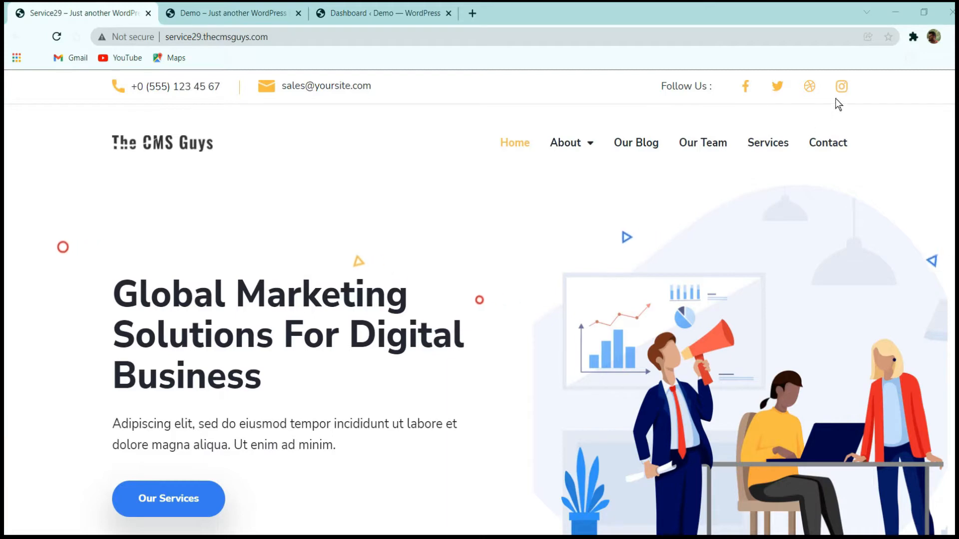
Compare the header of the service29.thecmsguys.com reference site with the demo.thecmsguys.com site.
left_click(236, 6)
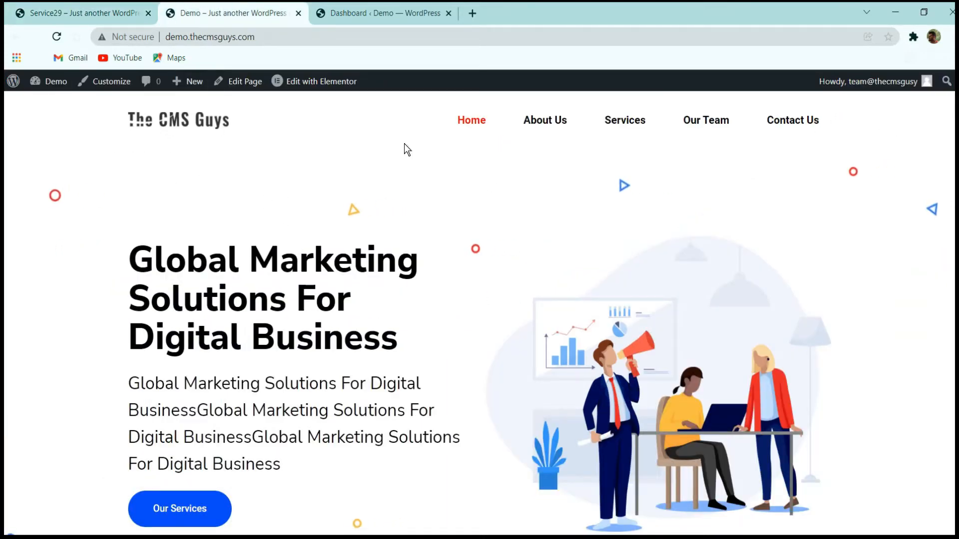
left_click(100, 11)
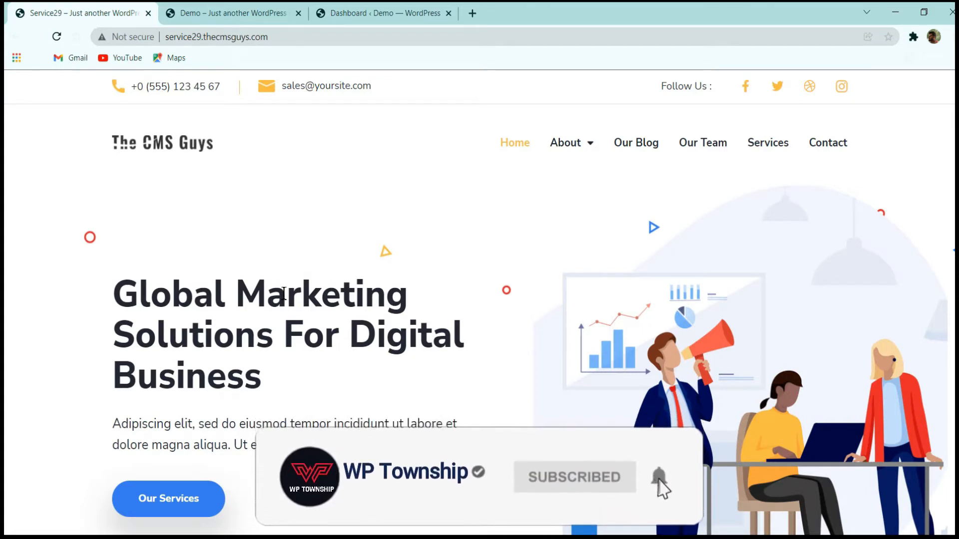
left_click(227, 12)
left_click(100, 13)
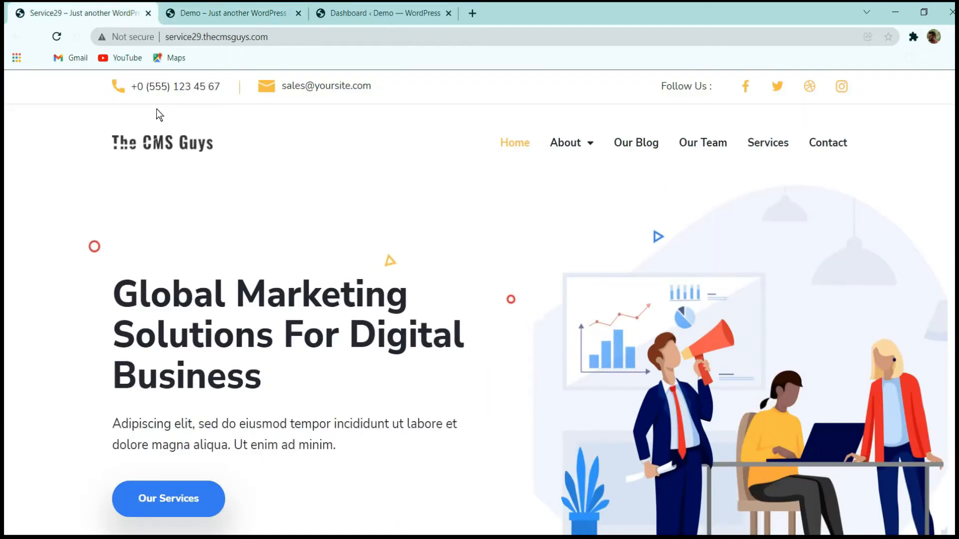
left_click(223, 11)
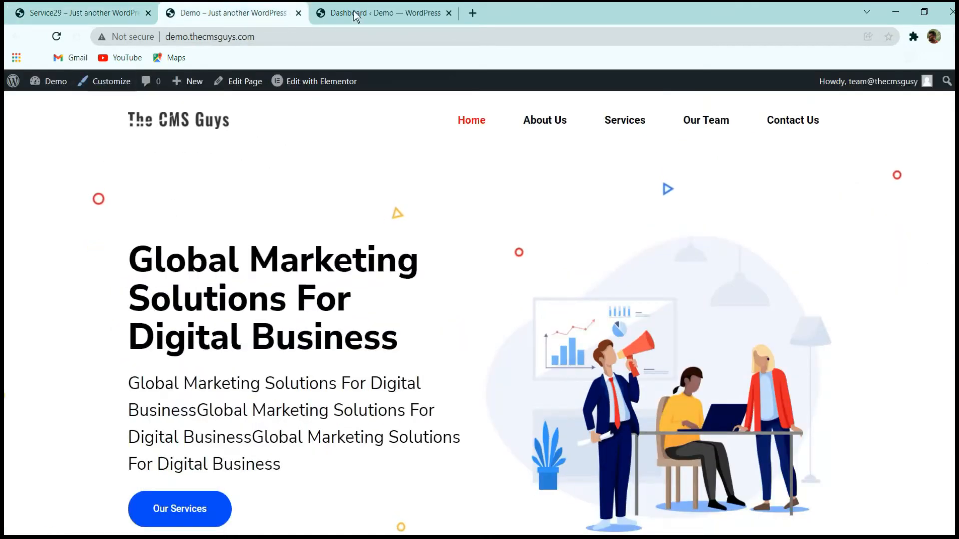
From the demo site's WordPress dashboard, open the ElementsKit Header template for editing with Elementor.
left_click(380, 11)
left_click_drag(381, 11, 229, 12)
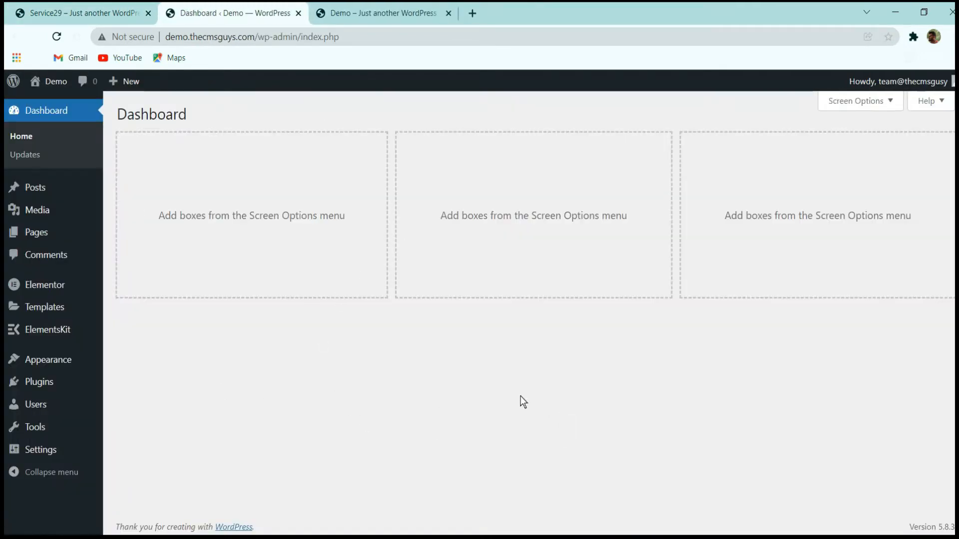
mouse_move(48, 332)
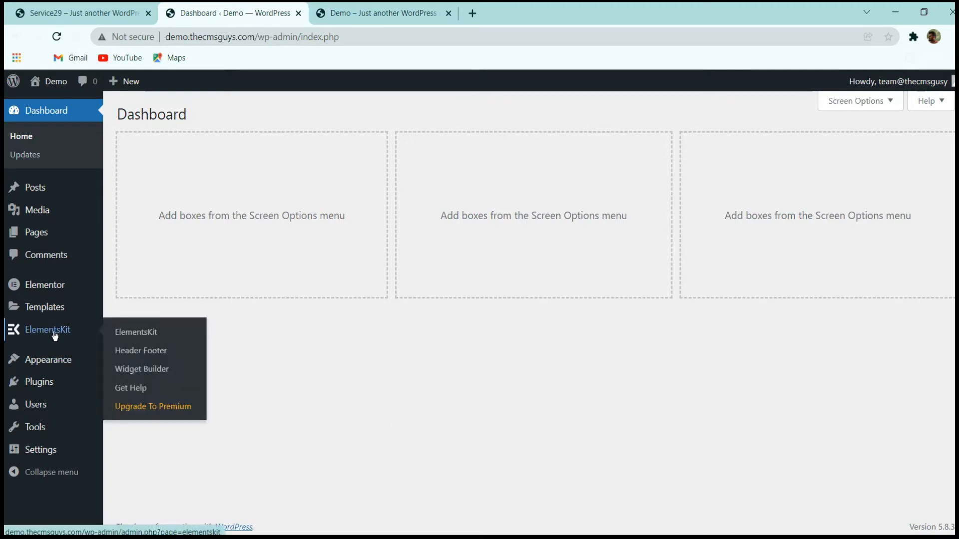
left_click(150, 350)
left_click(363, 12)
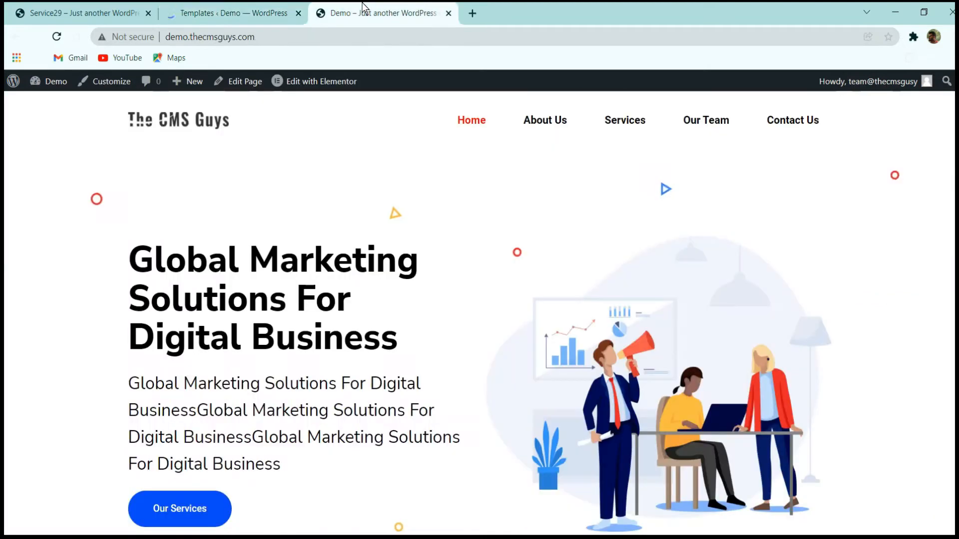
left_click(239, 12)
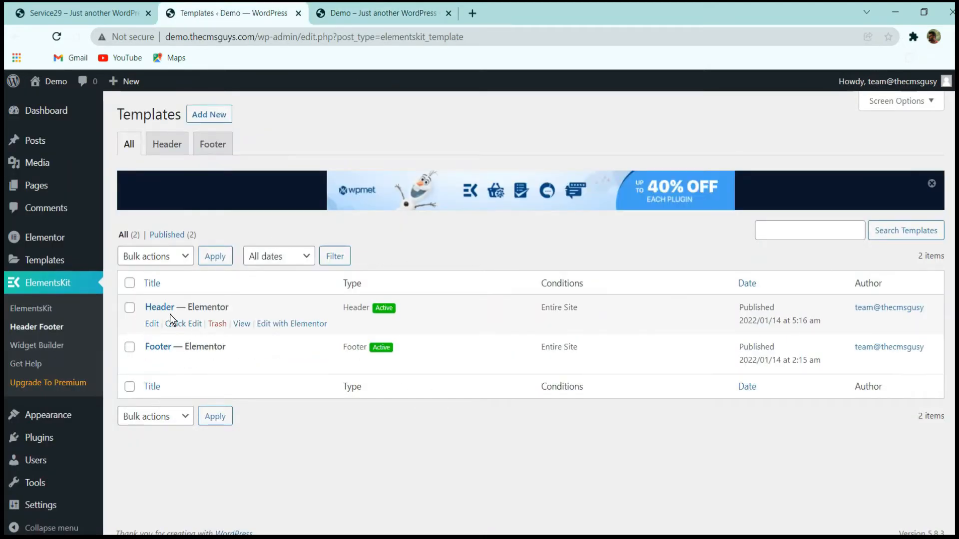
left_click(287, 324)
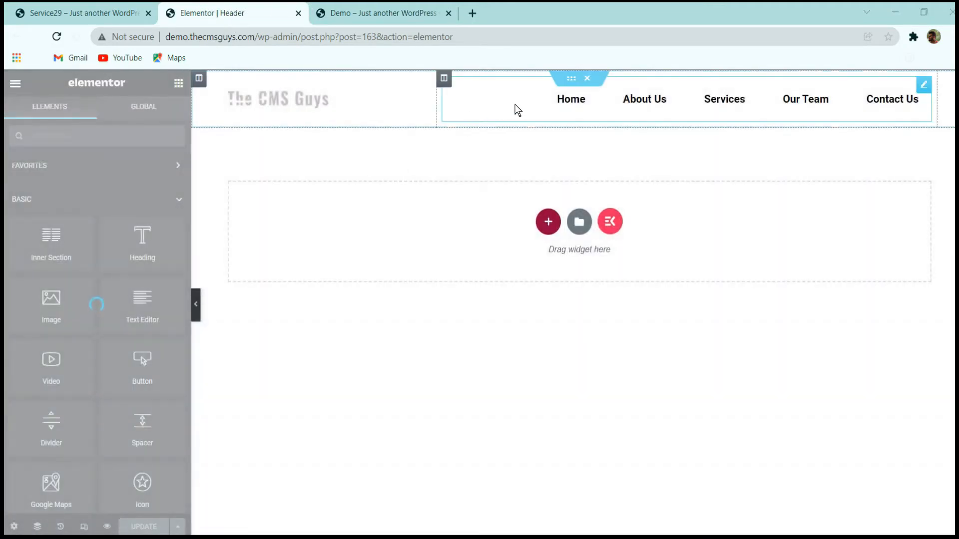
Add a two-column inner section to the header and place it above the logo and navigation menu row.
left_click(75, 12)
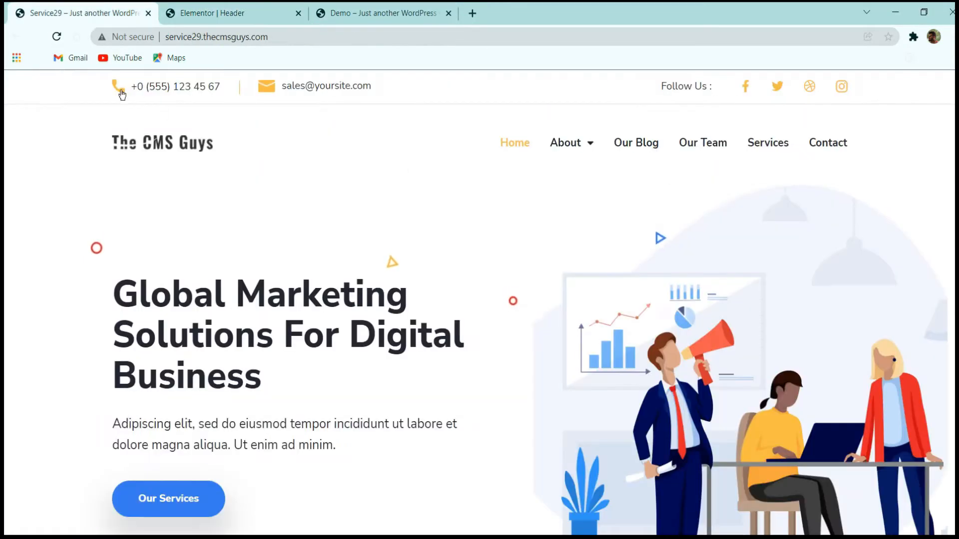
left_click(178, 8)
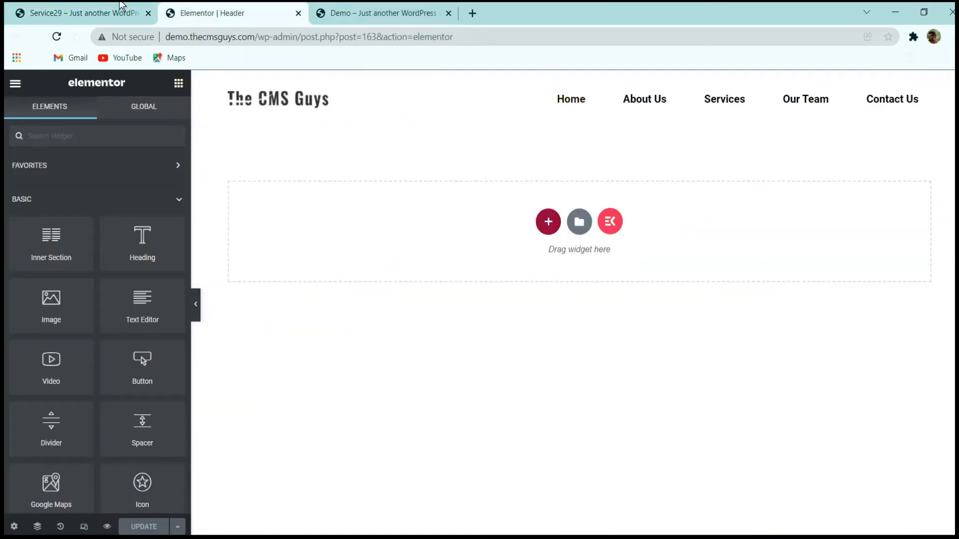
left_click(90, 12)
left_click(226, 13)
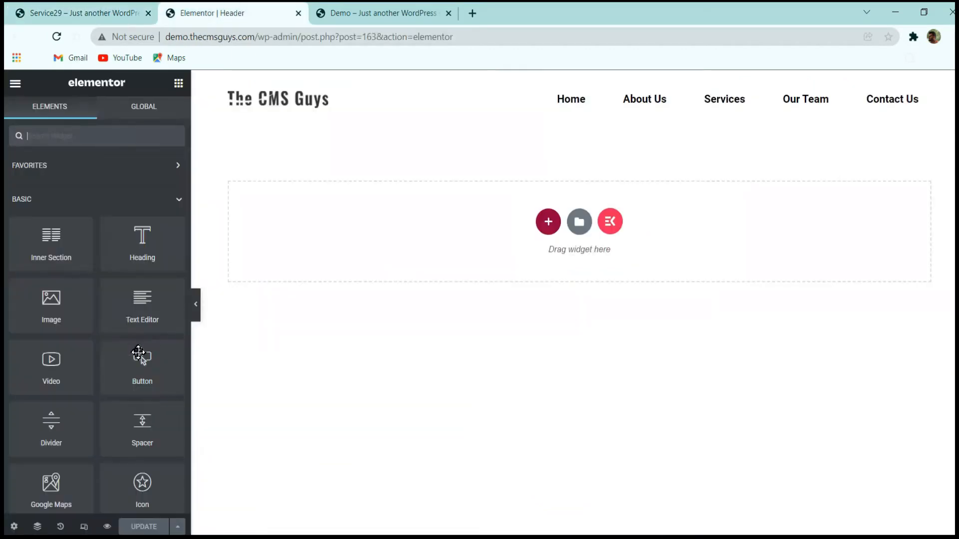
left_click_drag(60, 248, 595, 134)
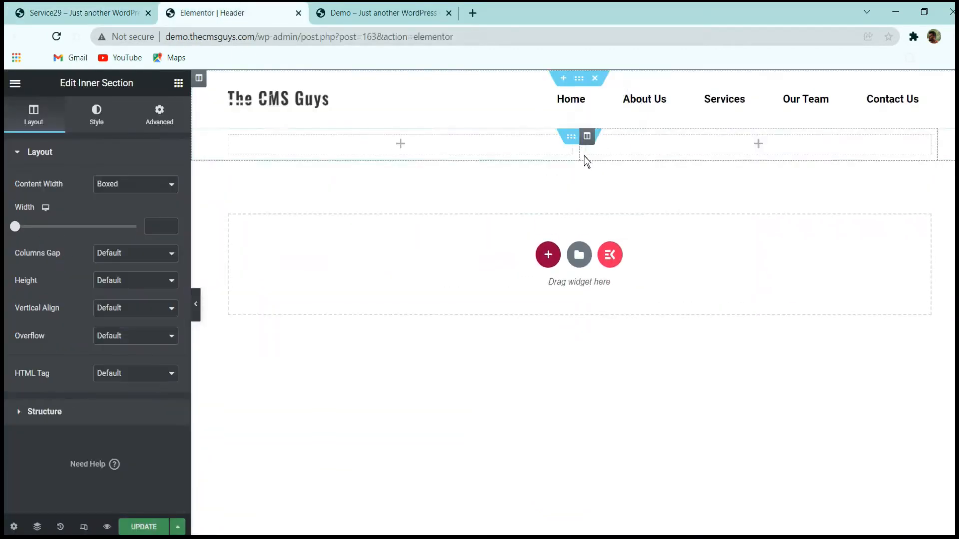
left_click_drag(571, 78, 523, 118)
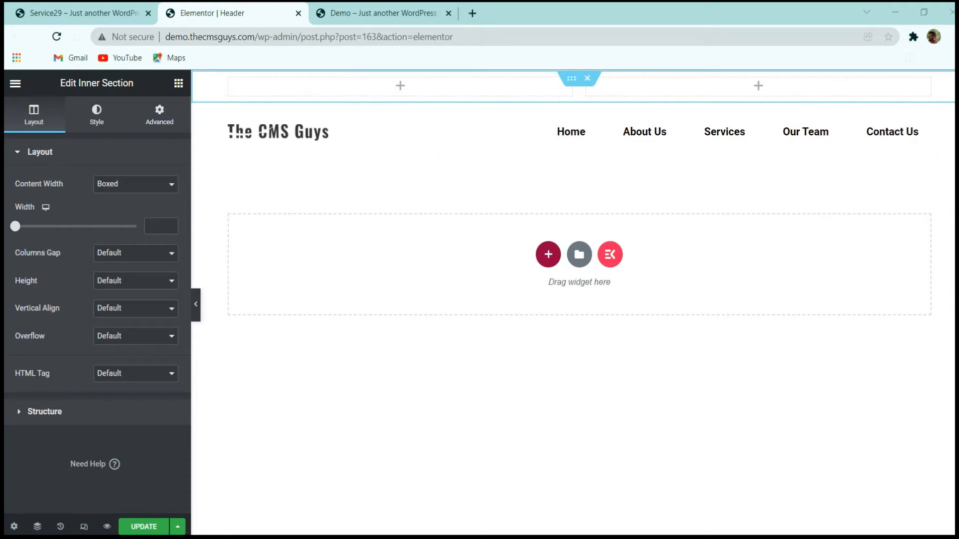
Set the new inner section's top and bottom padding to 10 px each.
left_click(160, 111)
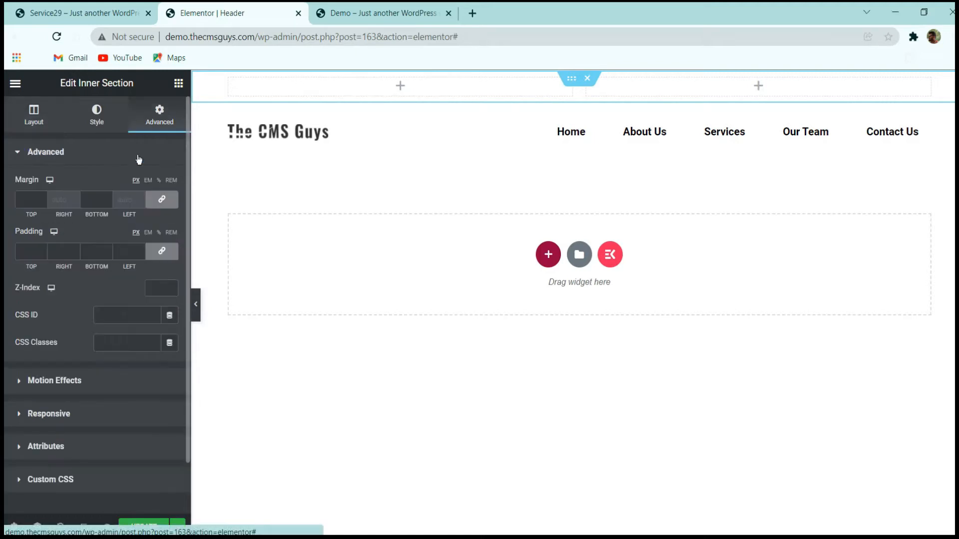
left_click(29, 252)
type("10")
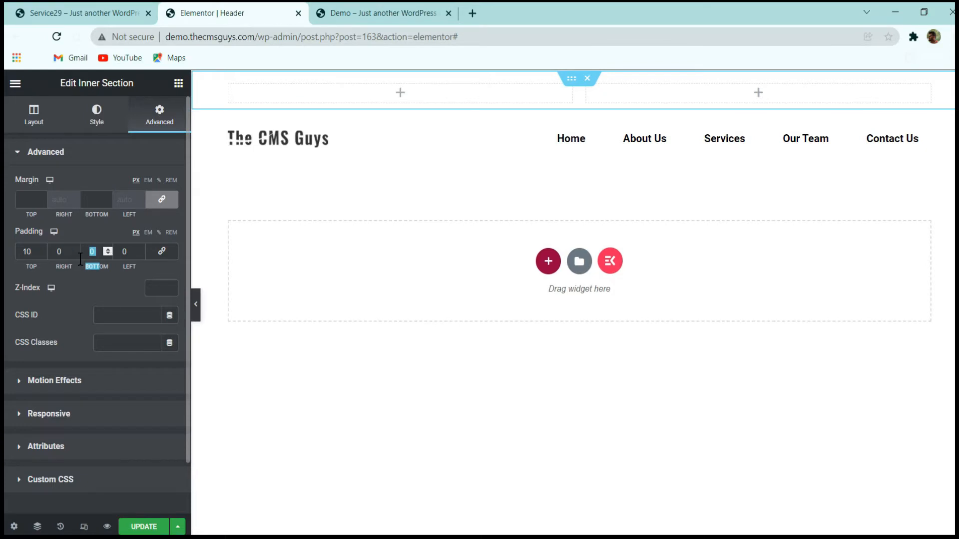
type("10")
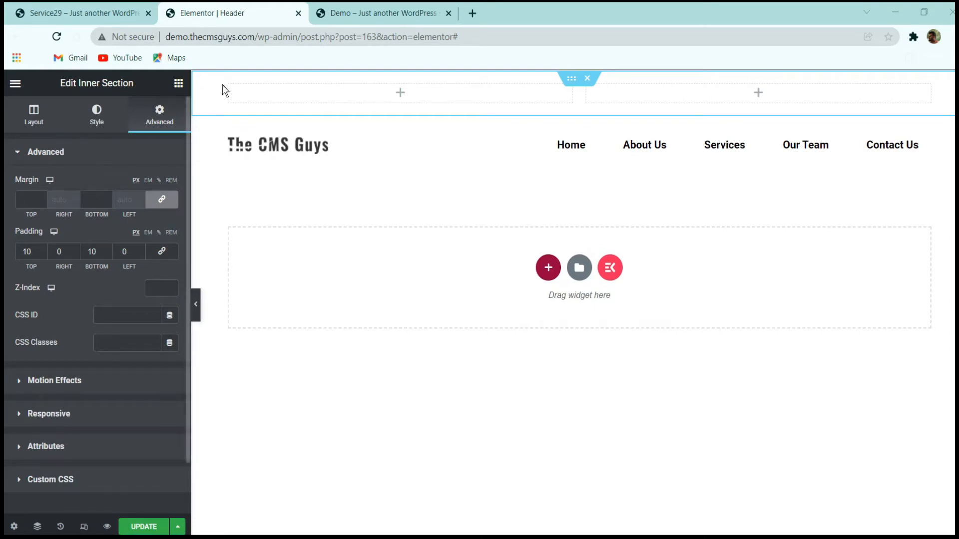
Find the Image widget and place it in the first column of the new inner section.
left_click(115, 15)
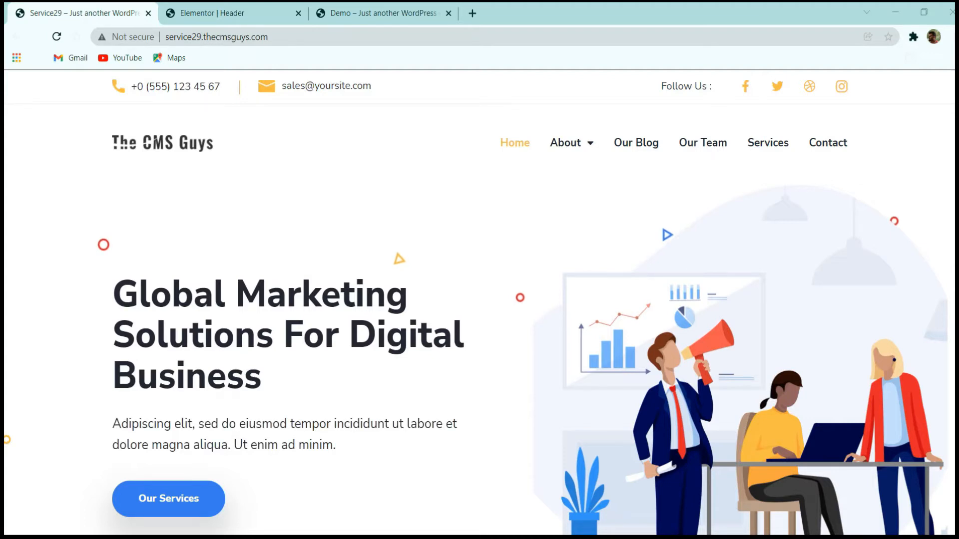
left_click(208, 12)
left_click(176, 86)
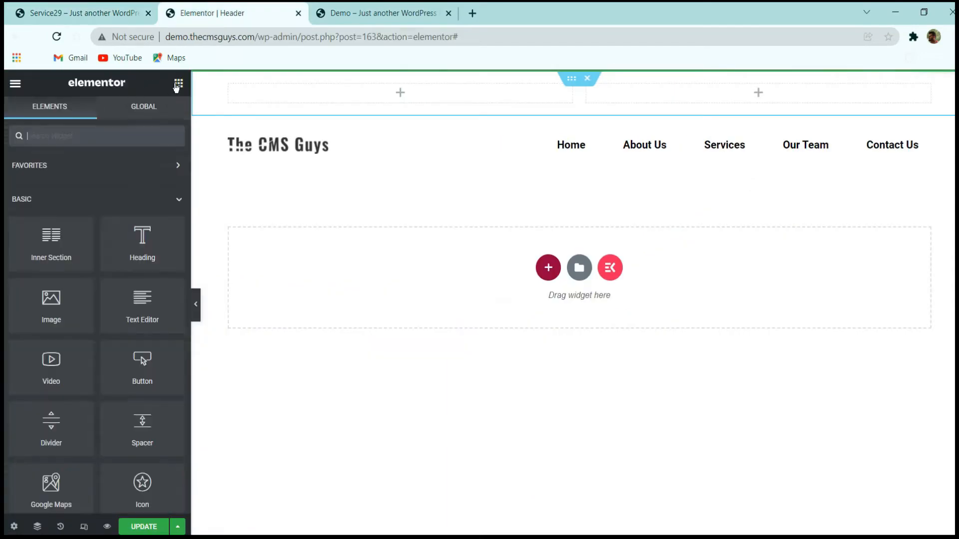
left_click(100, 134)
type("iam")
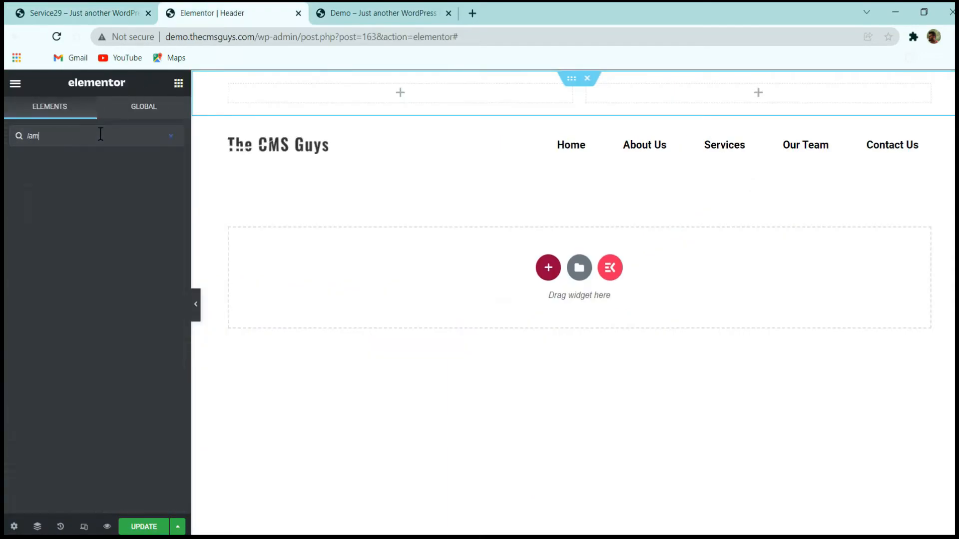
type("g")
key("BackSpace")
key("BackSpace")
key("BackSpace")
type("ma")
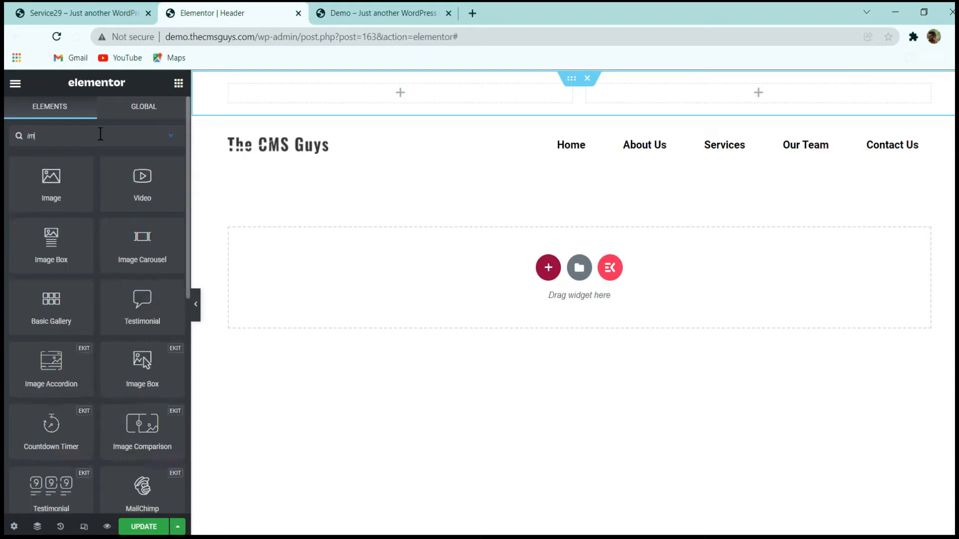
left_click_drag(67, 187, 290, 94)
Insert the yellow telephone icon 002-telephone-1.png from the media library into the Image widget.
left_click(107, 222)
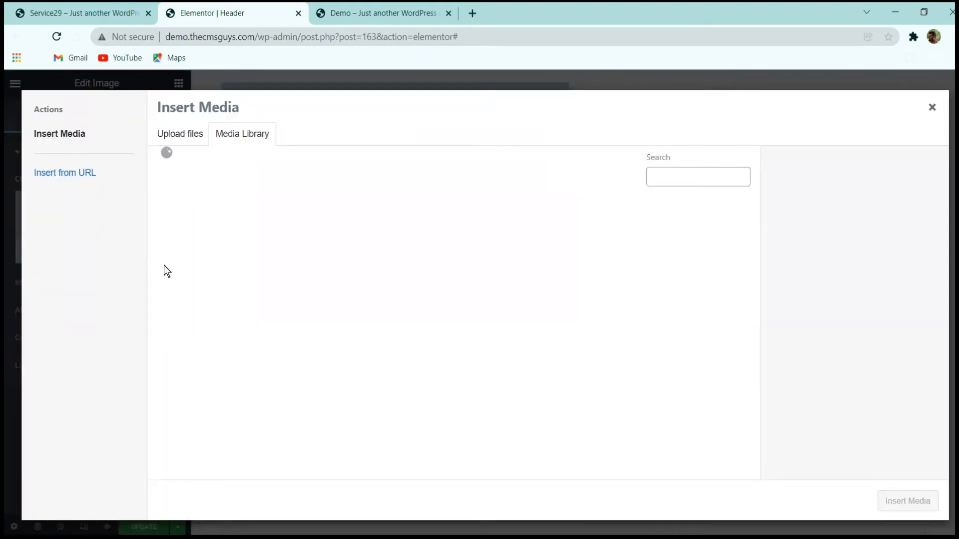
scroll(607, 337, "up", 2)
left_click(606, 320)
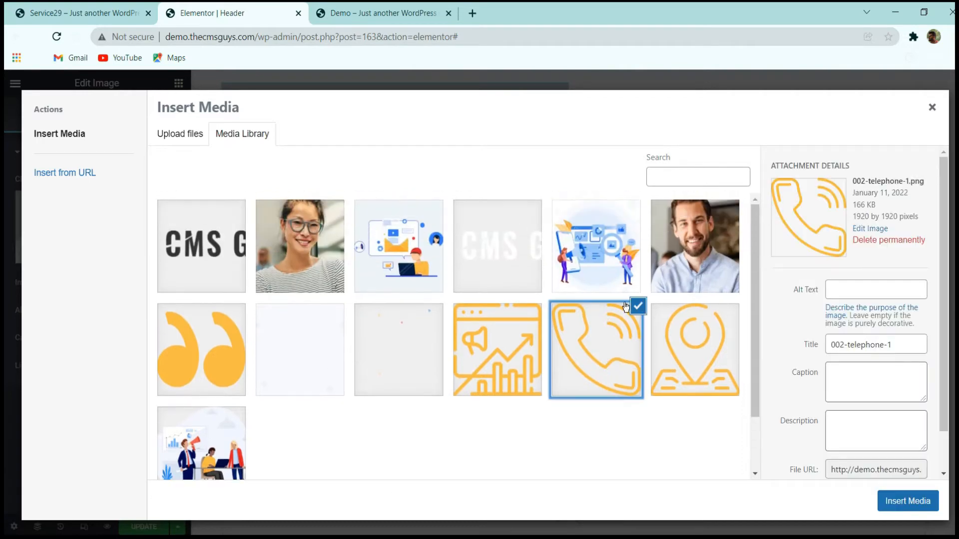
left_click(90, 13)
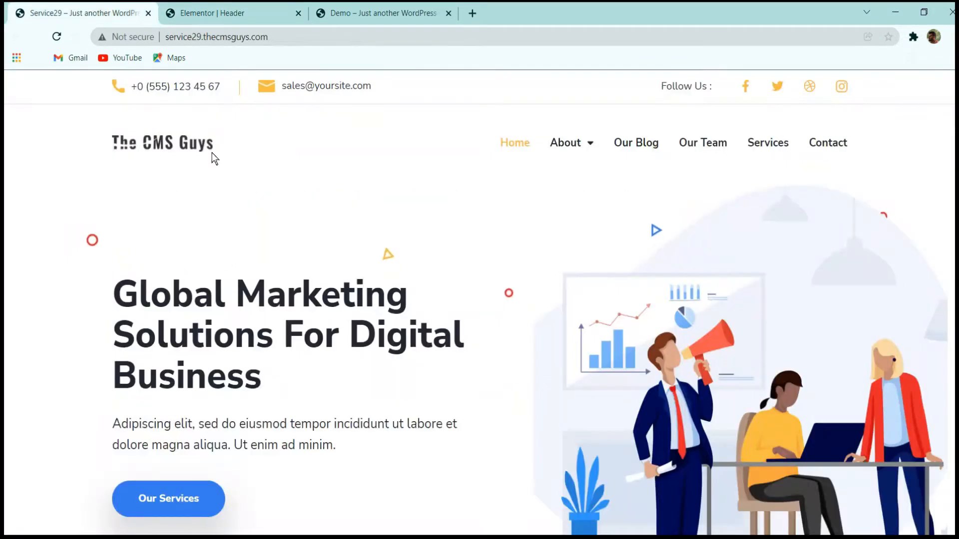
left_click(252, 9)
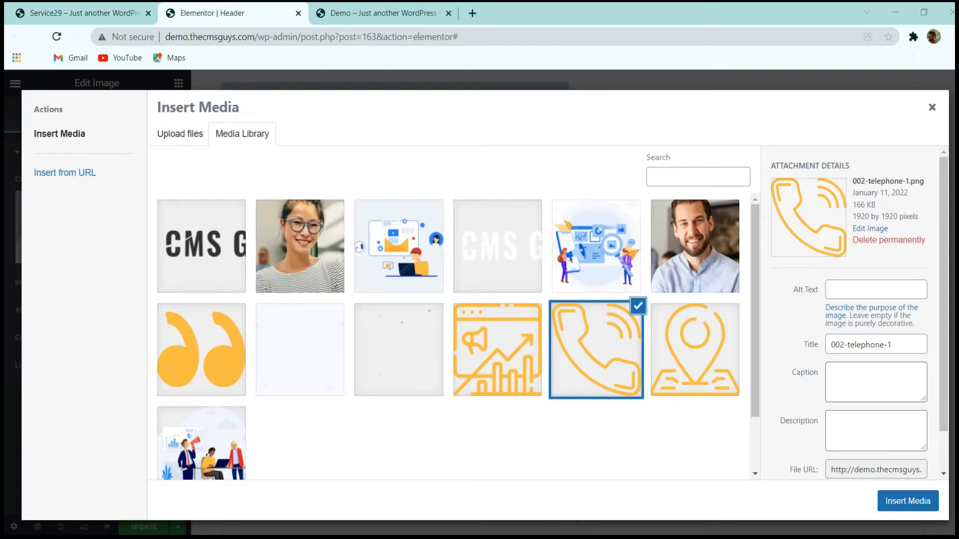
left_click(908, 502)
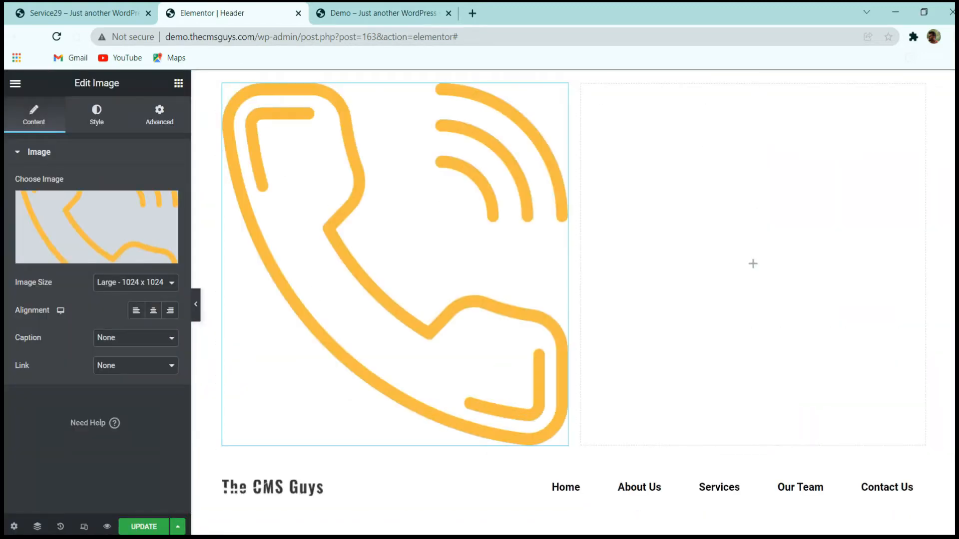
Set the telephone image's size to Full and its link type to Custom URL.
left_click(114, 293)
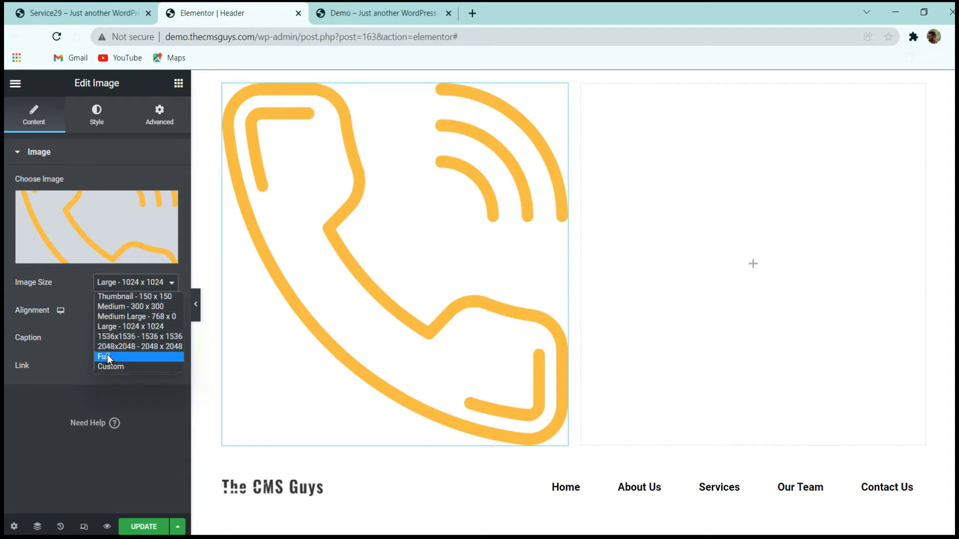
left_click(107, 355)
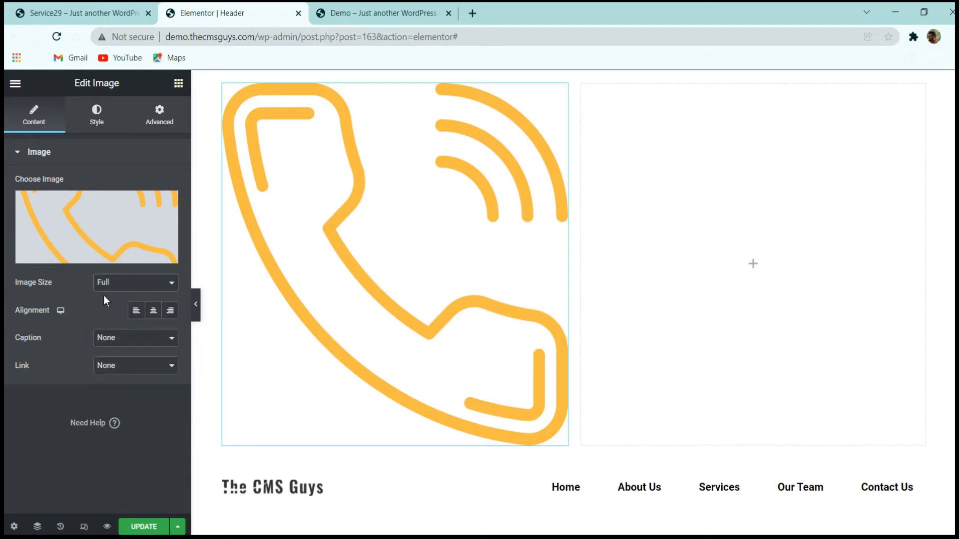
left_click(121, 373)
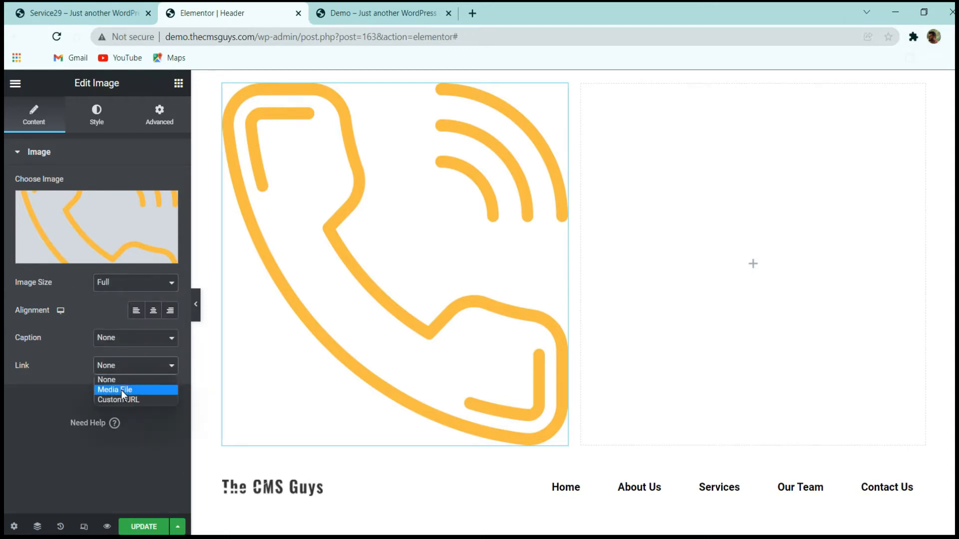
left_click(121, 400)
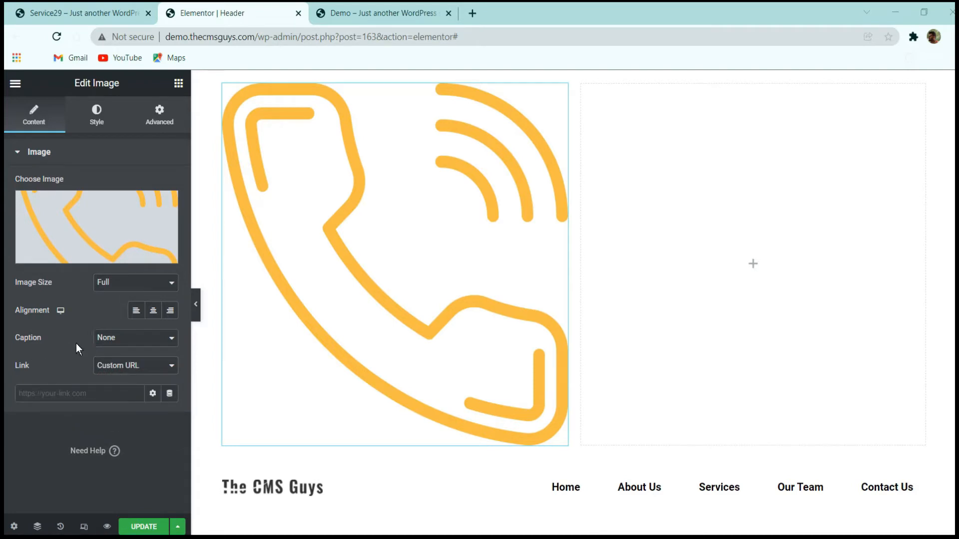
Link the telephone image dynamically through the Contact URL action tag.
left_click(169, 393)
scroll(111, 327, "down", 3)
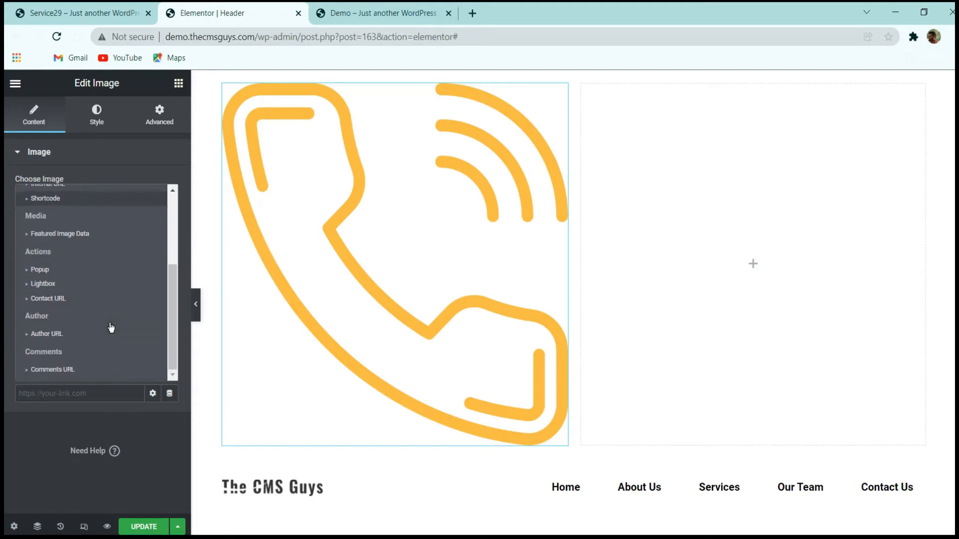
scroll(63, 284, "up", 3)
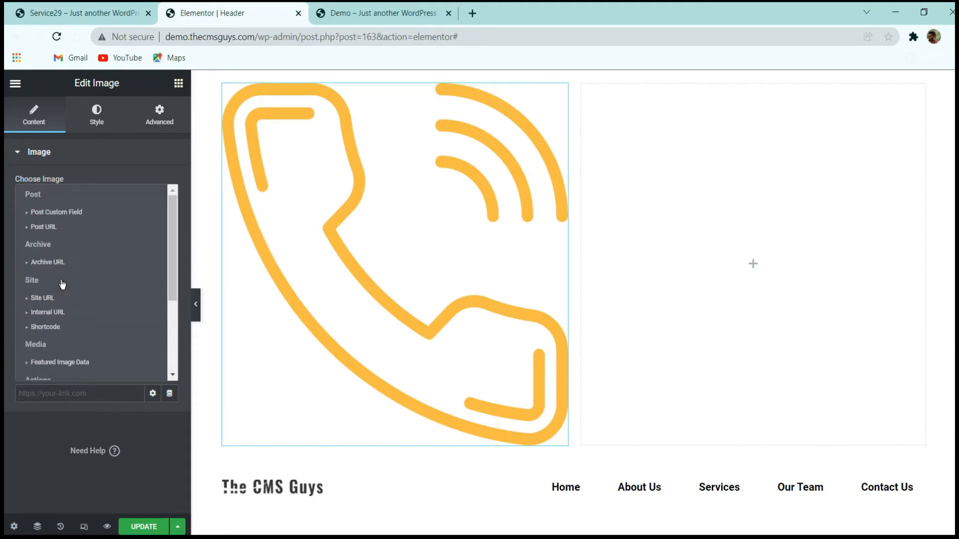
scroll(77, 312, "down", 3)
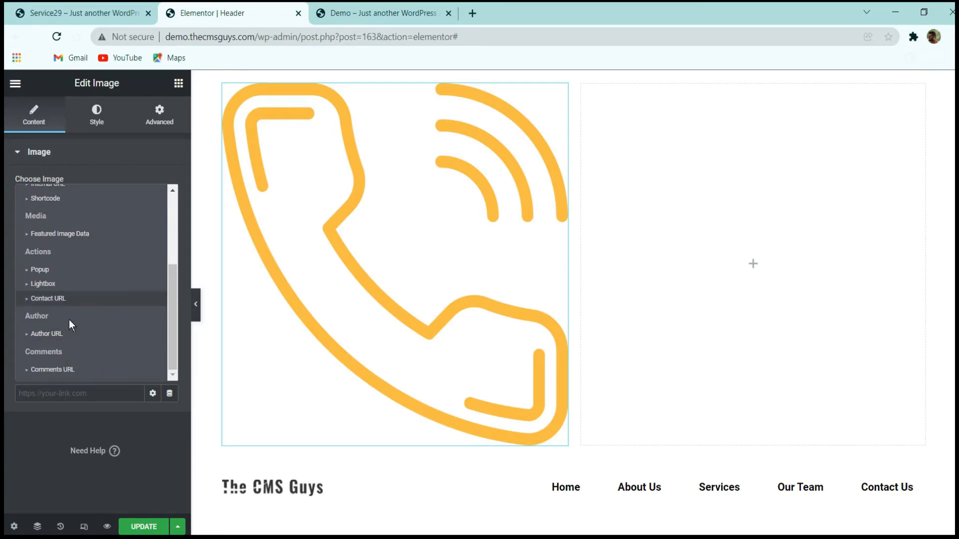
scroll(70, 352, "up", 3)
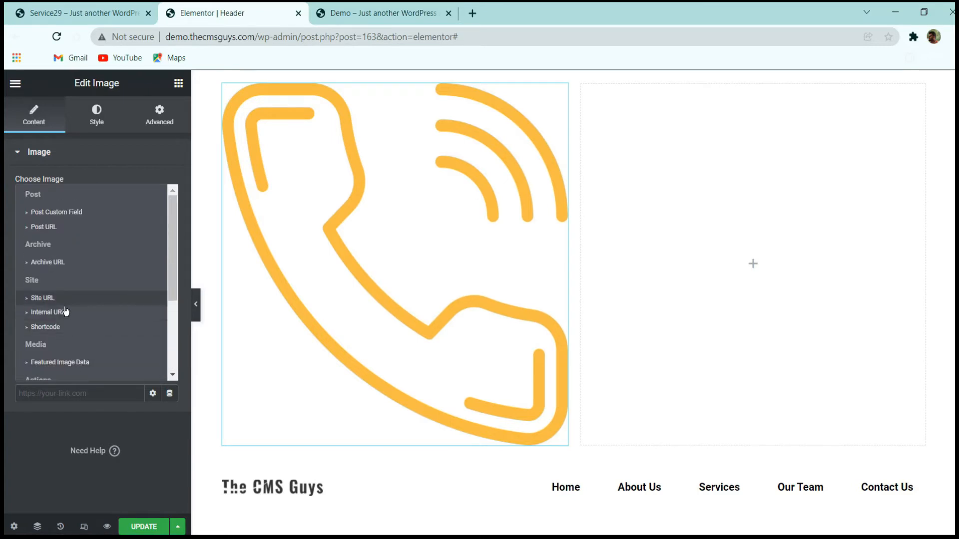
scroll(62, 292, "down", 3)
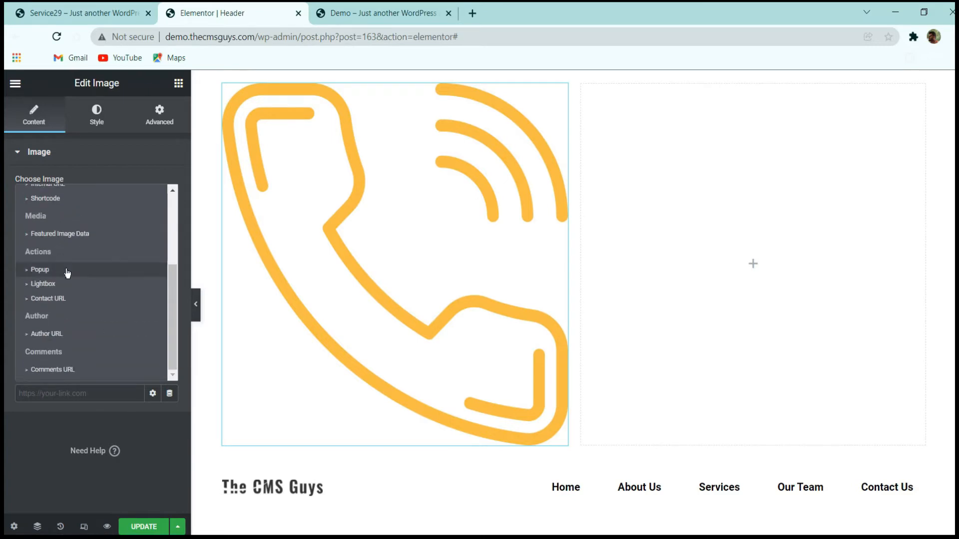
left_click(48, 299)
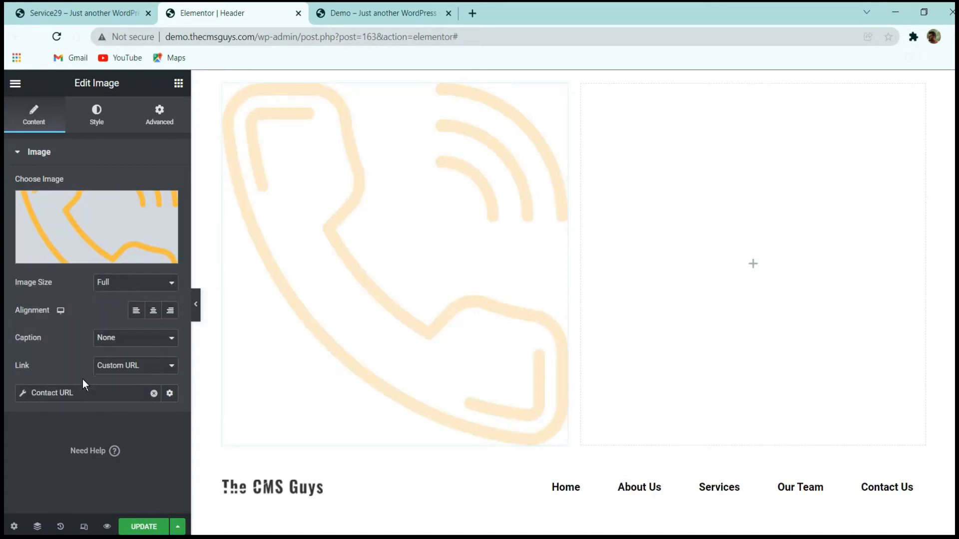
Set the telephone image's Contact URL type to Tel and enter the phone number.
left_click(165, 394)
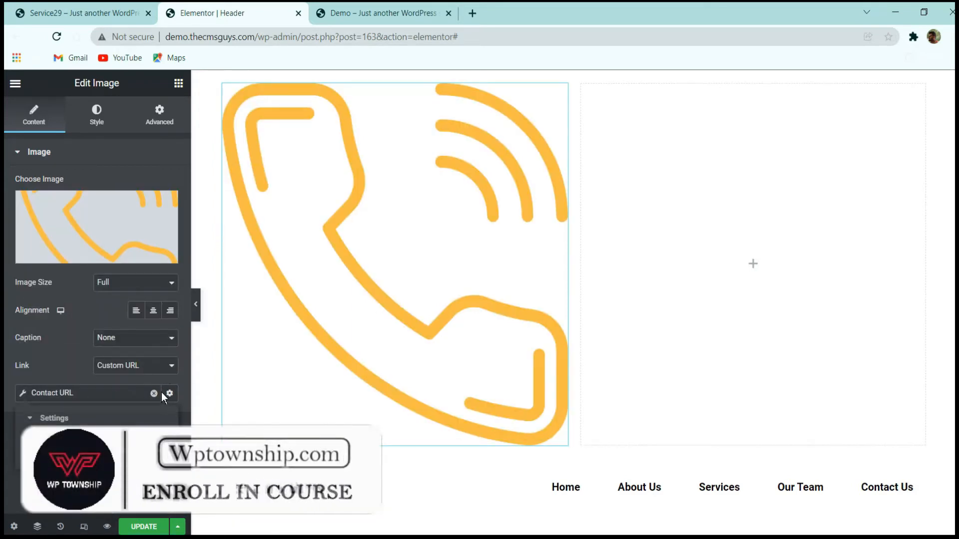
left_click(159, 449)
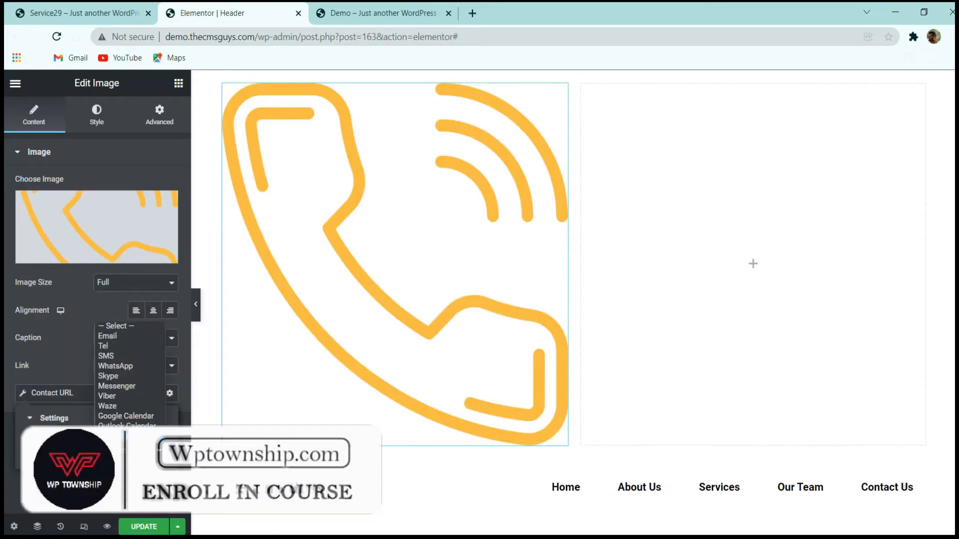
left_click(128, 346)
left_click(107, 484)
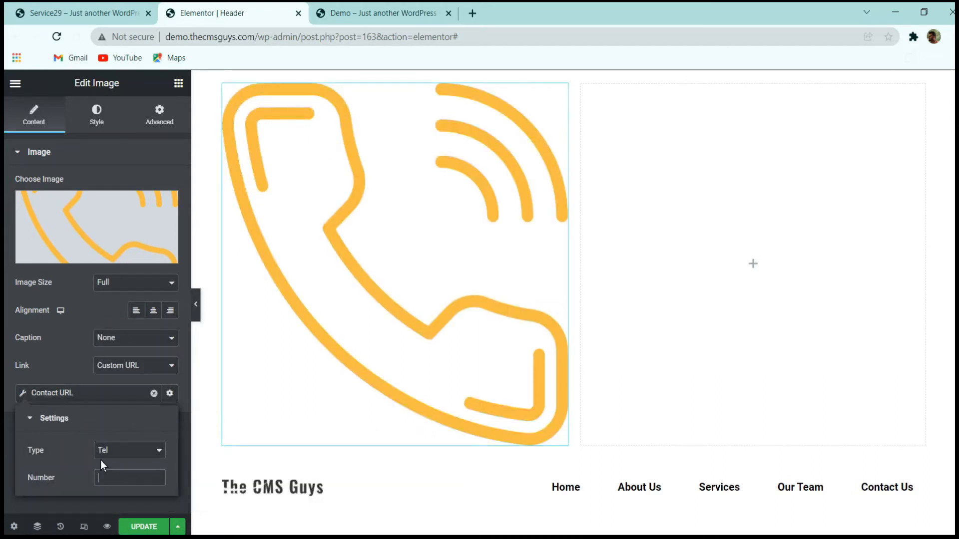
type("+")
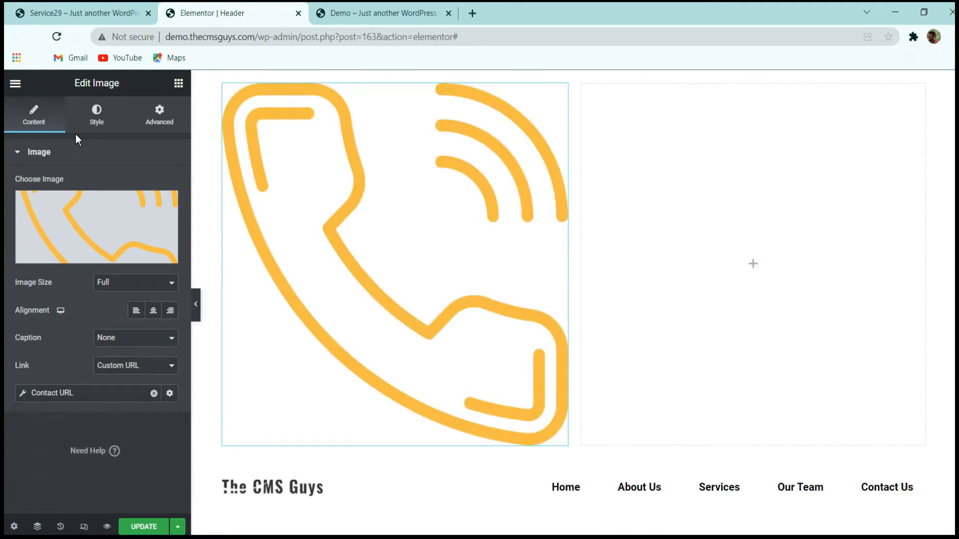
Set the telephone image's width to 100% and its max width to 20 px.
left_click(96, 114)
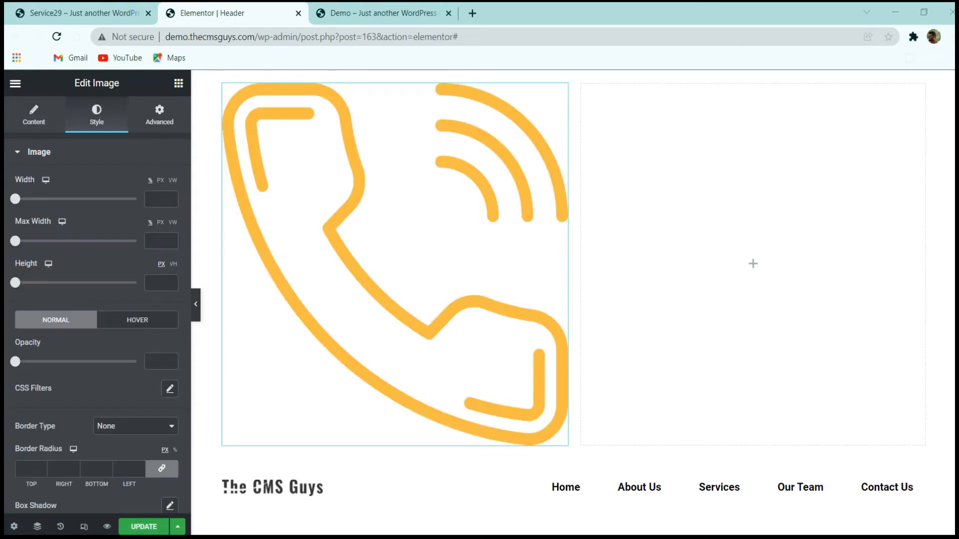
left_click_drag(14, 198, 157, 212)
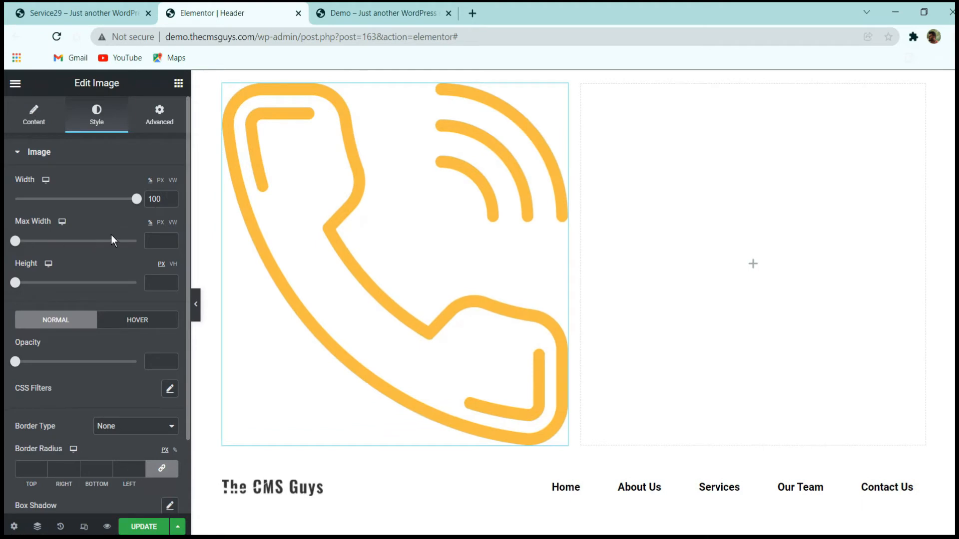
left_click(160, 223)
left_click(155, 241)
type("20")
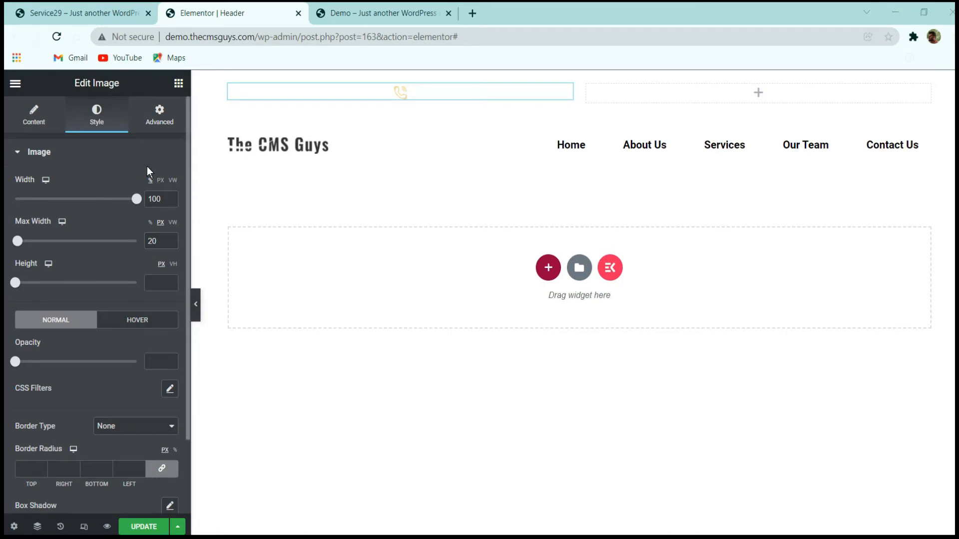
Unlink the telephone image's margin and padding values and set its top margin to -4 px.
left_click(154, 114)
left_click(161, 200)
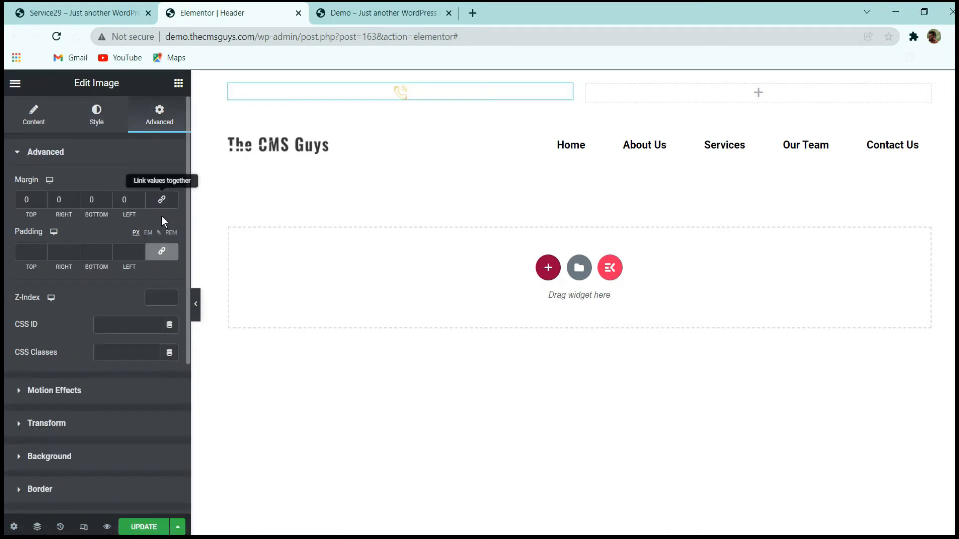
left_click(160, 252)
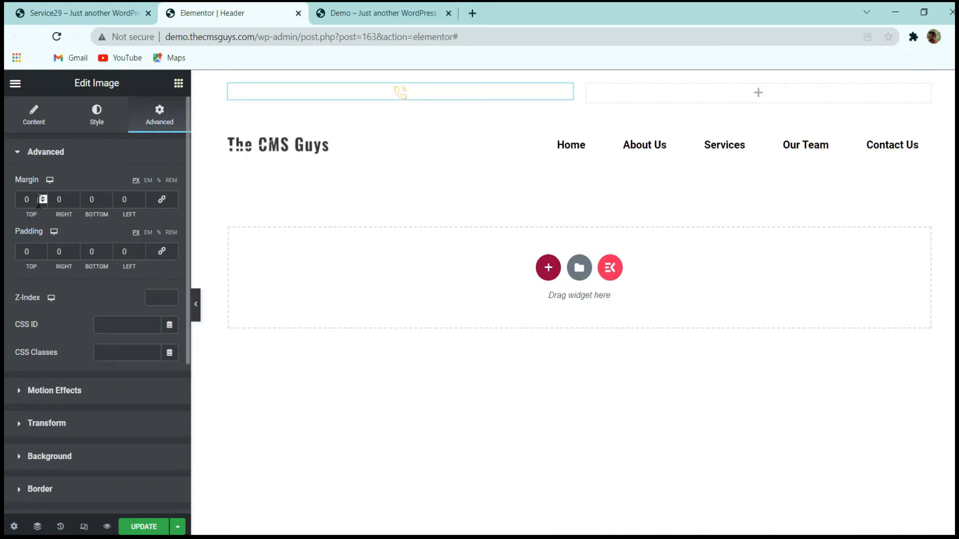
left_click(44, 203)
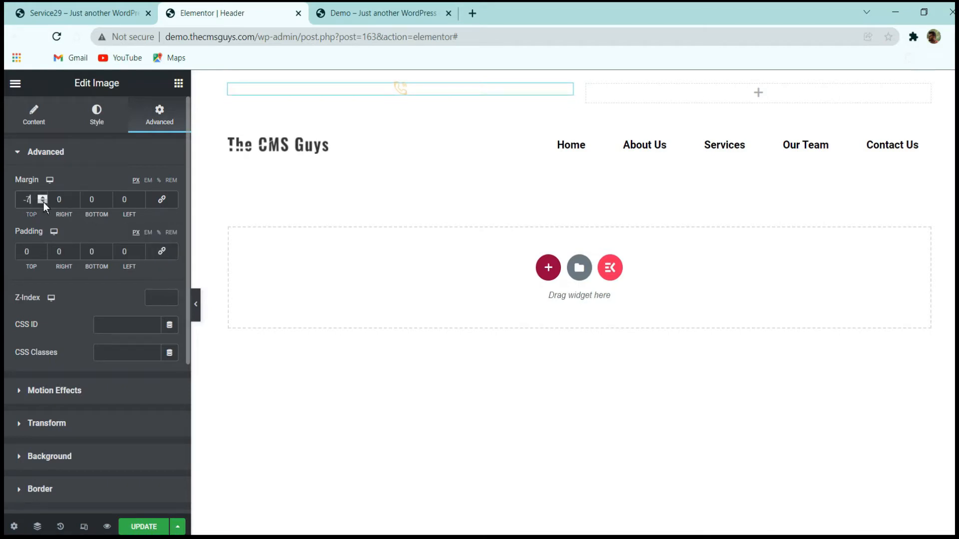
left_click(41, 199)
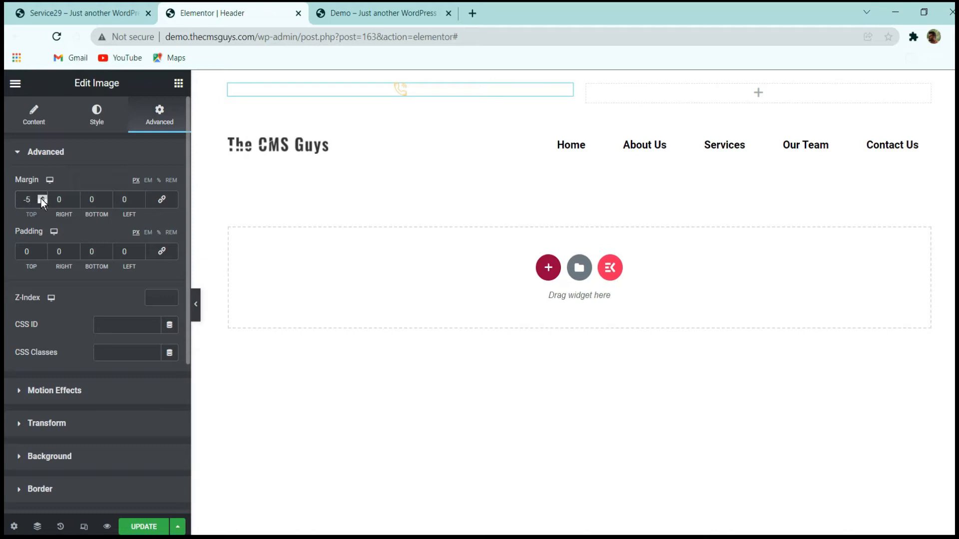
Set the telephone image's positioning width to Inline (auto) and increase its max width to 22 px.
scroll(88, 259, "down", 5)
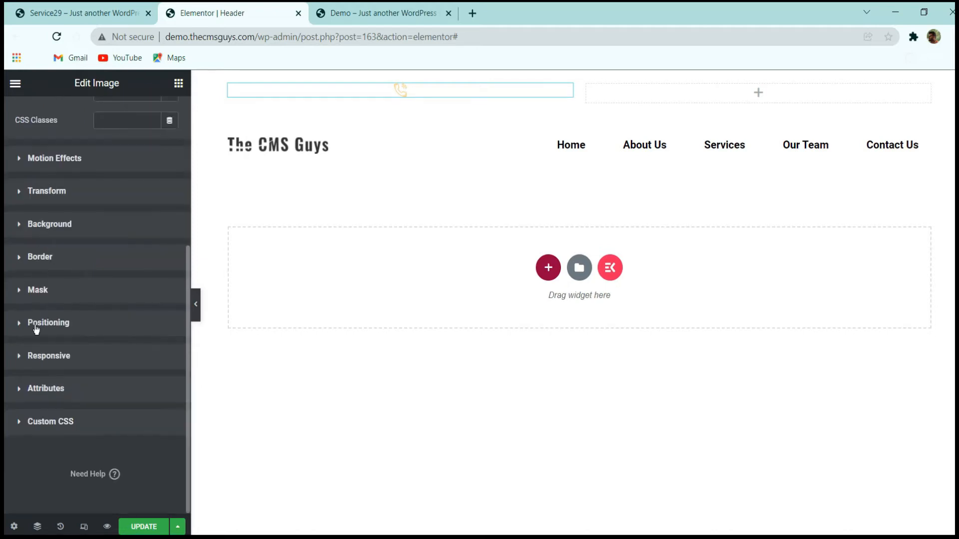
left_click(64, 331)
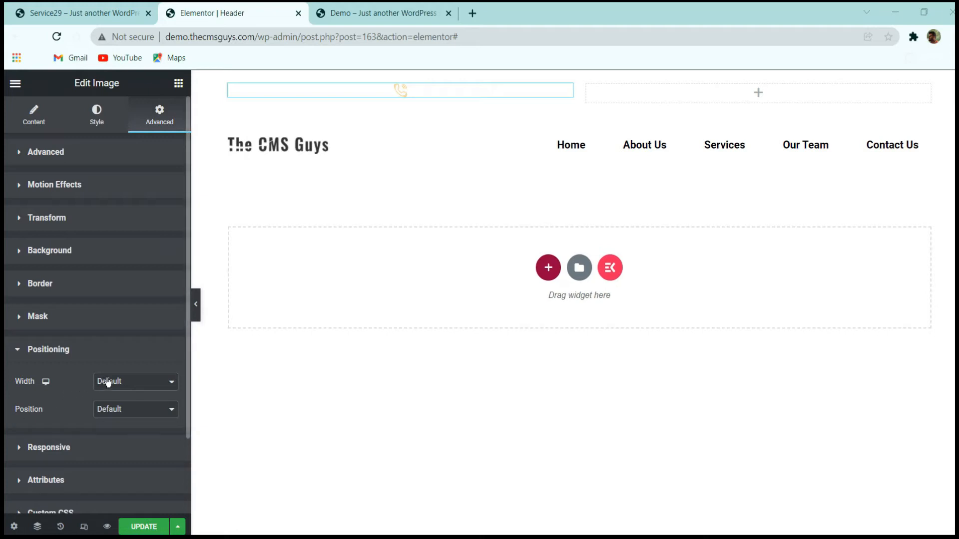
left_click(108, 382)
left_click(120, 413)
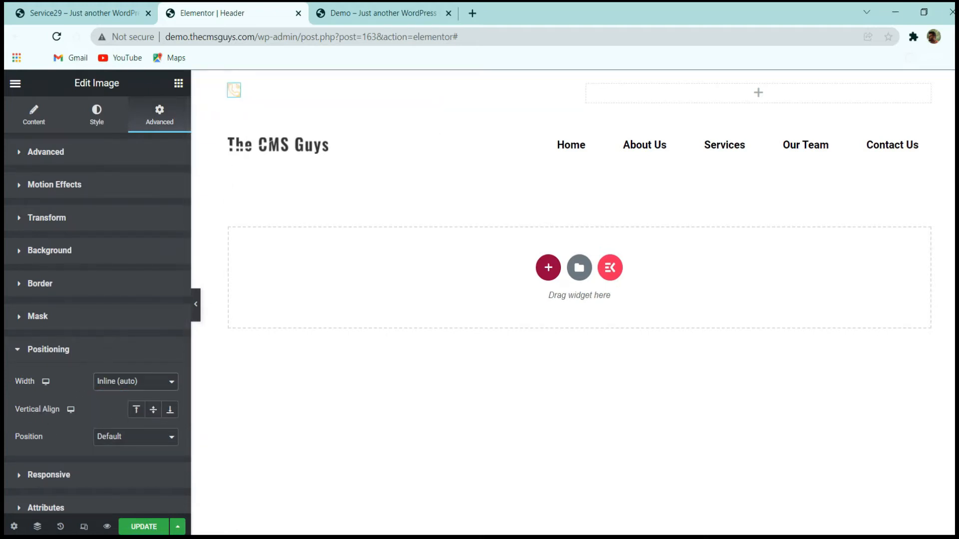
left_click(97, 115)
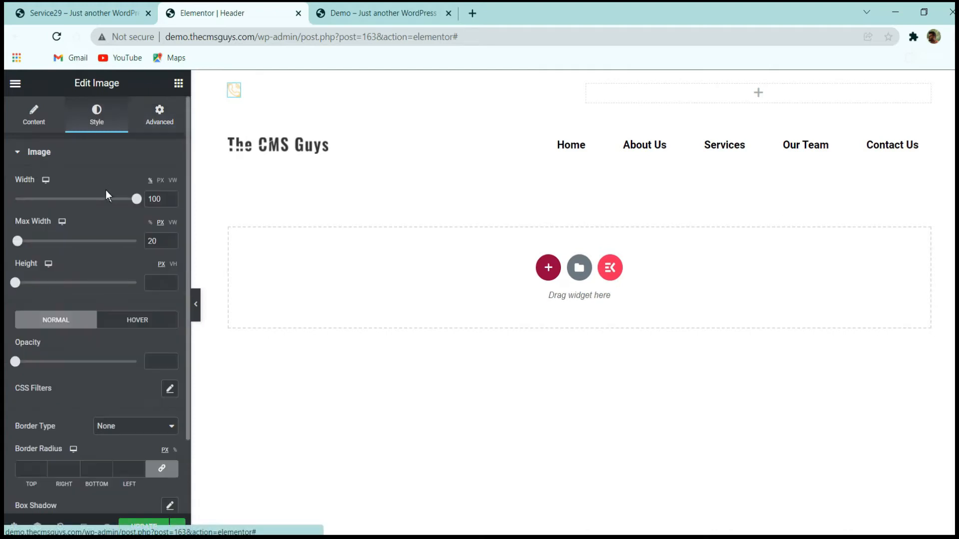
double_click(172, 238)
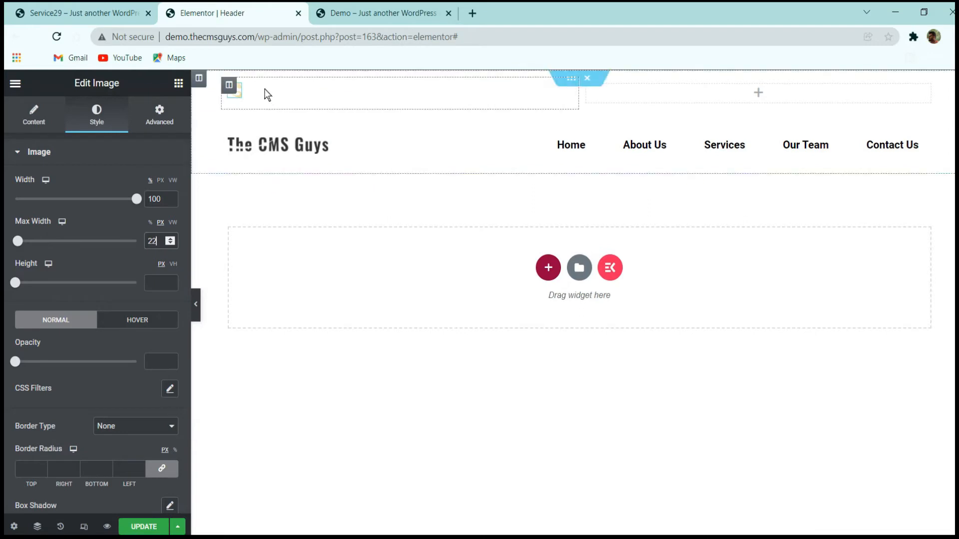
Place a Text Editor widget below the telephone image and replace its placeholder text with the phone number.
left_click(178, 83)
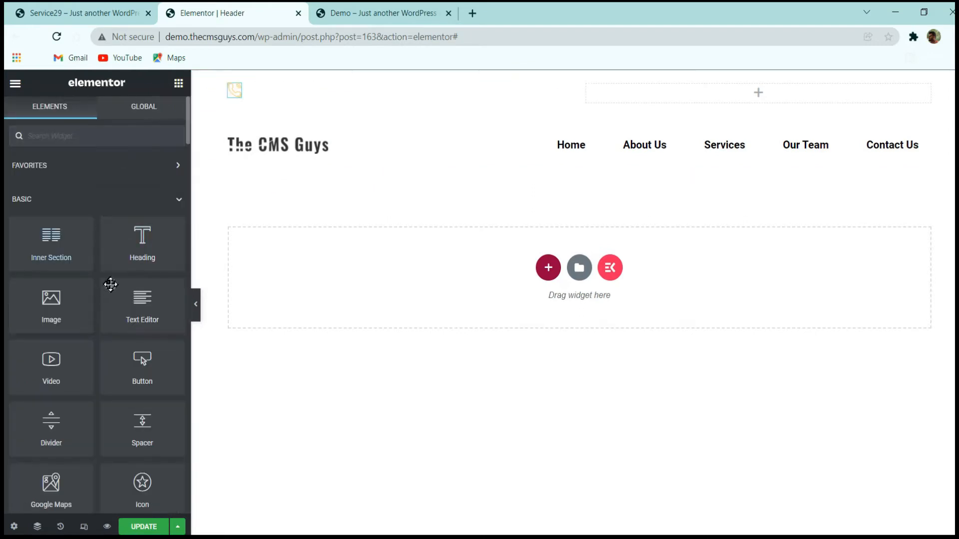
left_click_drag(139, 307, 239, 104)
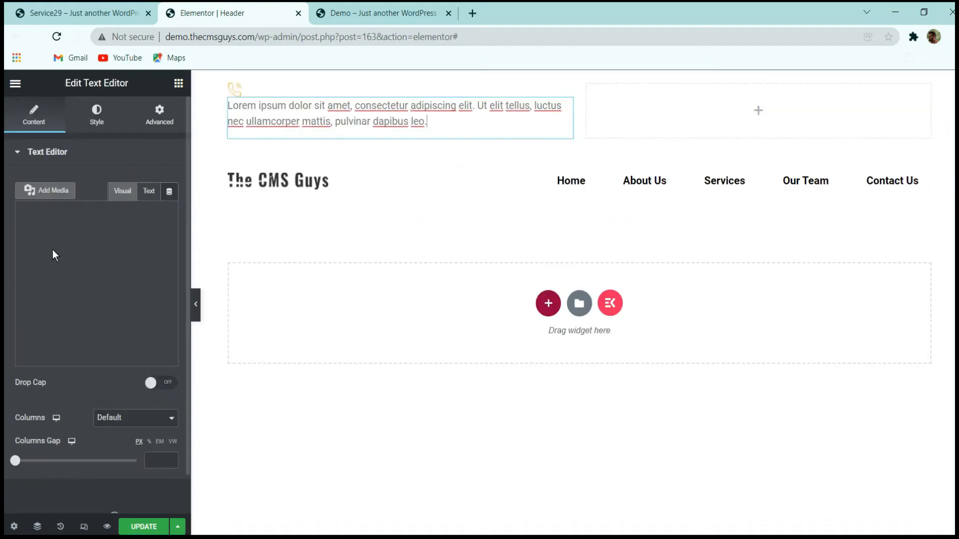
key("ctrl+a")
key("BackSpace")
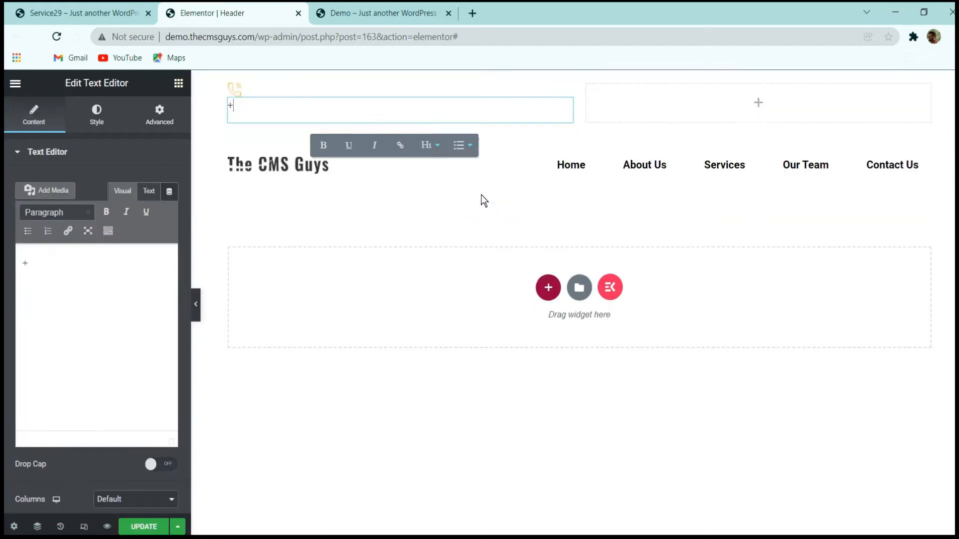
type("+12345678")
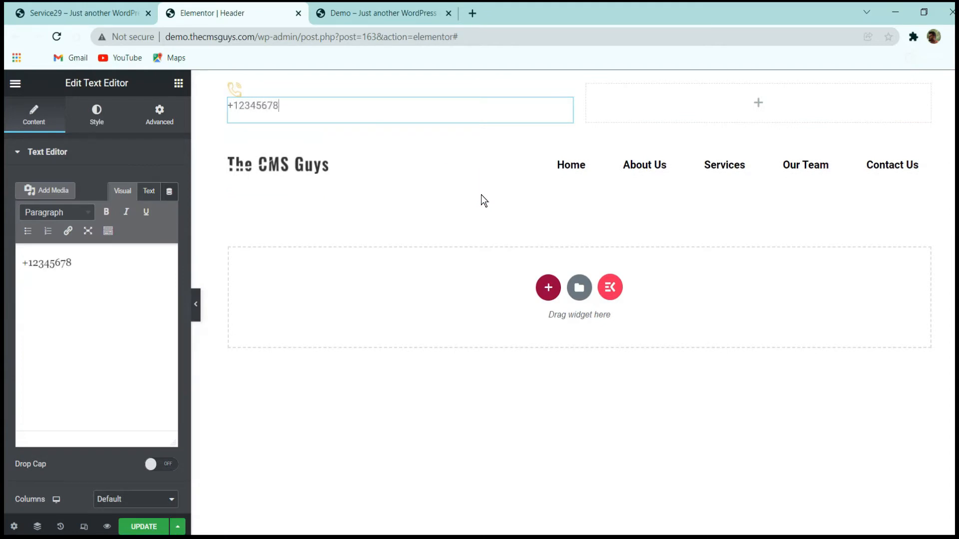
type("9")
Set the phone number text's positioning width to Inline (auto) so it sits beside the telephone icon.
left_click(96, 115)
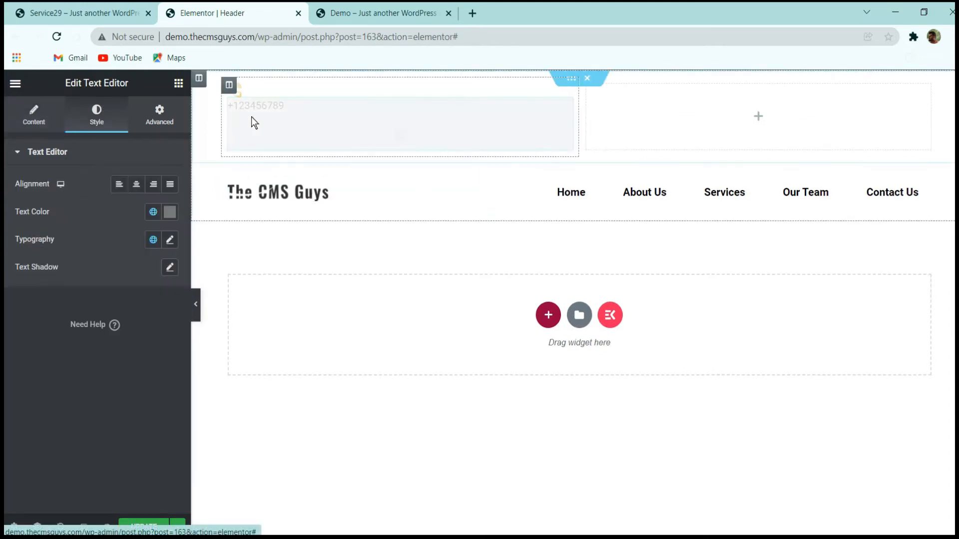
left_click(158, 112)
scroll(52, 389, "down", 5)
left_click(70, 329)
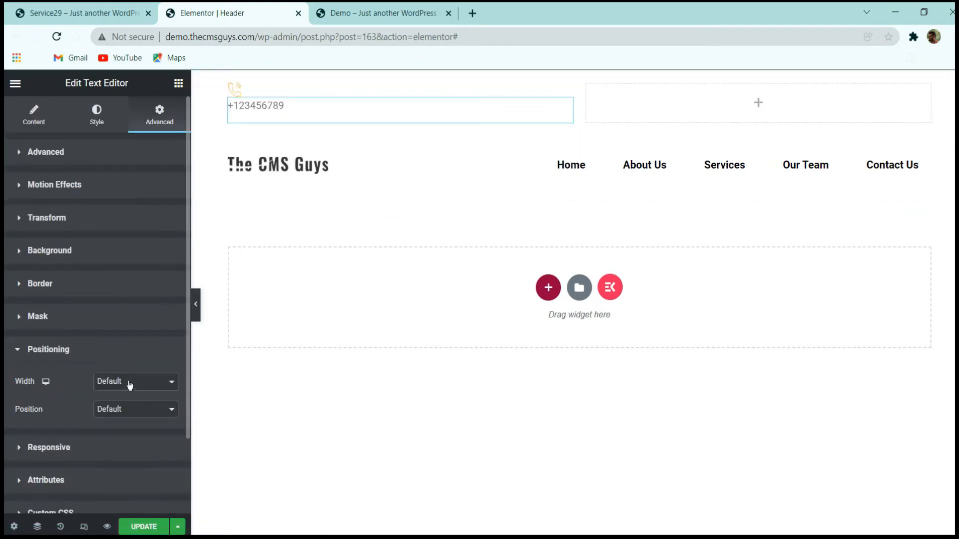
left_click(130, 383)
left_click(129, 415)
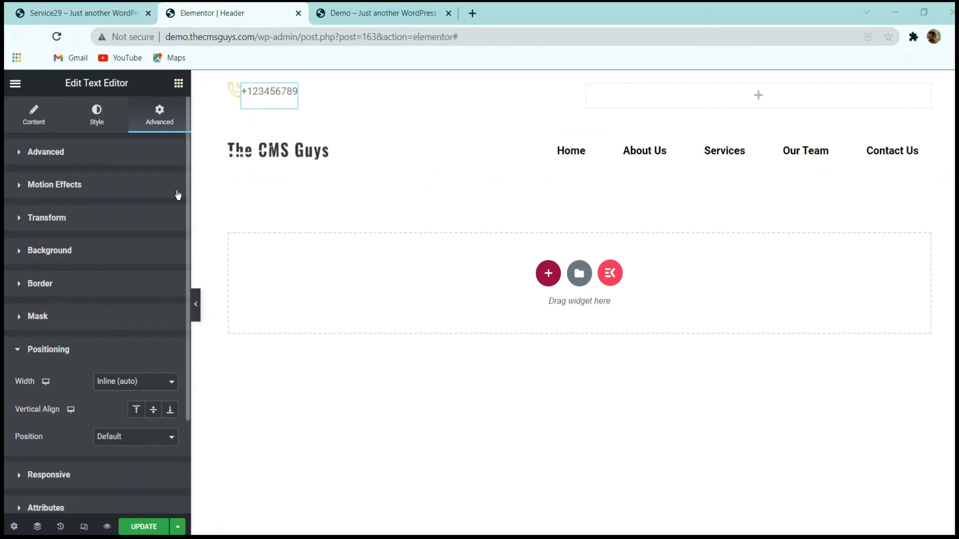
Set the phone number text's left margin to 10 px and its top margin to 1 px.
left_click(101, 162)
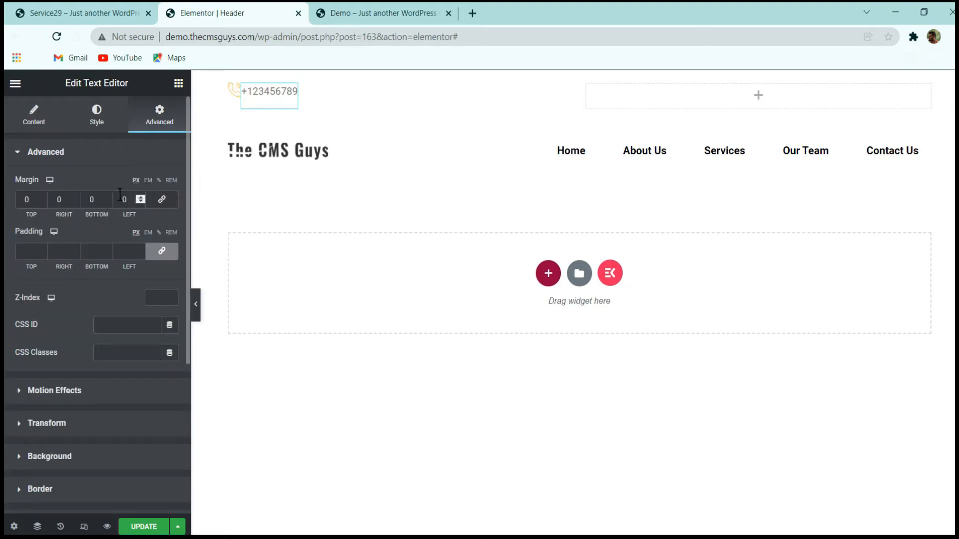
type("100")
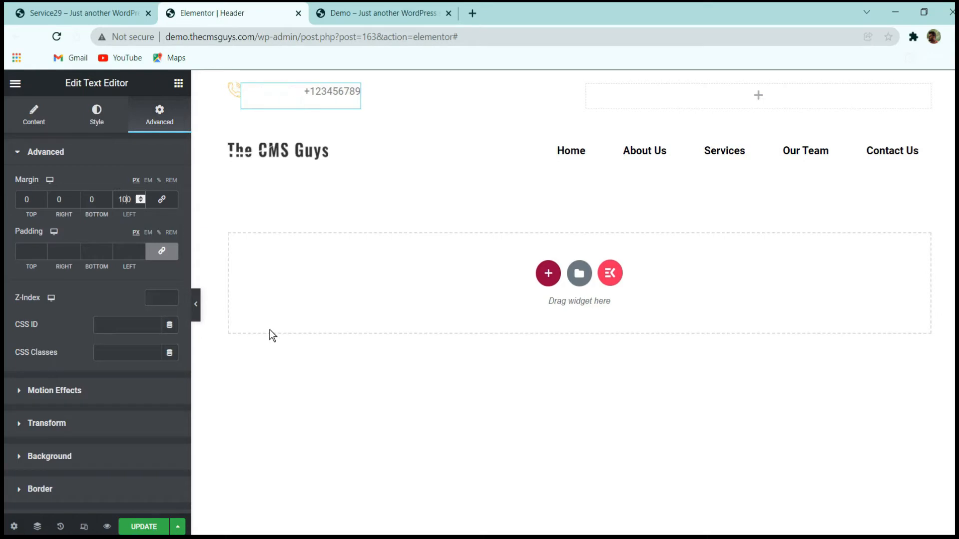
key("Delete")
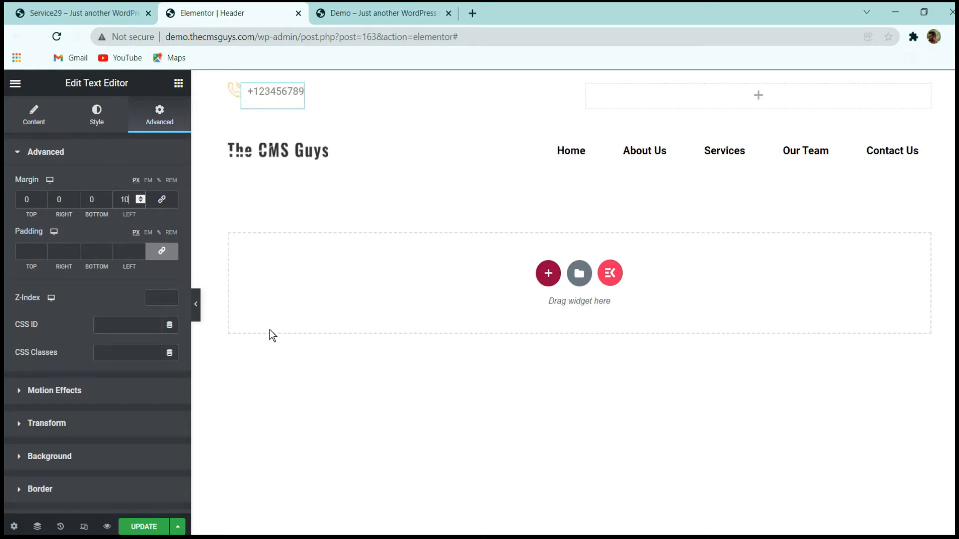
left_click(43, 197)
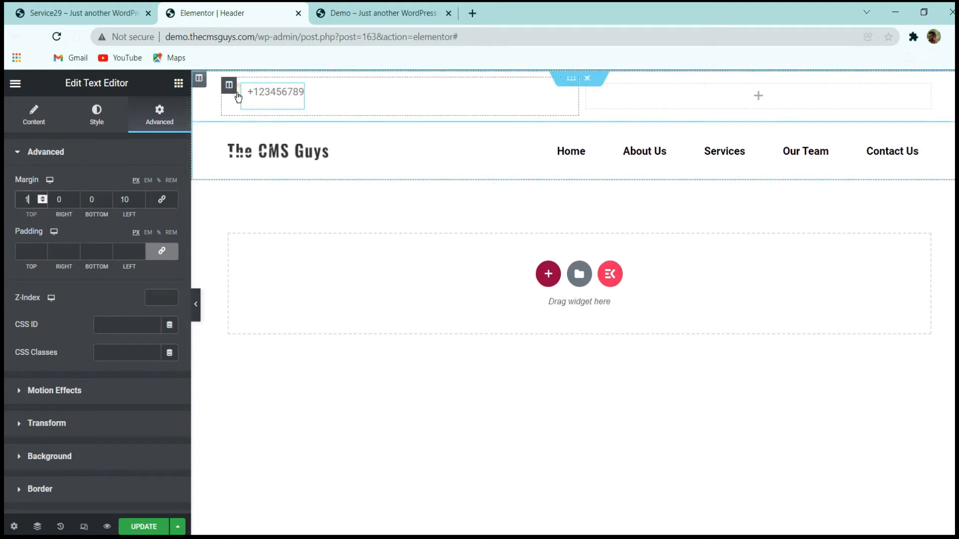
Set the telephone image's top margin to 0 and preview the header without the editing panel.
left_click(234, 93)
left_click(159, 115)
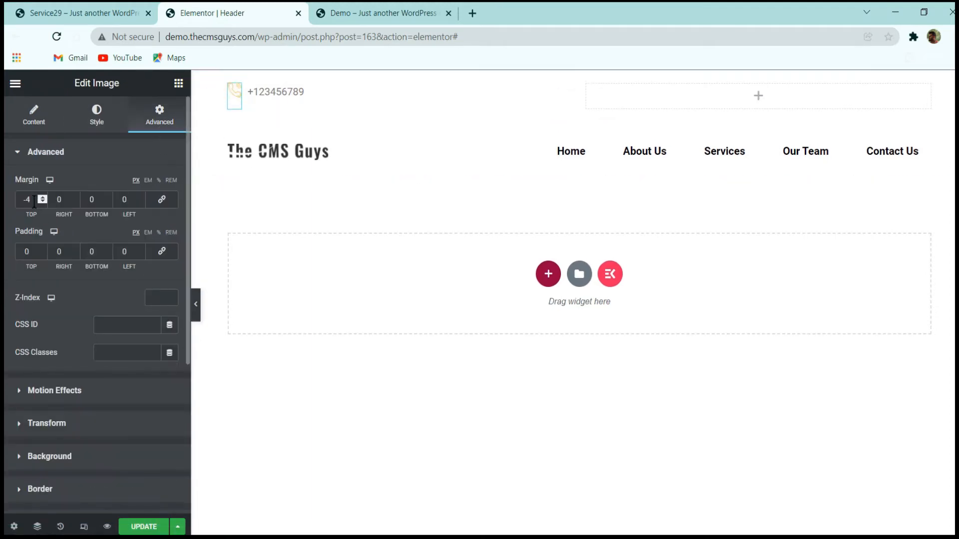
double_click(27, 199)
type("0")
left_click(195, 305)
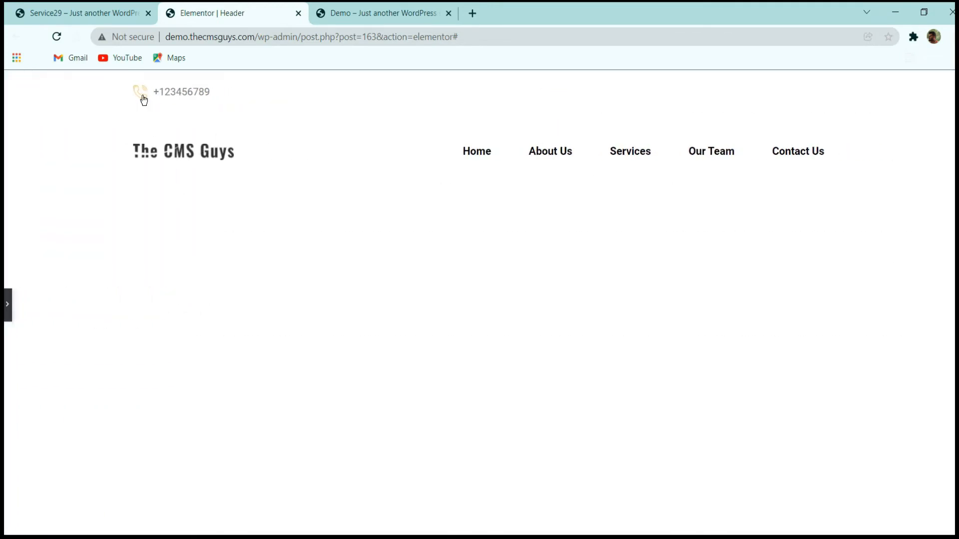
Compare the phone number text with the reference site's contact bar and set its typography size to 1 em.
left_click(75, 11)
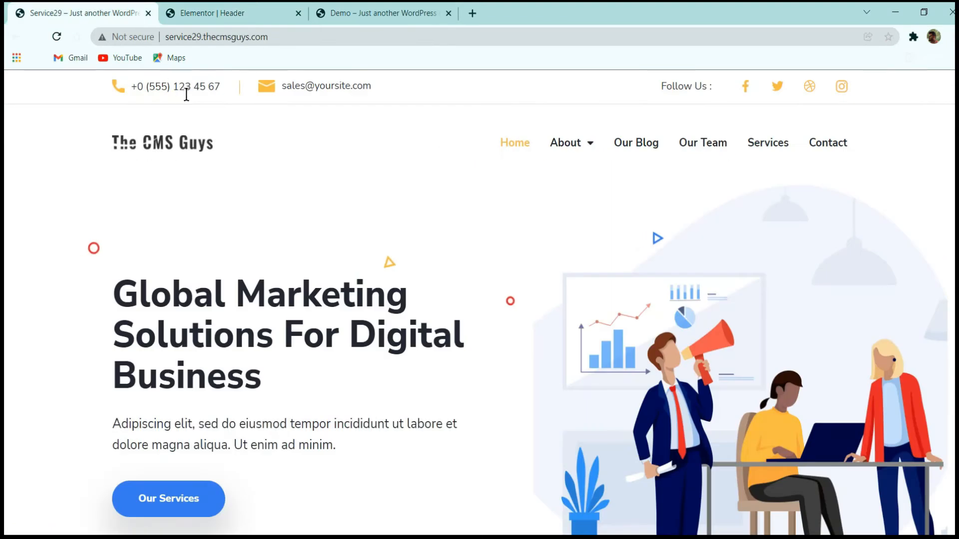
left_click(192, 14)
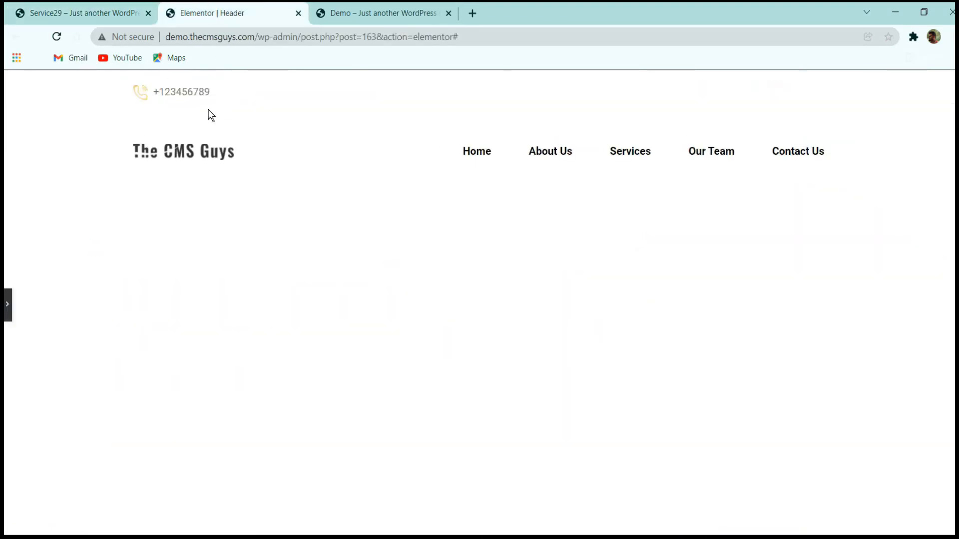
left_click(7, 304)
left_click(247, 94)
left_click(297, 92)
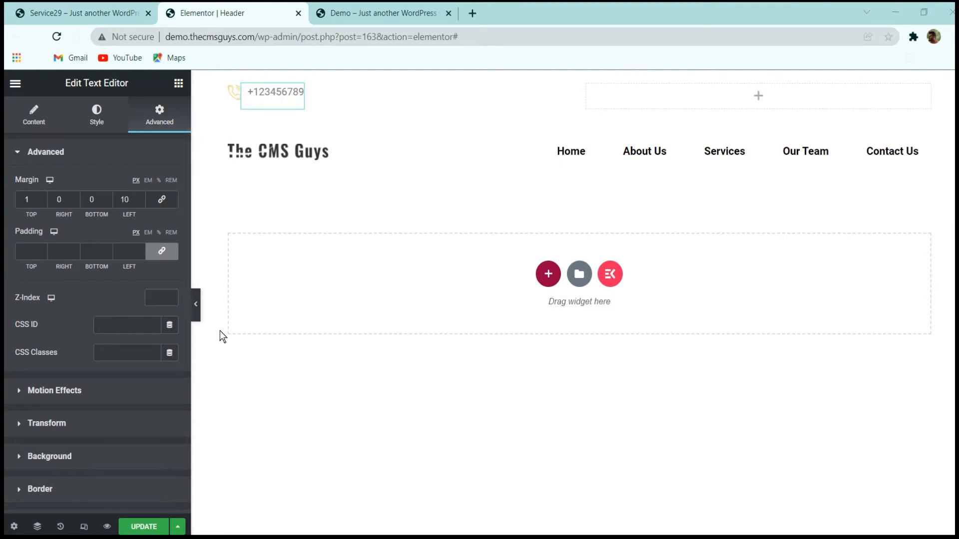
left_click(92, 131)
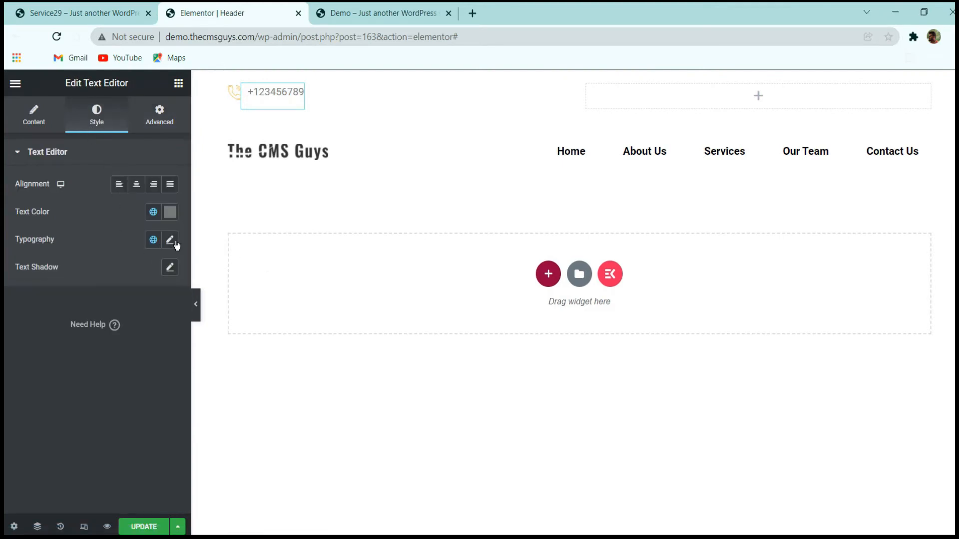
left_click(171, 243)
scroll(133, 250, "down", 2)
left_click(134, 241)
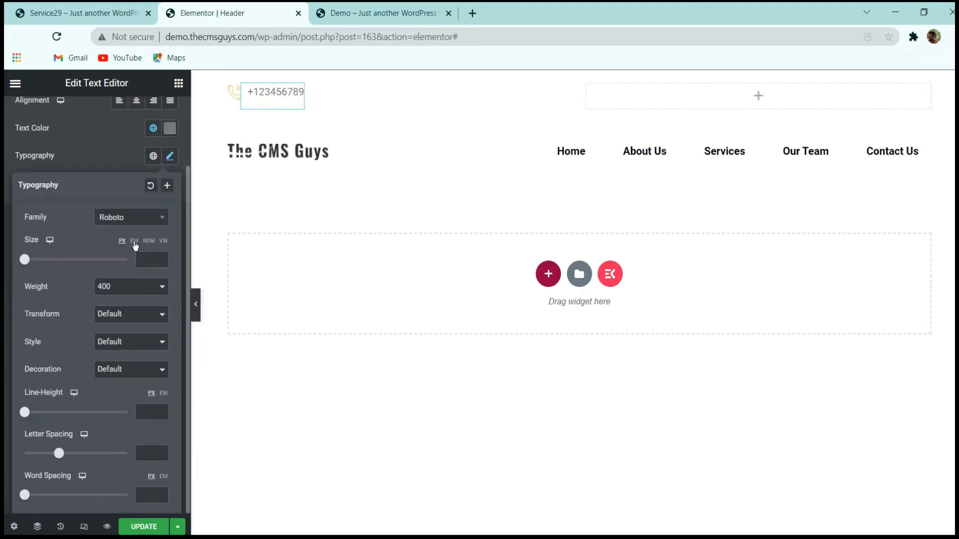
left_click(142, 258)
type("1")
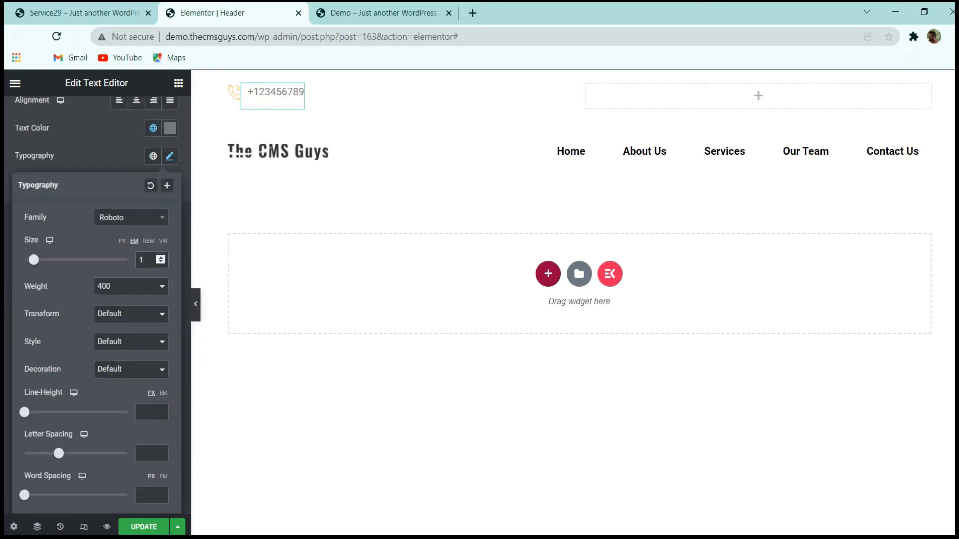
Set the phone number text's line height to 1.5 em and close the typography settings.
left_click(164, 393)
type("1.5")
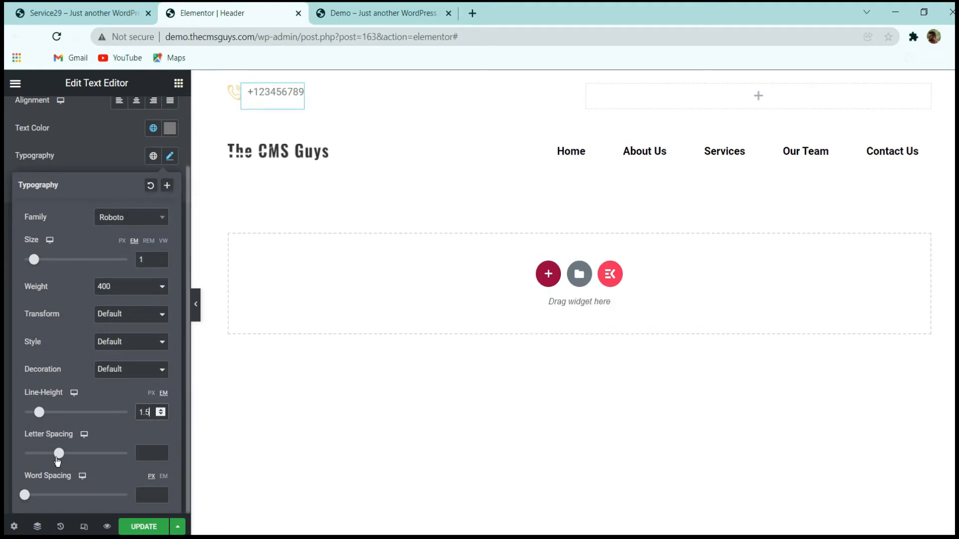
left_click(145, 449)
left_click(85, 155)
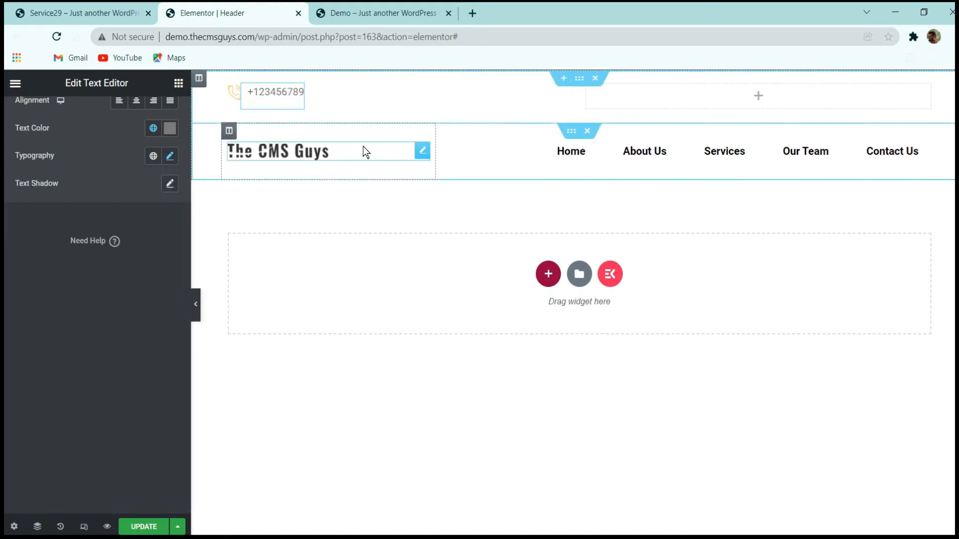
Insert spaces into the phone number text so its digits form groups of three.
key("Left")
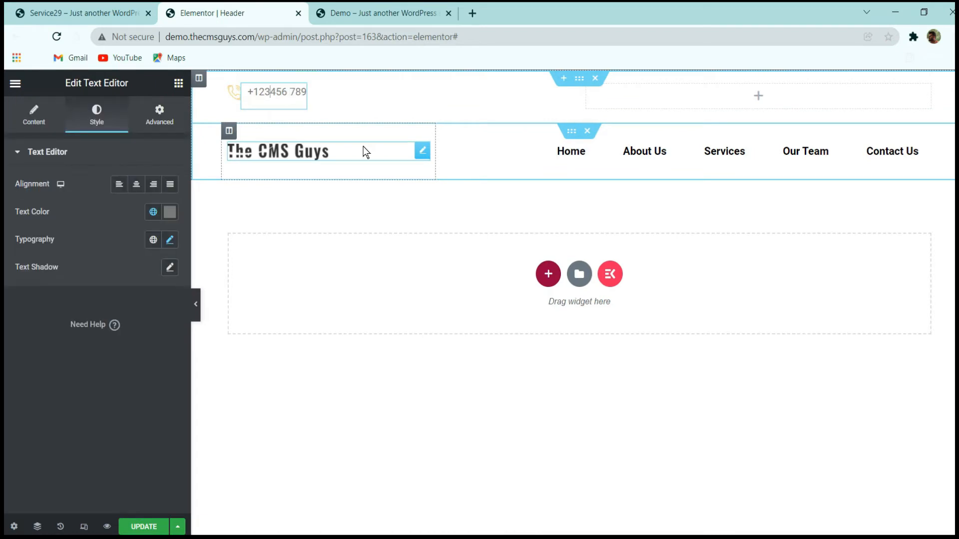
key("Left")
key("Left")
key("Left")
key("Left")
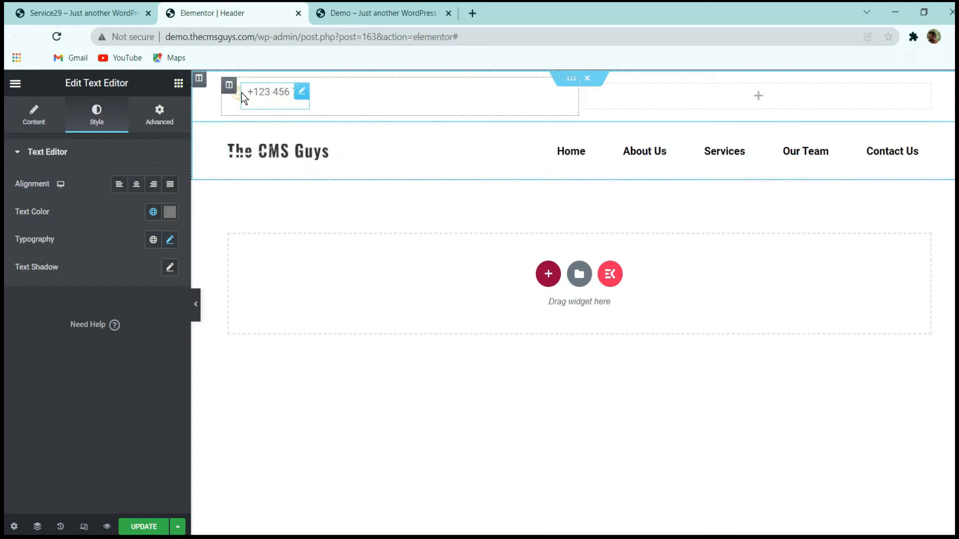
Duplicate the telephone image and place the copy directly after the phone number text.
right_click(236, 93)
left_click(262, 123)
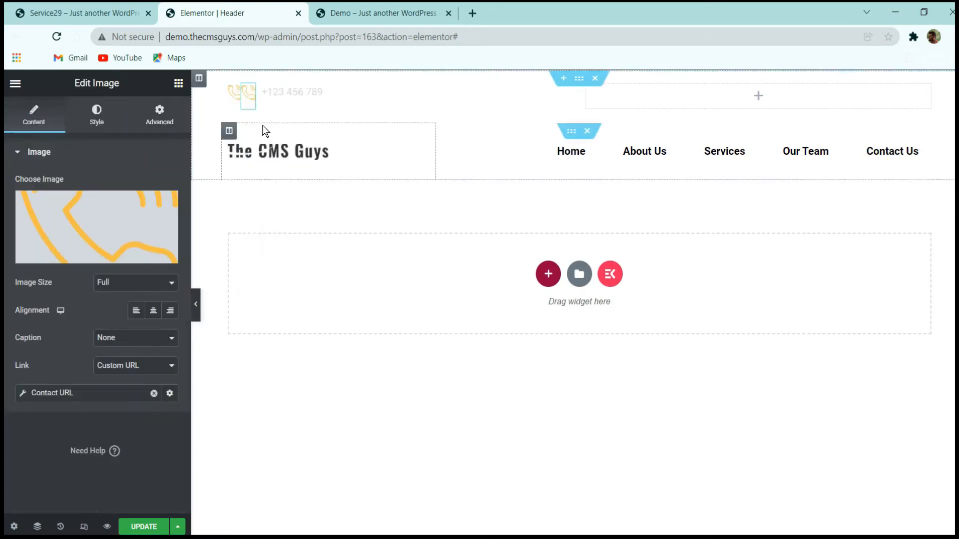
left_click_drag(252, 91, 326, 98)
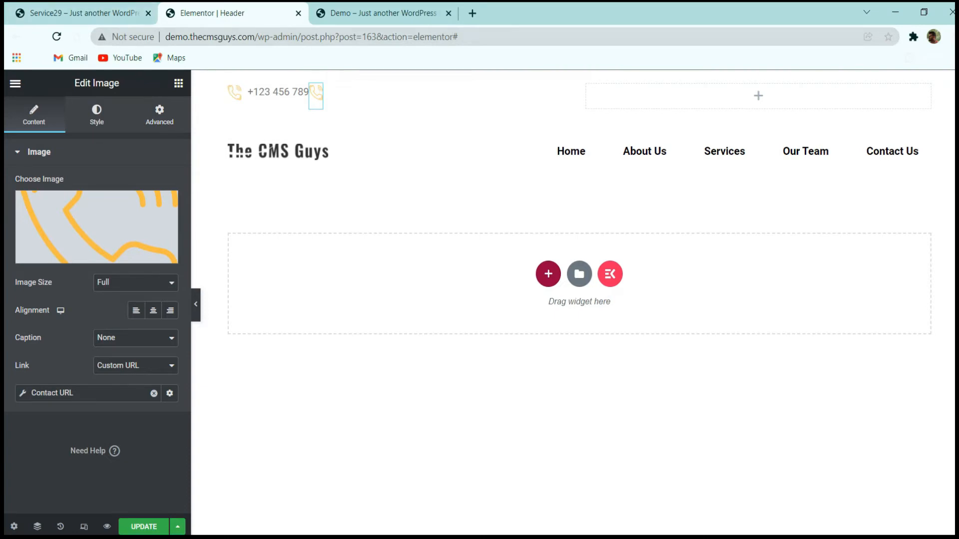
Check the reference site's divider, upload line.png to the media library and insert it in place of the copied telephone image.
left_click(83, 13)
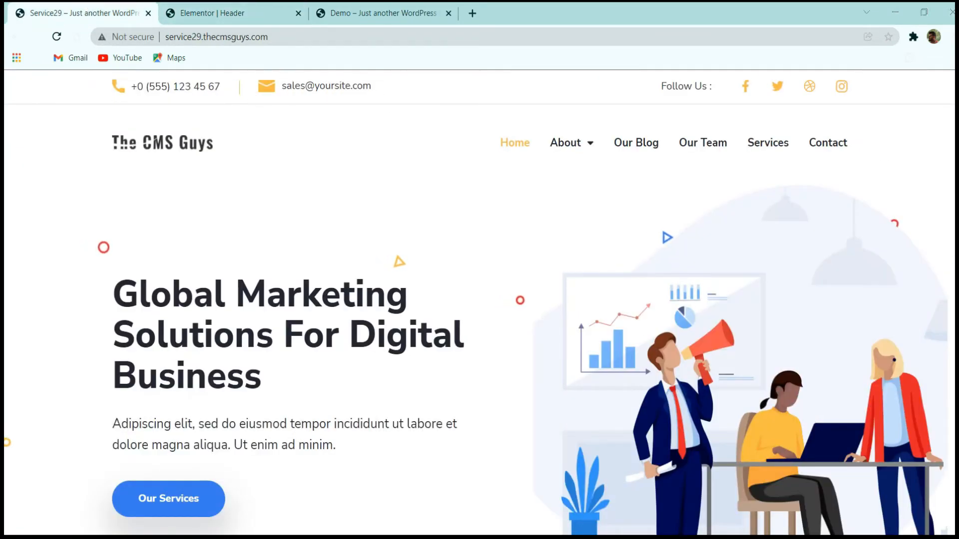
left_click(204, 11)
left_click(94, 257)
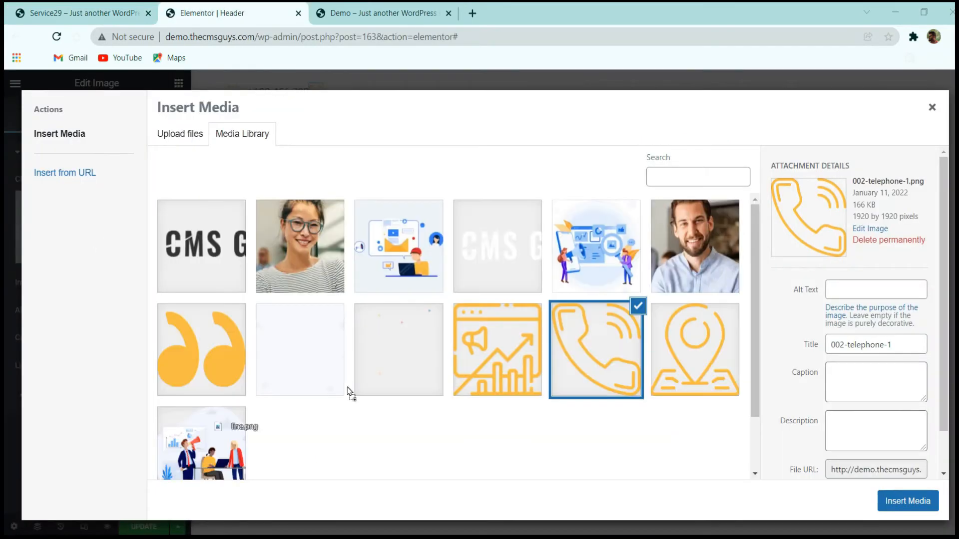
left_click_drag(351, 392, 44, 250)
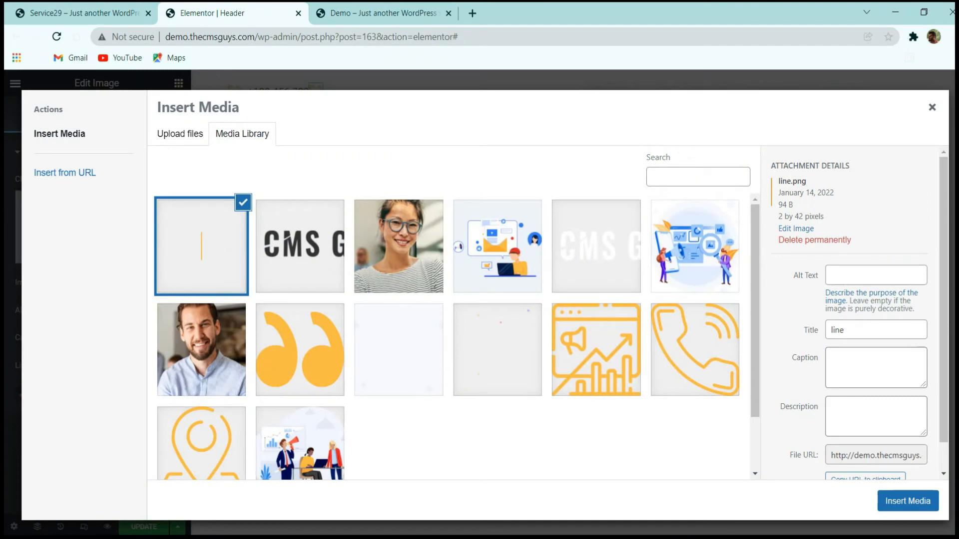
left_click(908, 501)
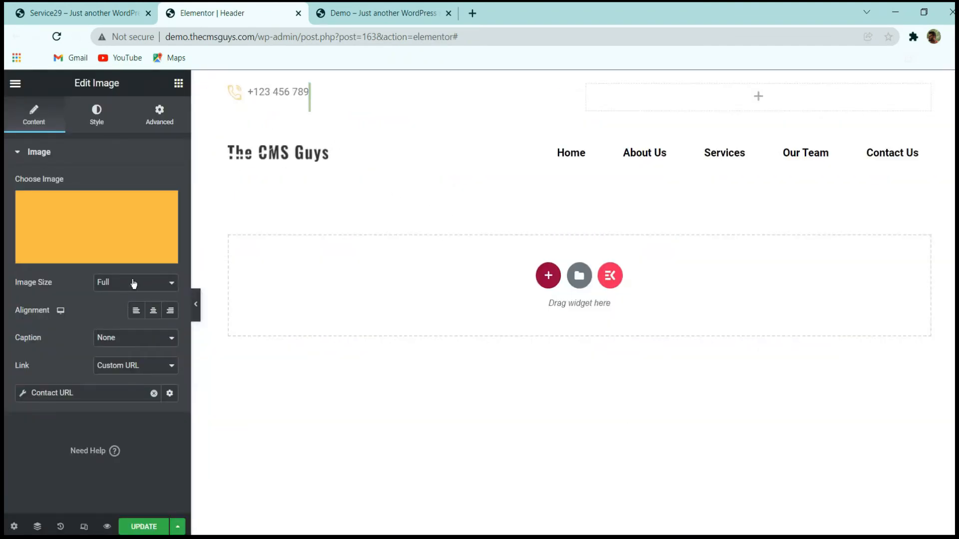
Choose the Custom image size for the line image and enter a width of 1 and a height of 21.
left_click(134, 284)
left_click(133, 367)
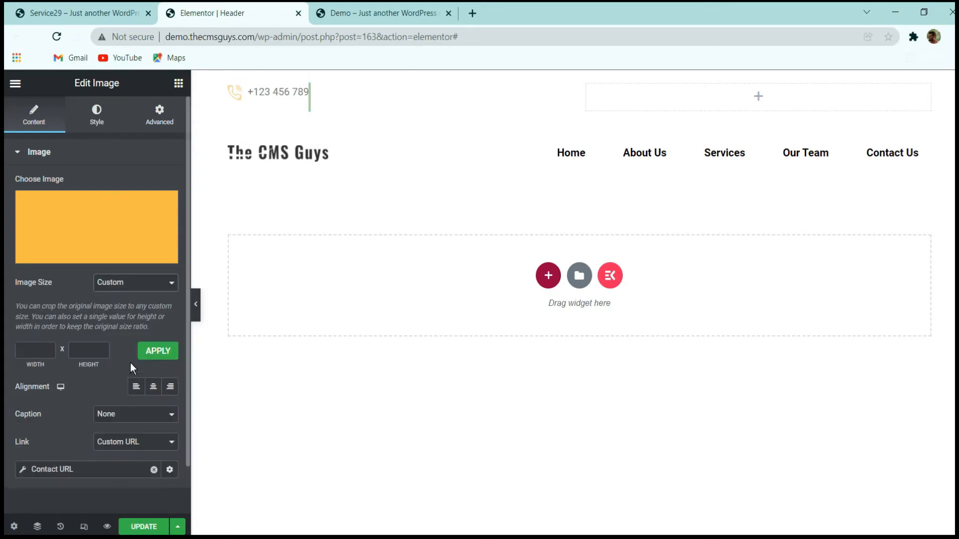
left_click(45, 351)
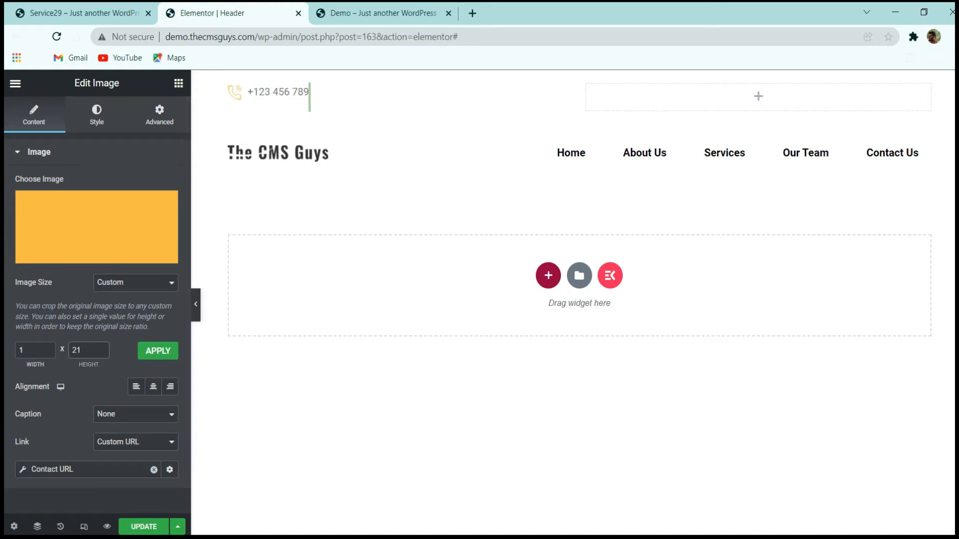
Remove the Contact URL from the line image and set its link to None.
left_click(154, 470)
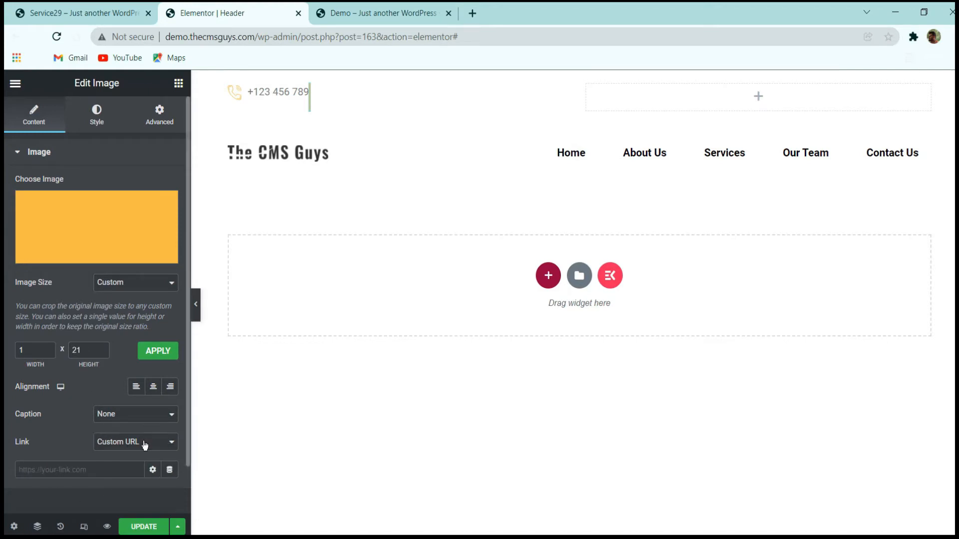
left_click(136, 442)
left_click(138, 458)
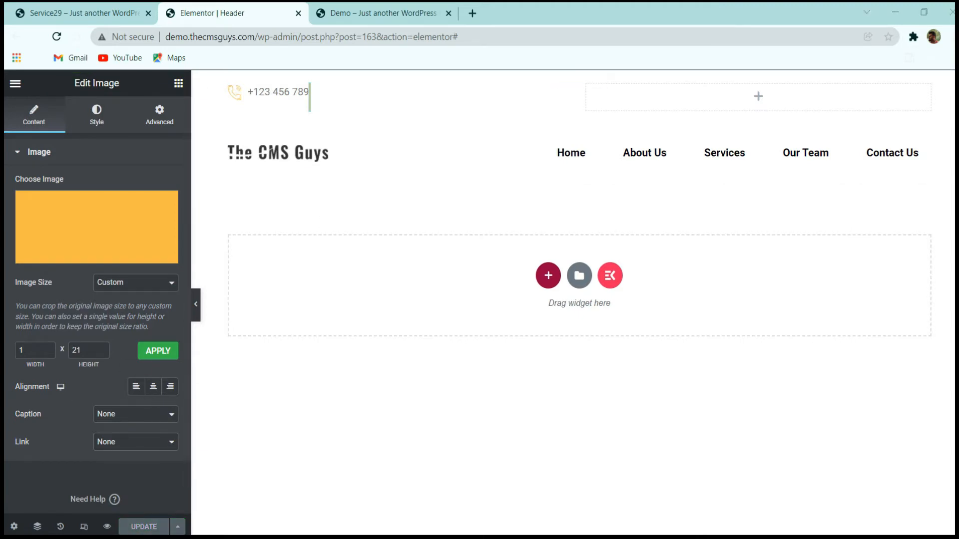
Set the line image's max width to 1 px.
left_click(96, 115)
double_click(150, 239)
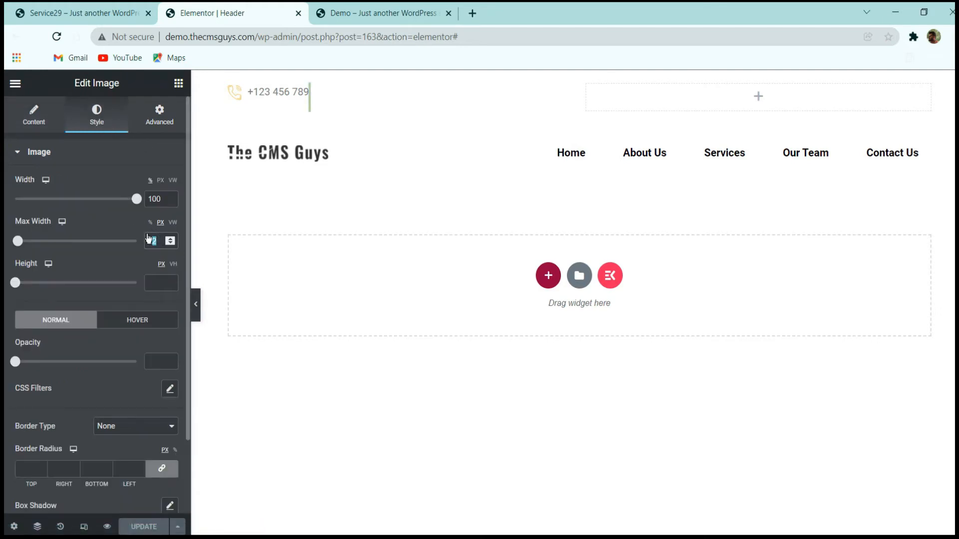
key("BackSpace")
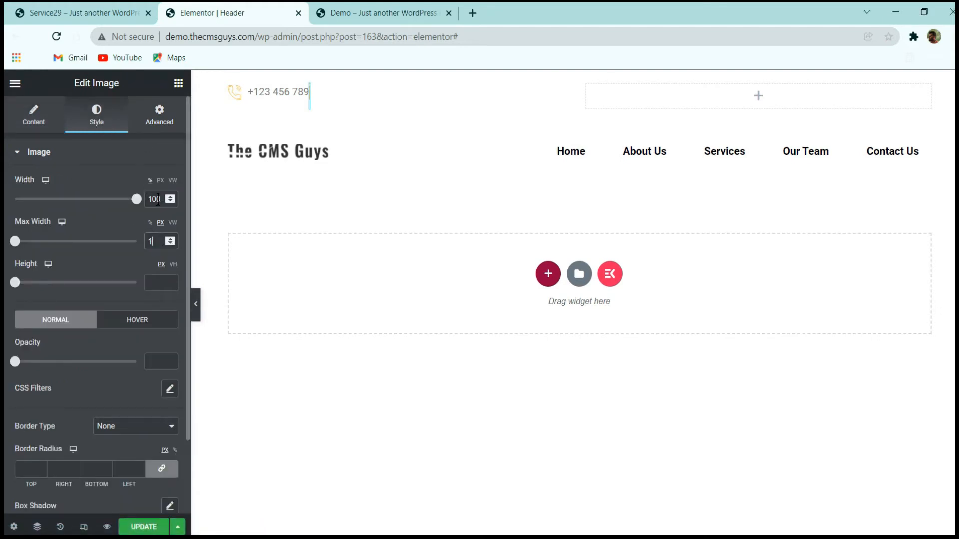
Check the divider spacing on the reference site and set the line image's right and left margins to 30 px.
left_click(159, 115)
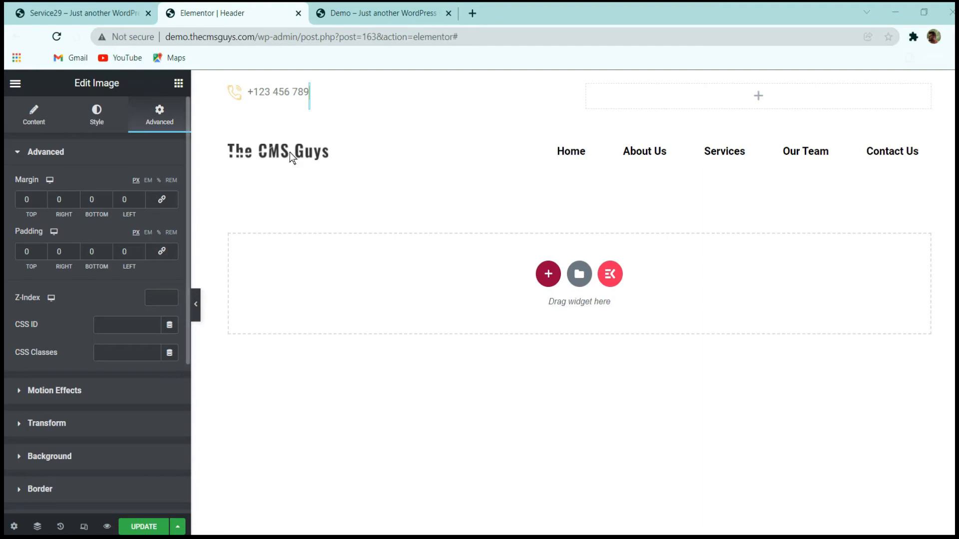
left_click(83, 13)
left_click(220, 13)
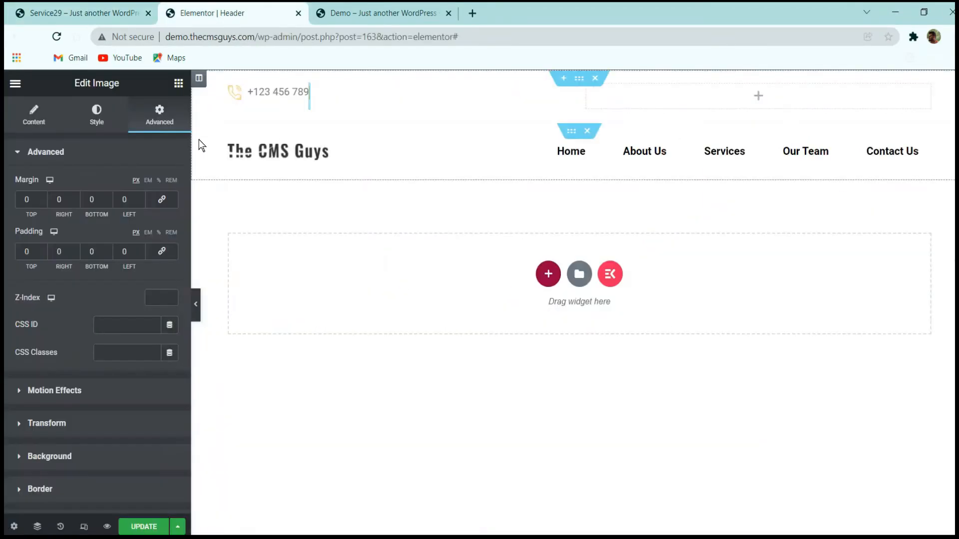
type("30")
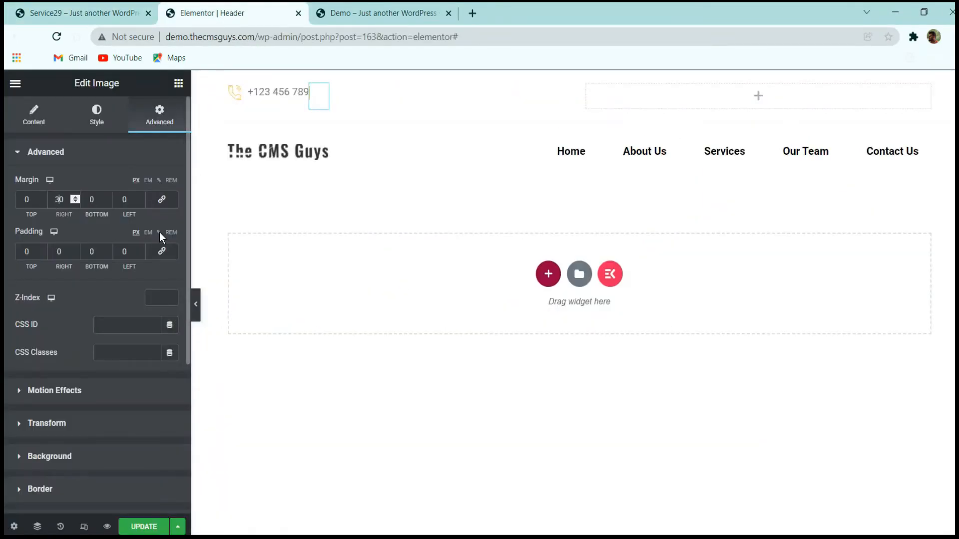
left_click(117, 195)
type("3")
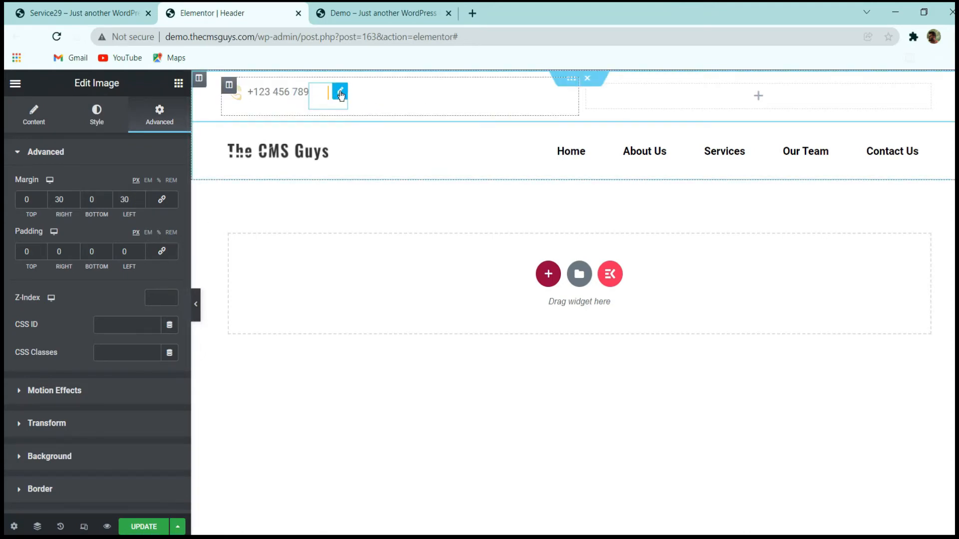
Duplicate the line image and replace the copy's picture with location-1.png from the media library.
right_click(341, 95)
left_click(357, 118)
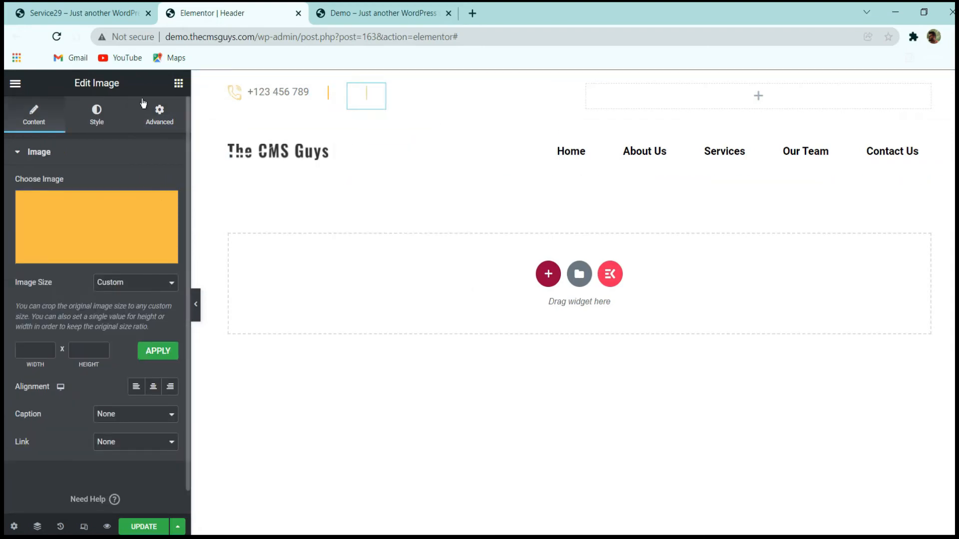
left_click(83, 229)
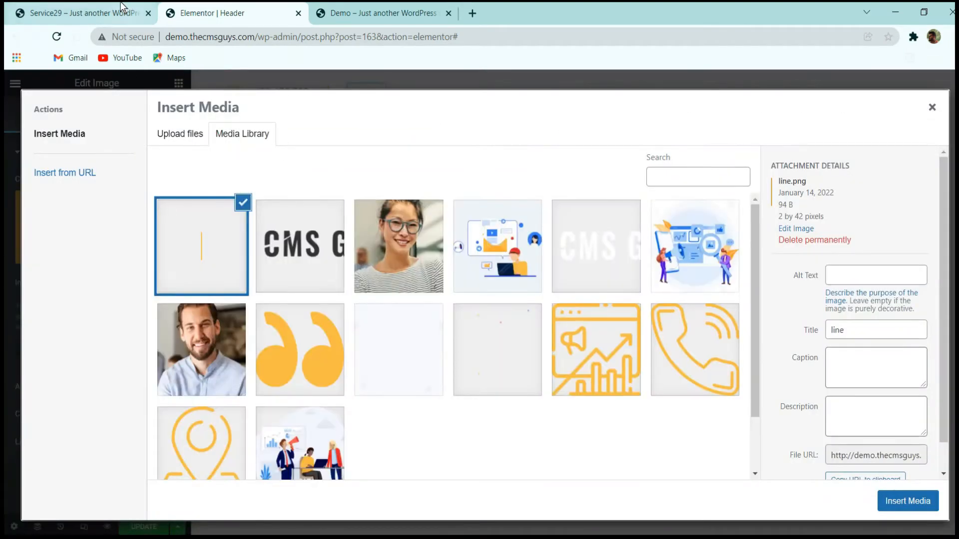
left_click(122, 7)
left_click(210, 13)
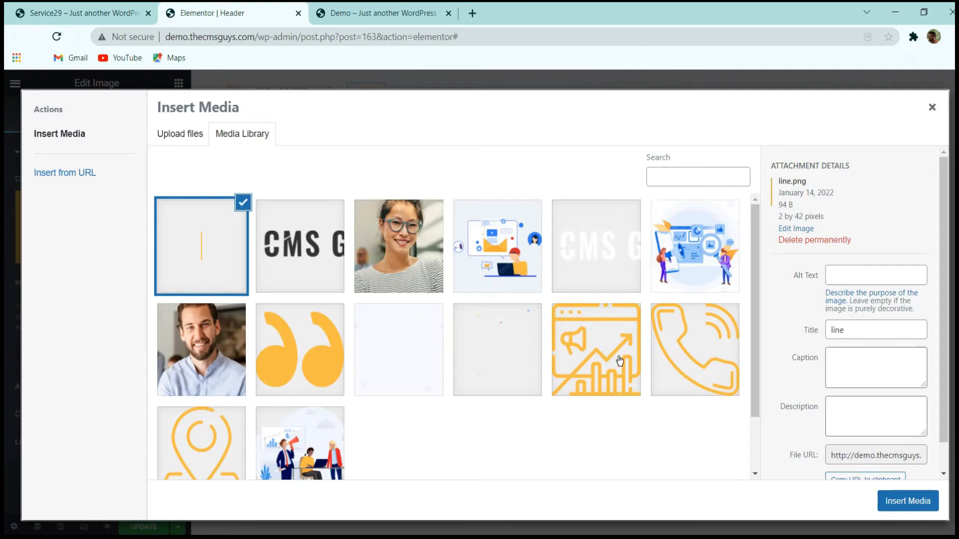
left_click(237, 426)
scroll(578, 386, "down", 2)
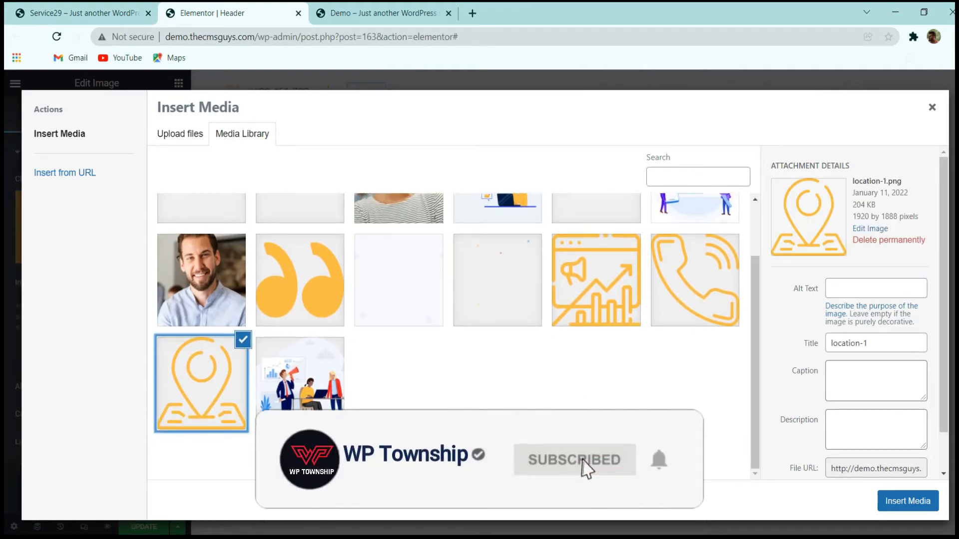
left_click(907, 500)
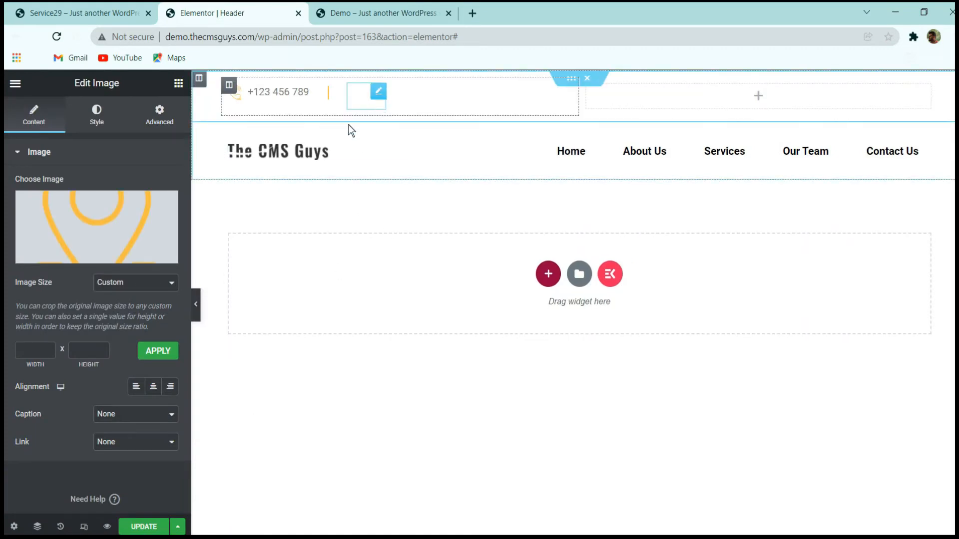
Set the location image's size to Full and its max width to 22 px, and select the telephone image for comparison.
left_click(119, 11)
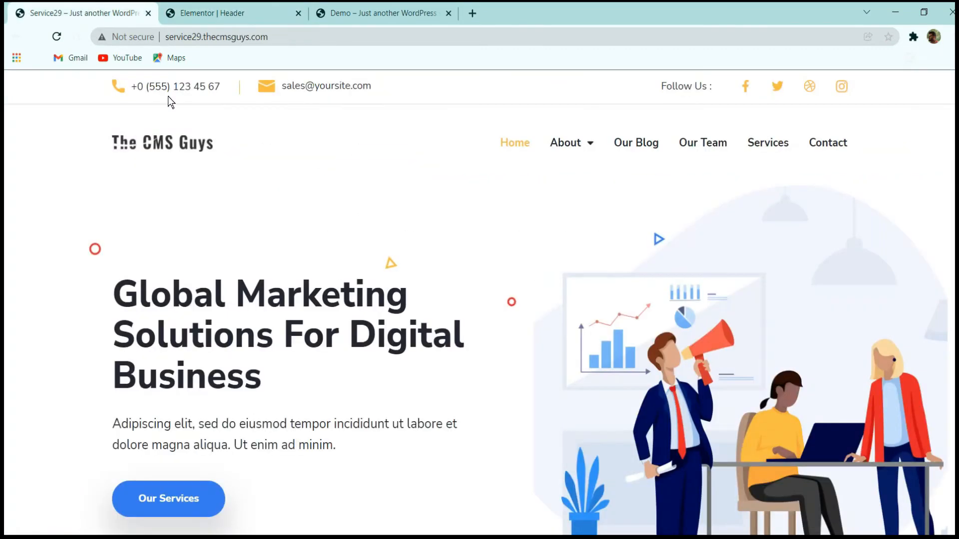
left_click(207, 6)
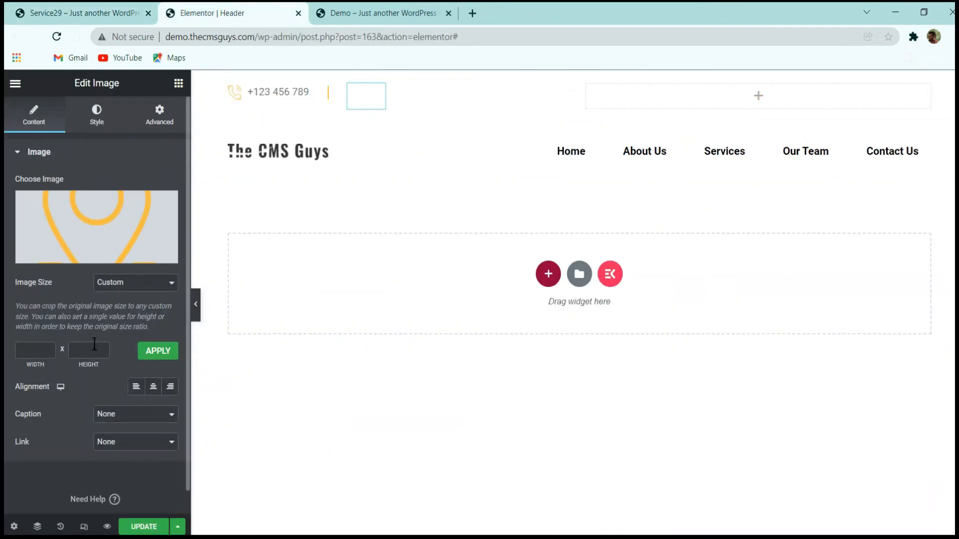
left_click(137, 282)
left_click(120, 355)
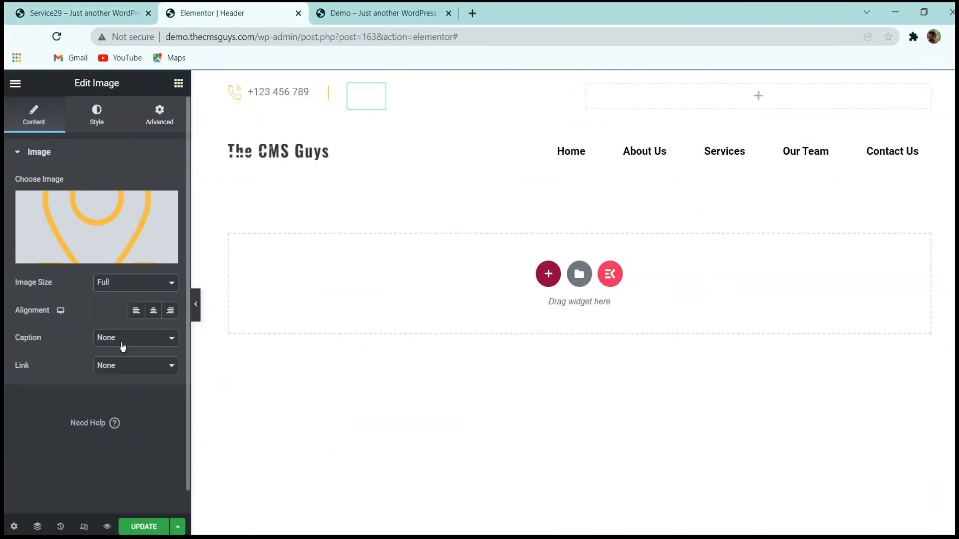
left_click(97, 116)
type("22")
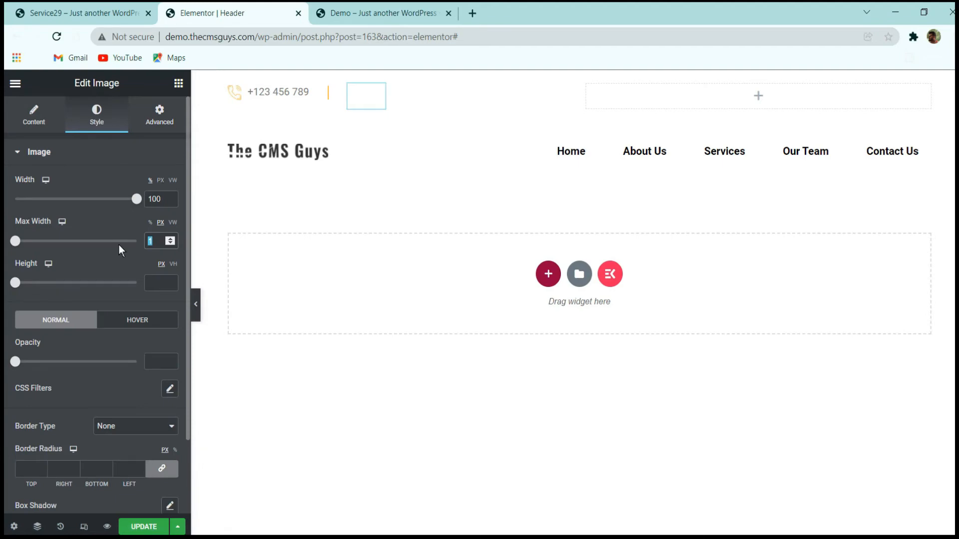
left_click(241, 95)
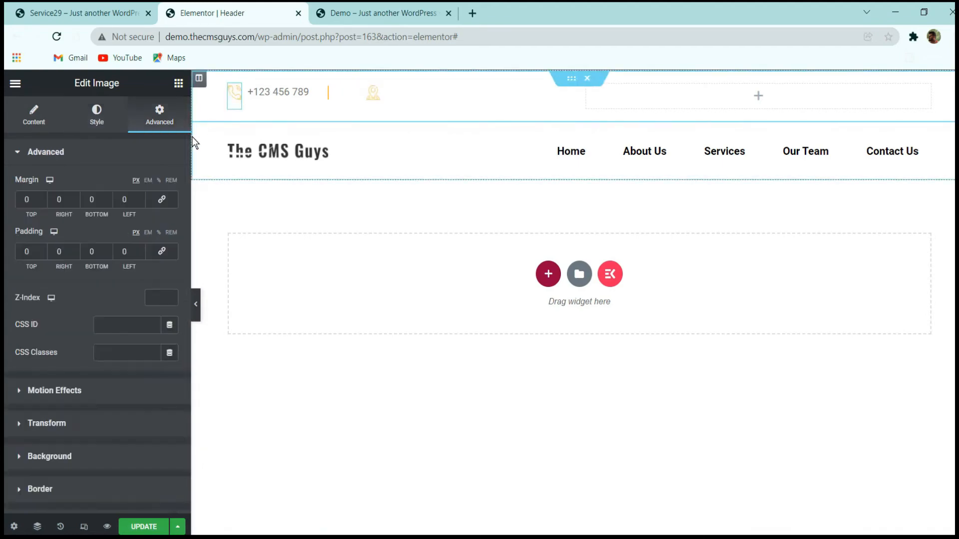
Compare the telephone image's style and set all margins of the location image to 0 px.
left_click(97, 115)
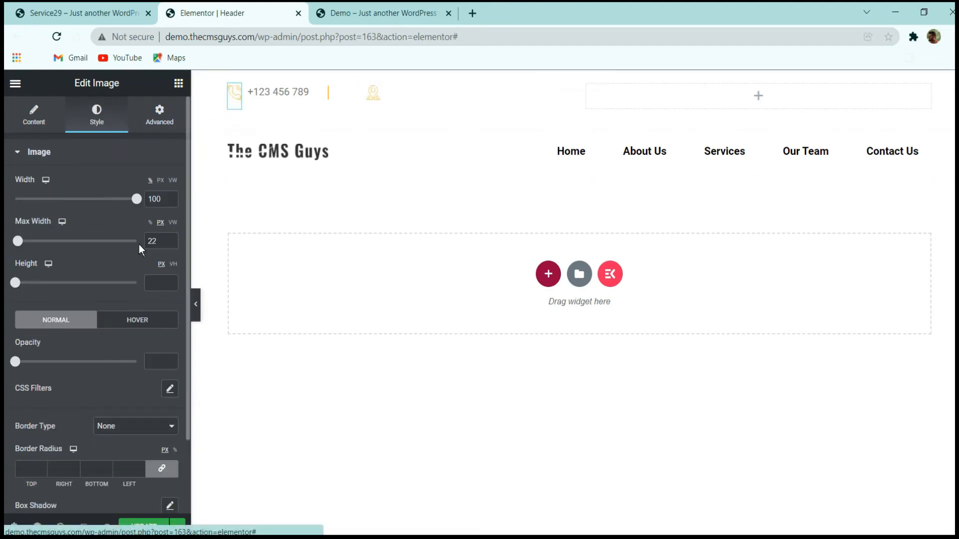
left_click(369, 96)
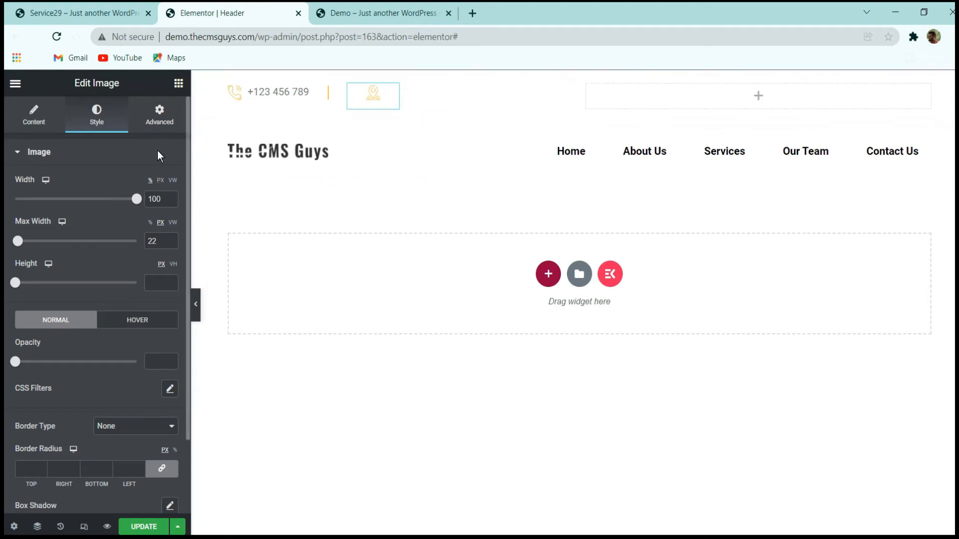
left_click(160, 115)
left_click(161, 200)
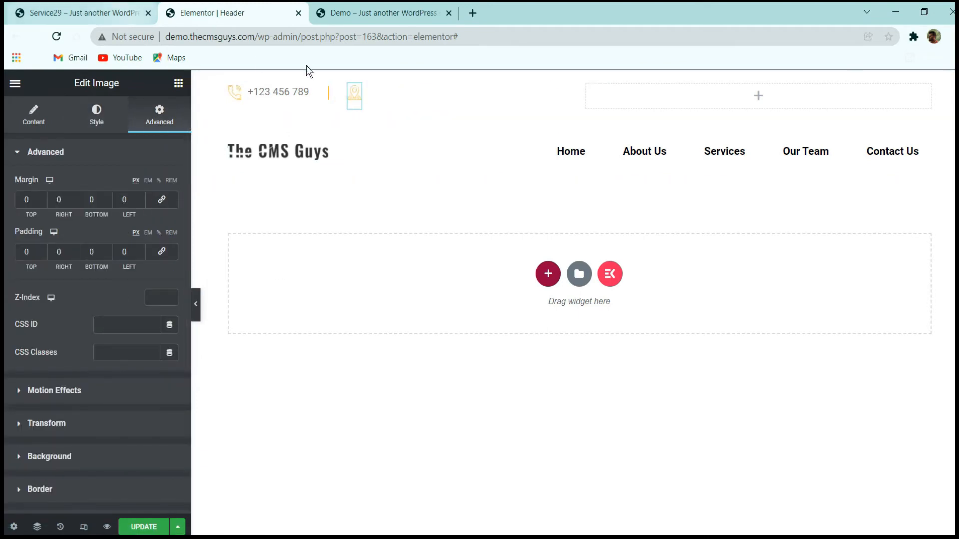
Duplicate the phone number text and move the copy next to the location icon.
right_click(299, 92)
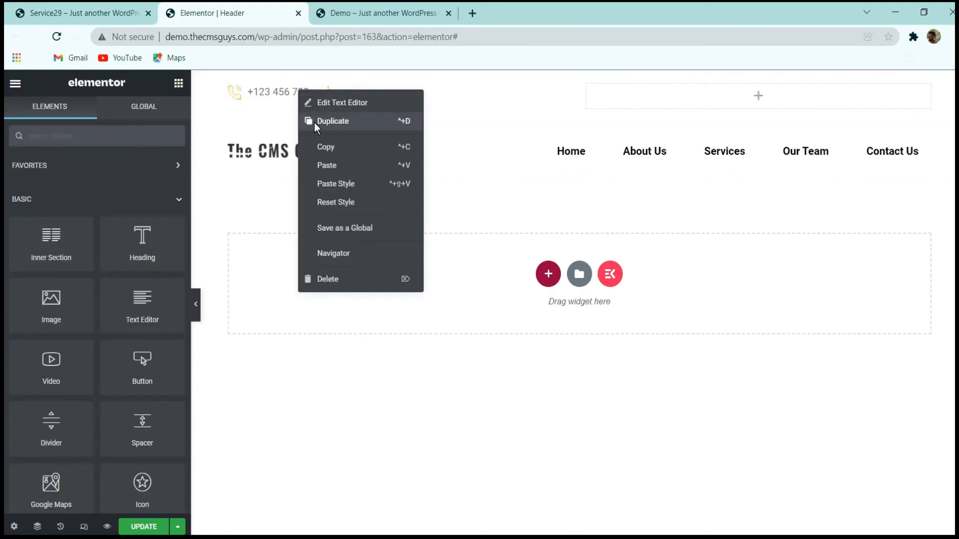
left_click(314, 122)
mouse_move(387, 93)
left_mouse_down()
mouse_move(422, 97)
mouse_move(424, 122)
mouse_move(413, 105)
mouse_move(345, 128)
left_mouse_up()
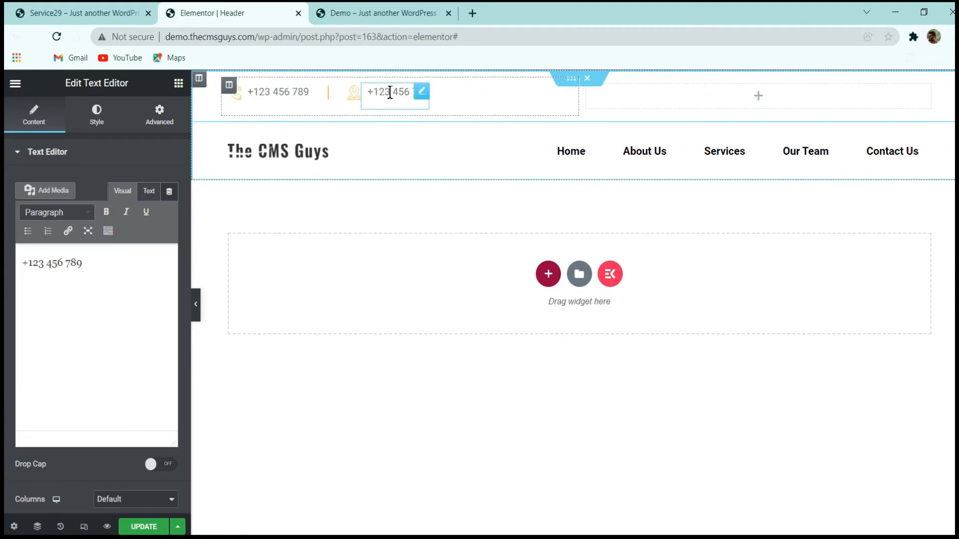
Check the reference site's contact bar and replace the duplicated text with the site's contact e-mail address.
left_click(82, 13)
left_click(223, 7)
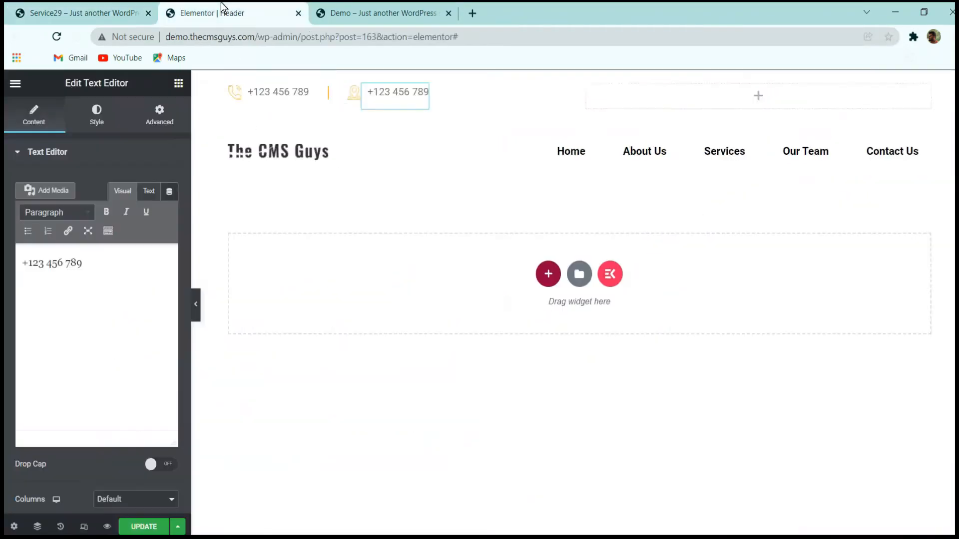
key("ctrl+a")
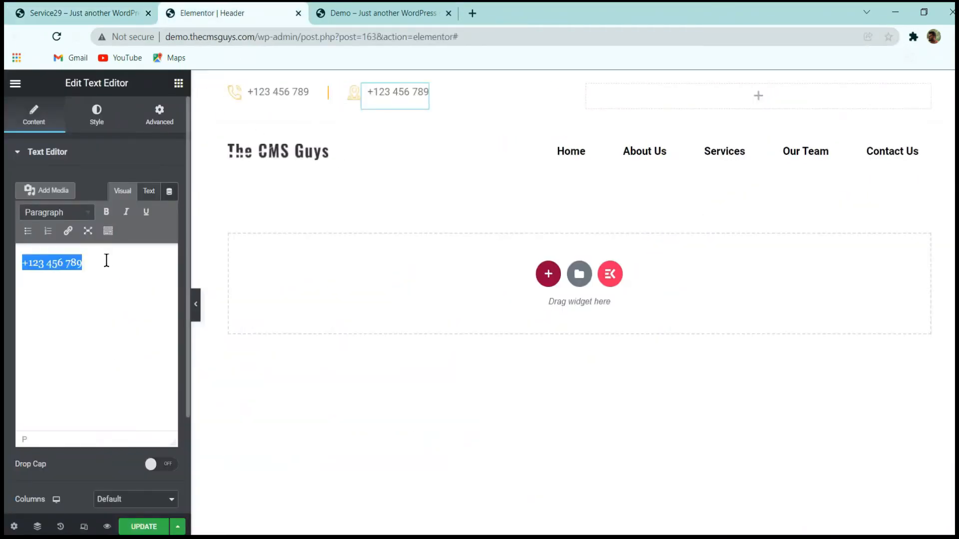
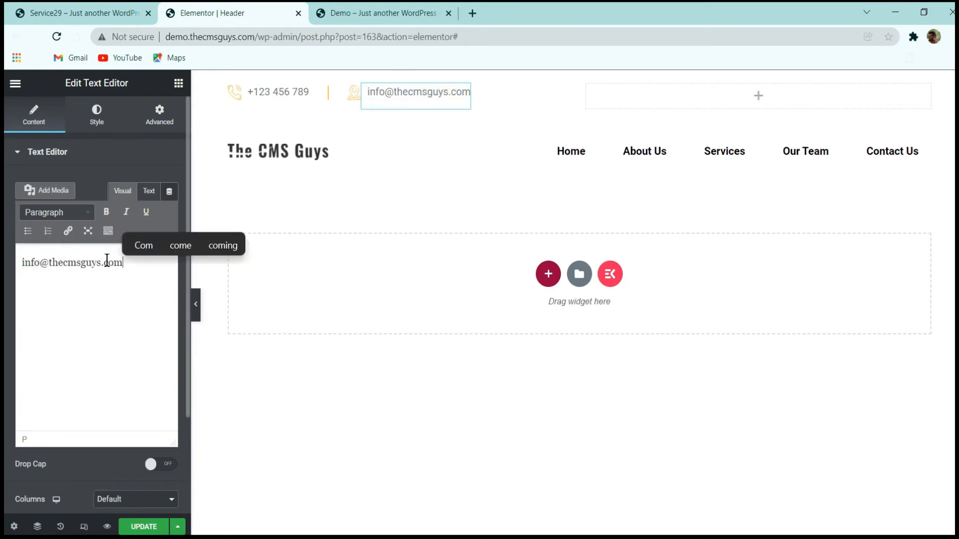
Check the e-mail text's margins and preview the header at full width without the editing controls.
left_click(154, 125)
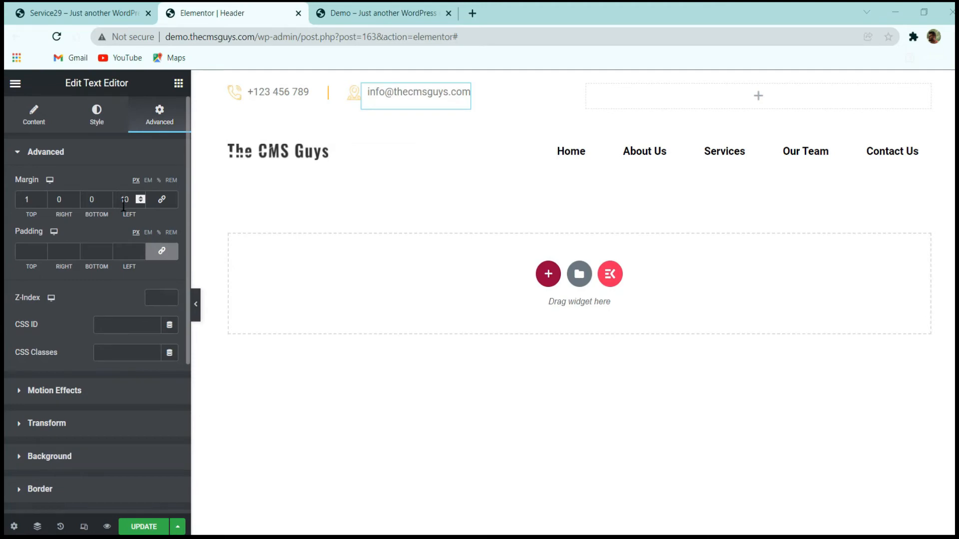
left_click(197, 308)
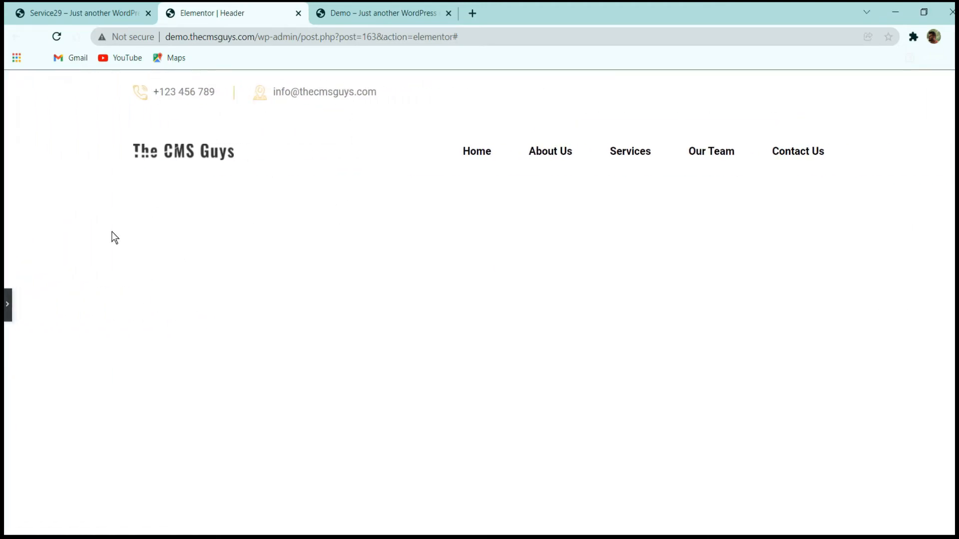
left_click(8, 304)
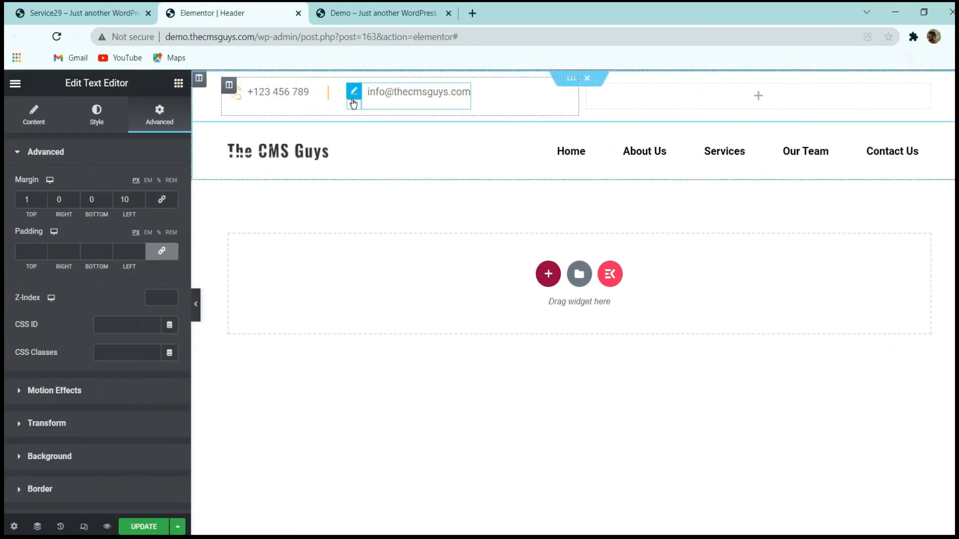
Give the location image a custom URL link that uses the dynamic Contact URL tag.
left_click(34, 116)
left_click(122, 365)
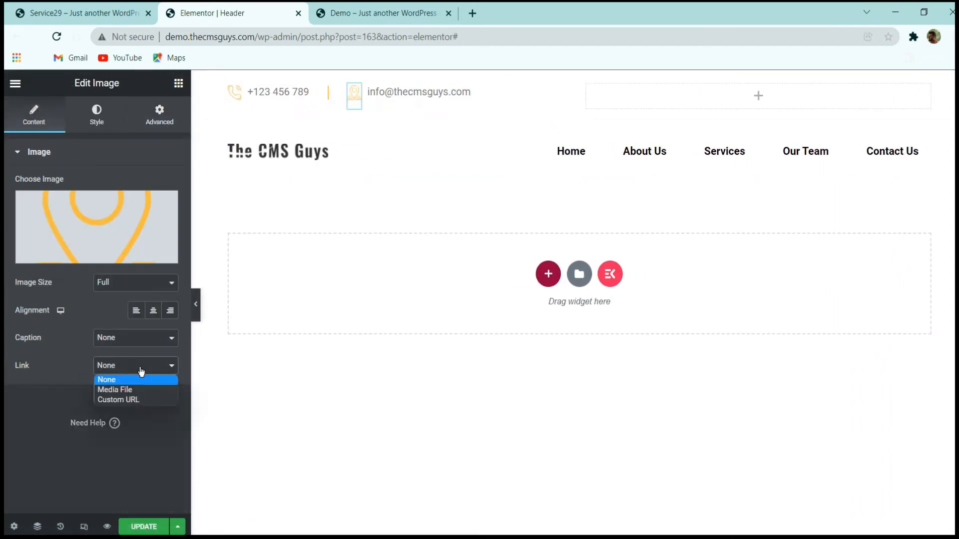
left_click(127, 400)
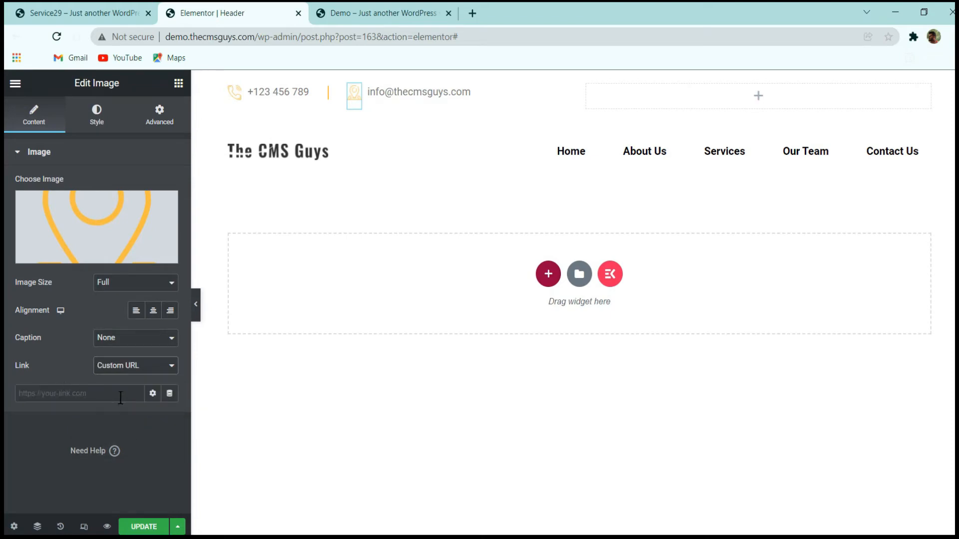
left_click(169, 394)
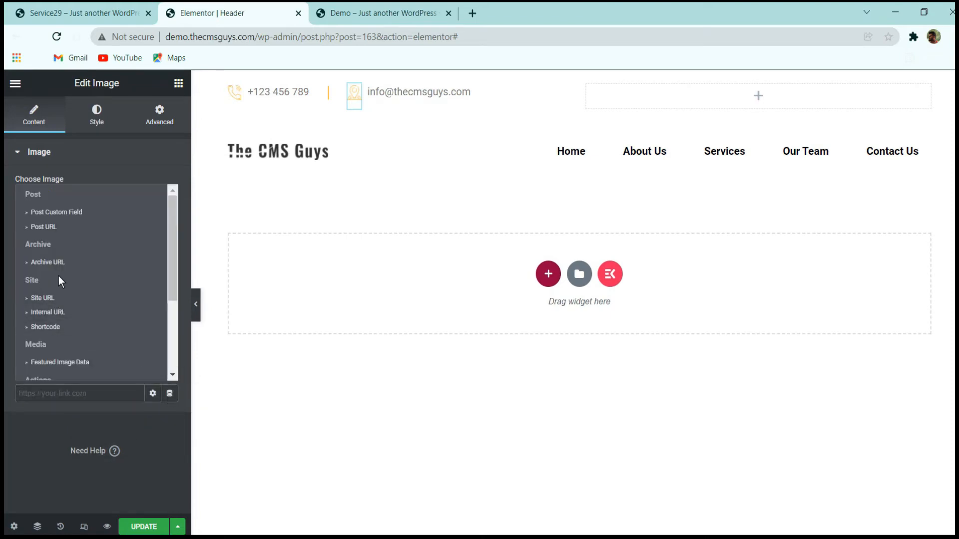
scroll(60, 324, "down", 3)
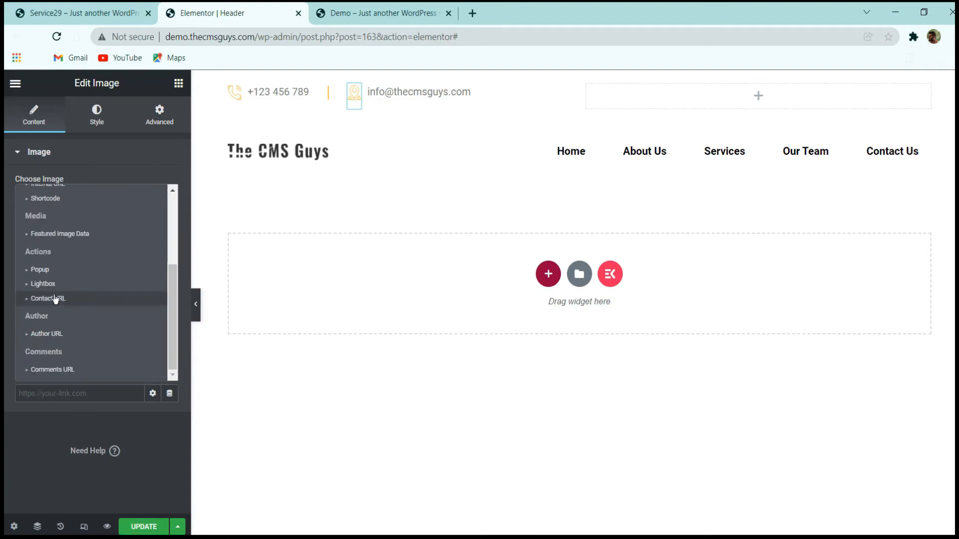
scroll(60, 257, "up", 3)
scroll(70, 271, "down", 3)
scroll(70, 272, "up", 3)
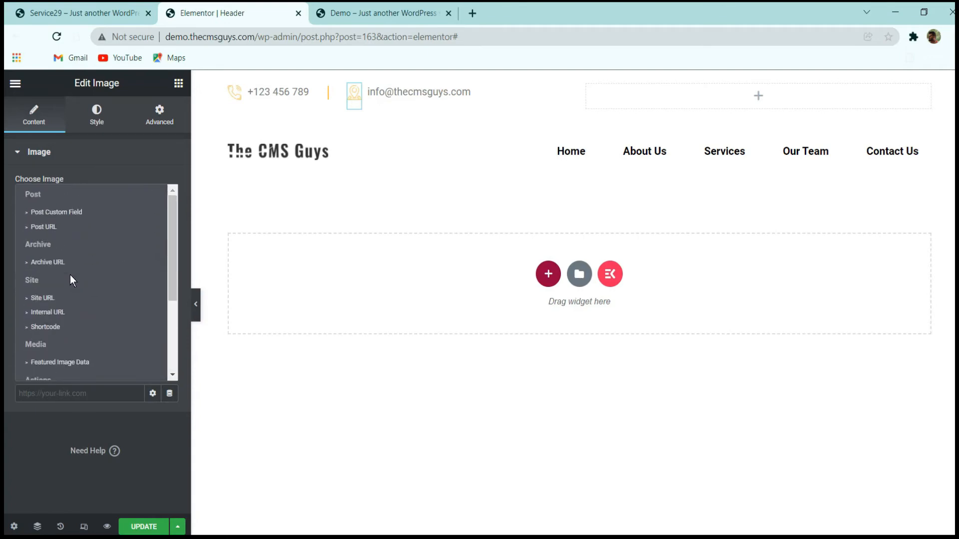
scroll(67, 272, "down", 3)
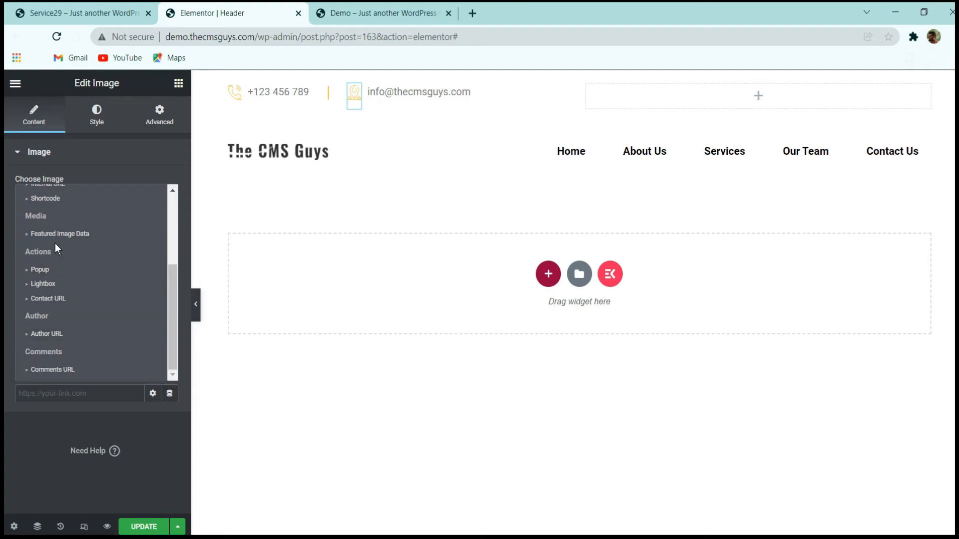
scroll(56, 250, "up", 3)
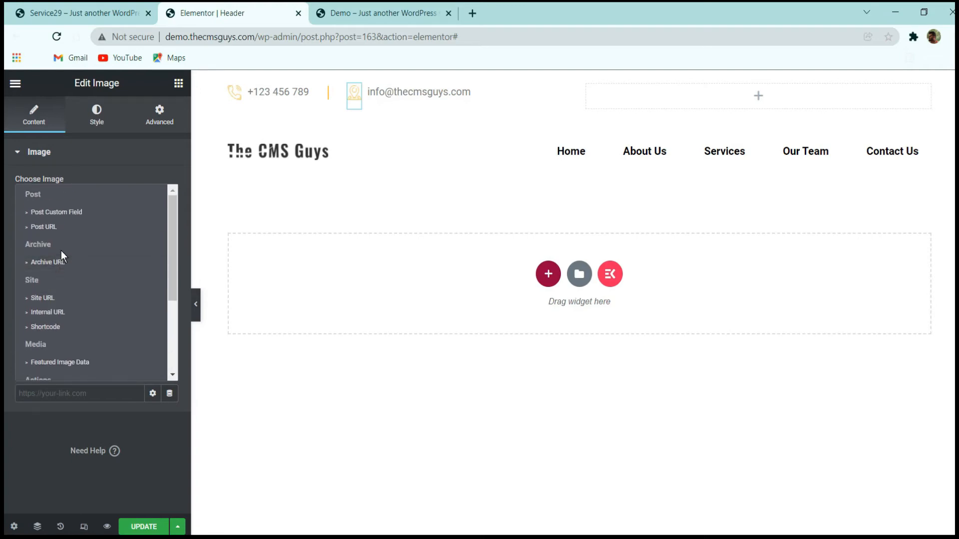
scroll(61, 255, "down", 3)
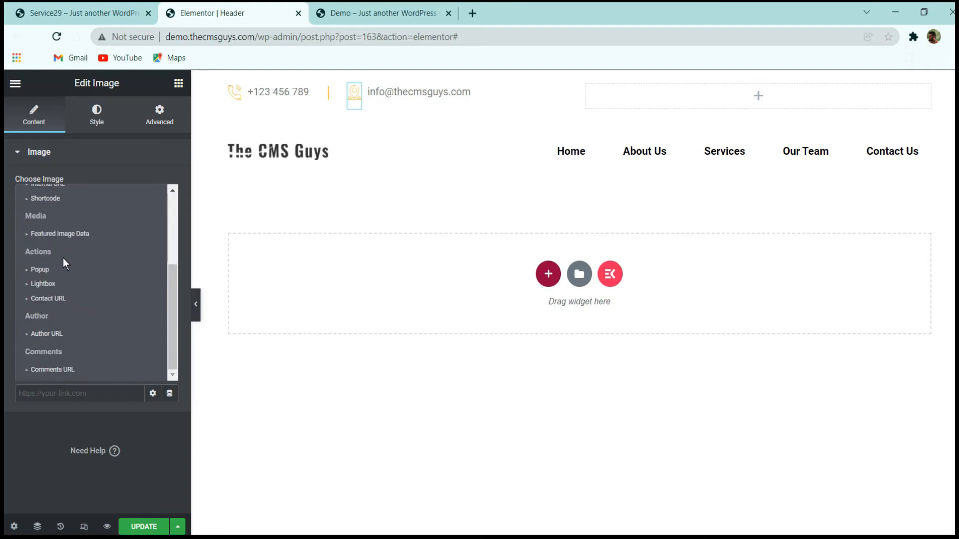
left_click(56, 300)
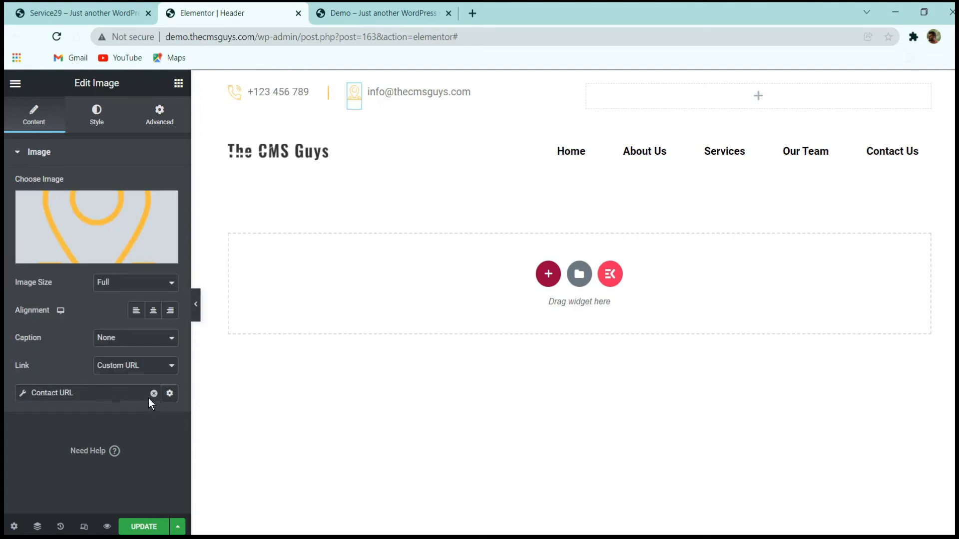
Set the location image's contact link type to Email and open its e-mail address for entry.
left_click(110, 396)
left_click(125, 451)
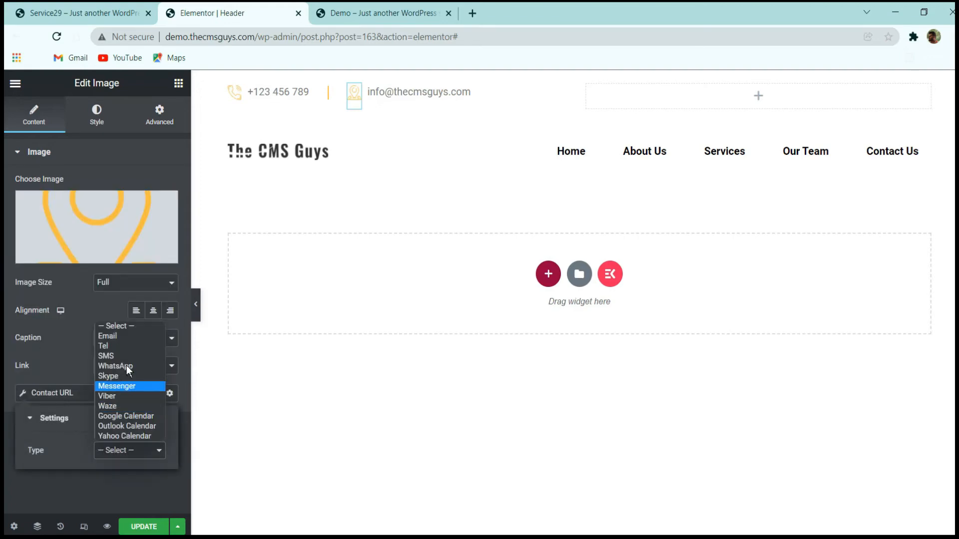
left_click(127, 337)
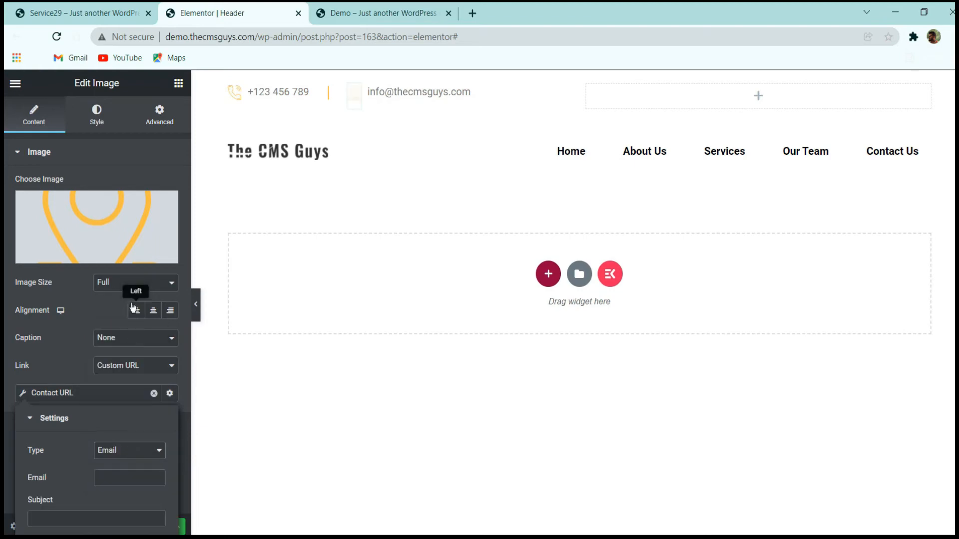
left_click(113, 477)
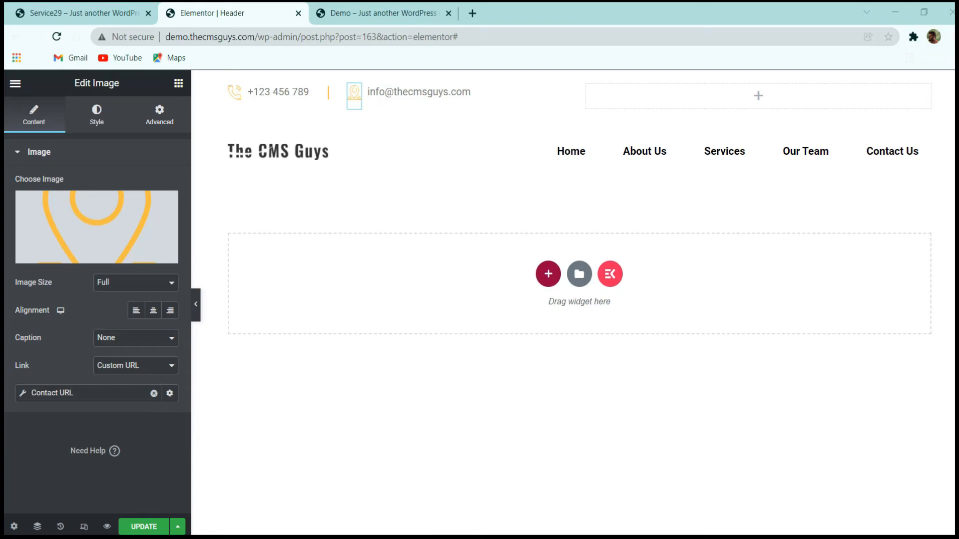
Check the reference site's Follow Us area and paste a copy of the e-mail text into the top bar's empty second column.
left_click(102, 12)
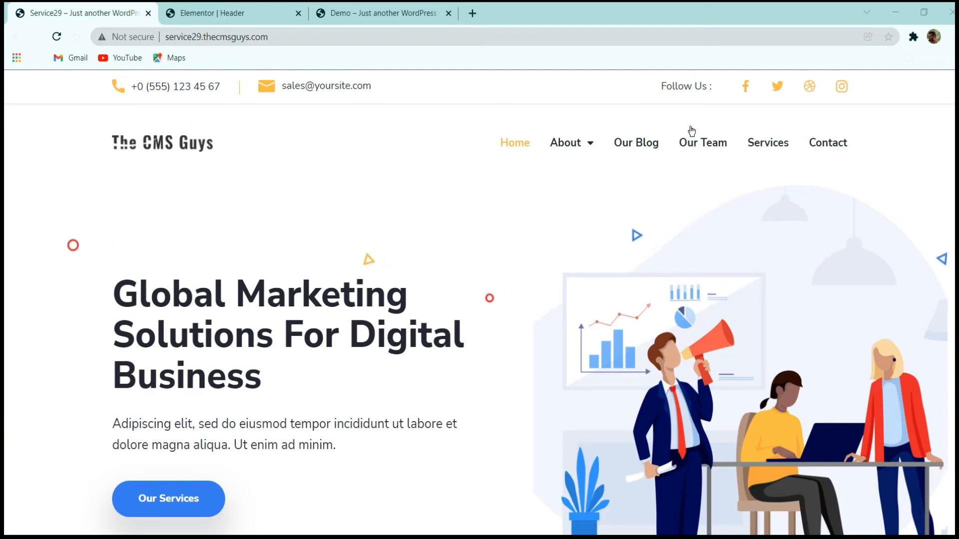
left_click(255, 8)
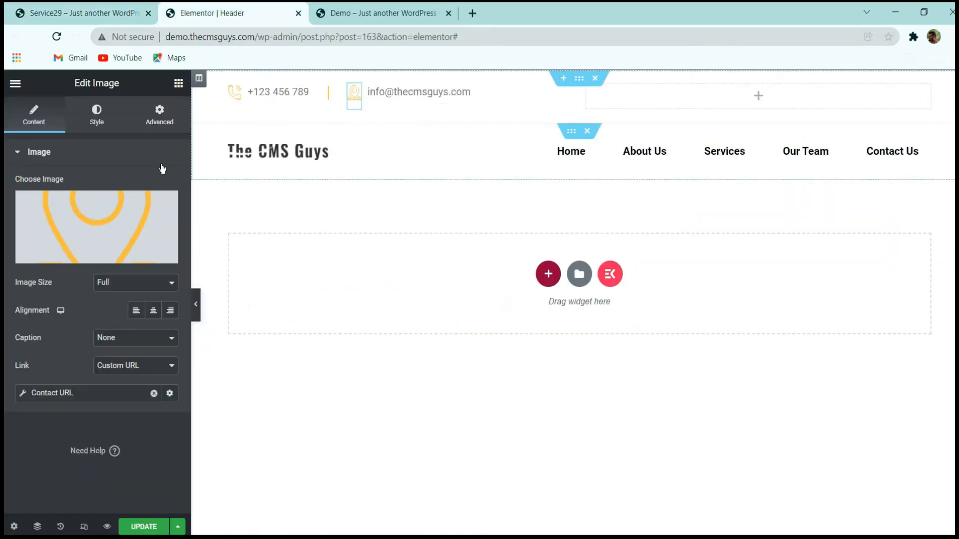
right_click(421, 100)
left_click(453, 159)
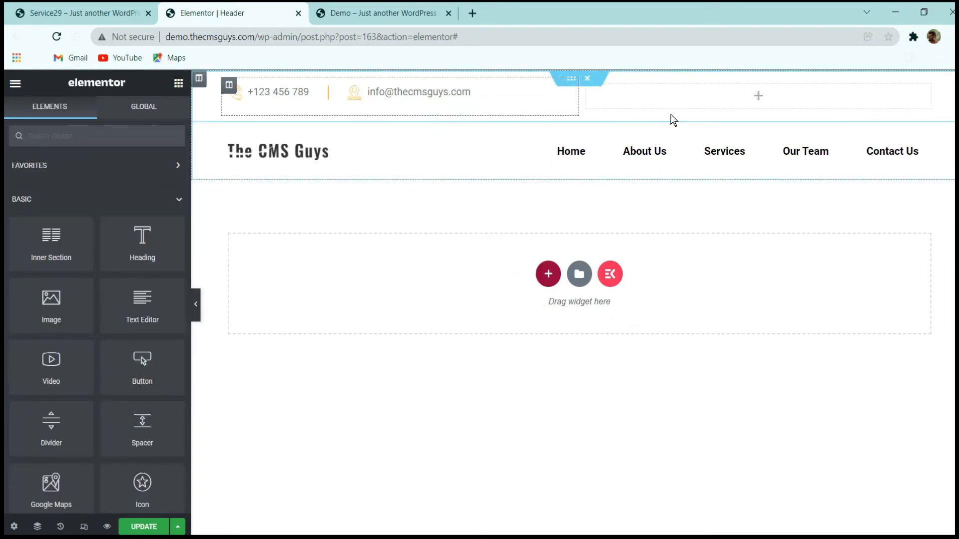
right_click(663, 100)
left_click(702, 204)
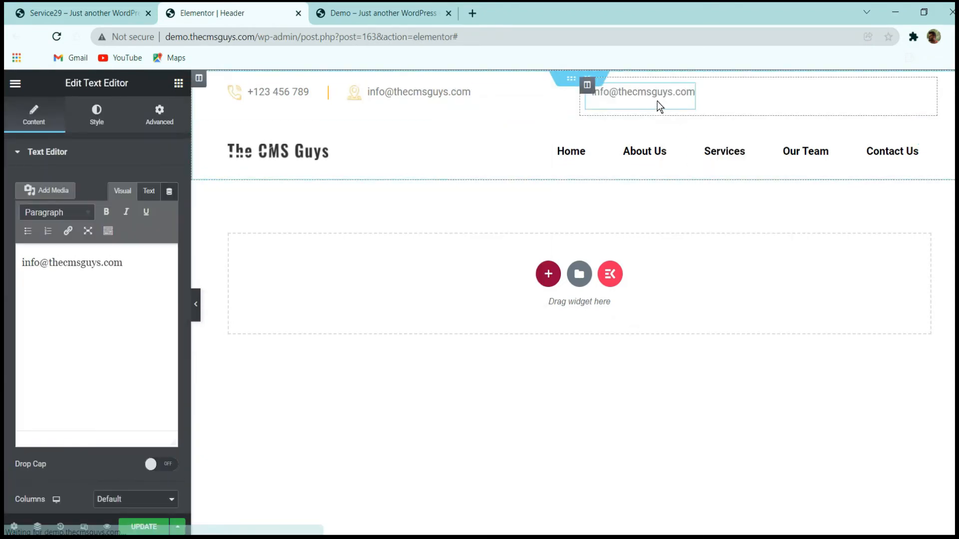
Replace the pasted text in the second column with "Follow Us :".
key("ctrl+a")
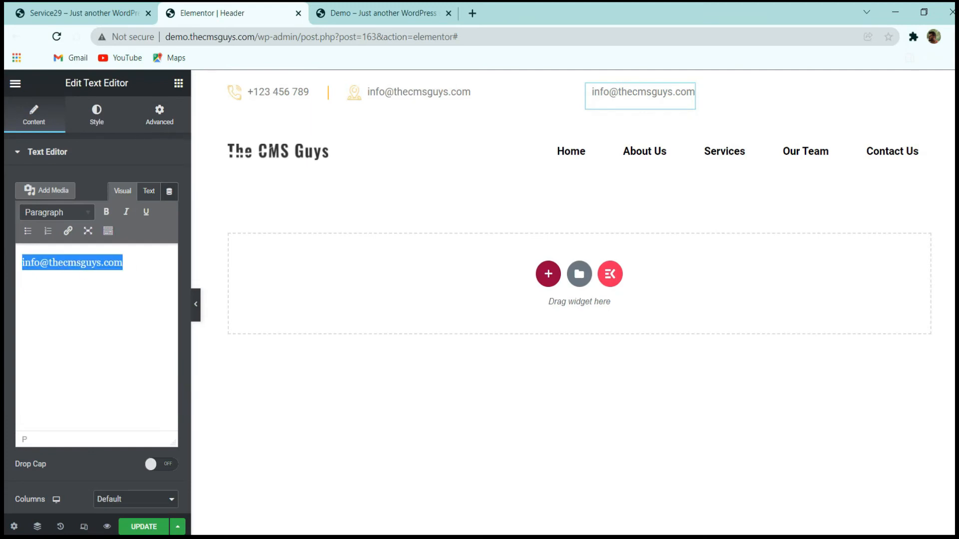
type("Folloe")
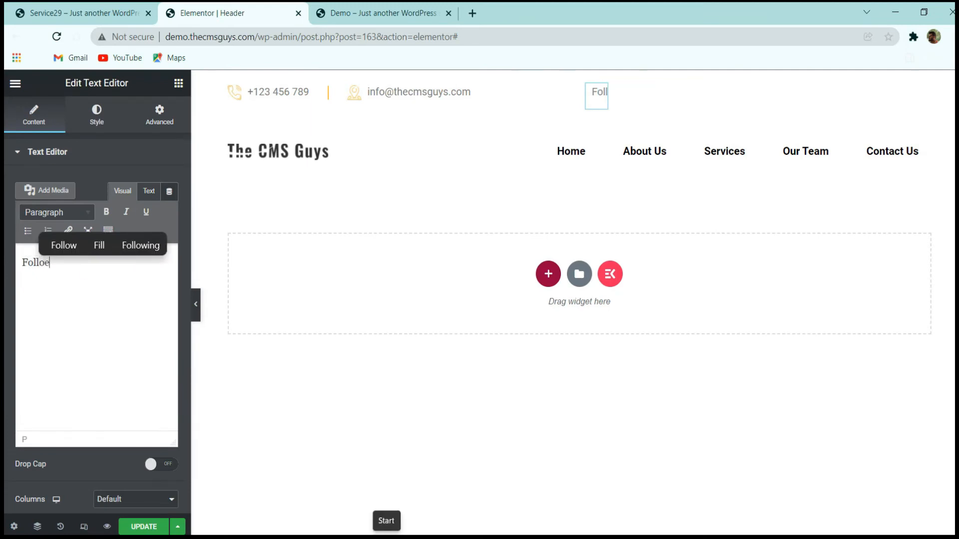
key("BackSpace")
type("w Us")
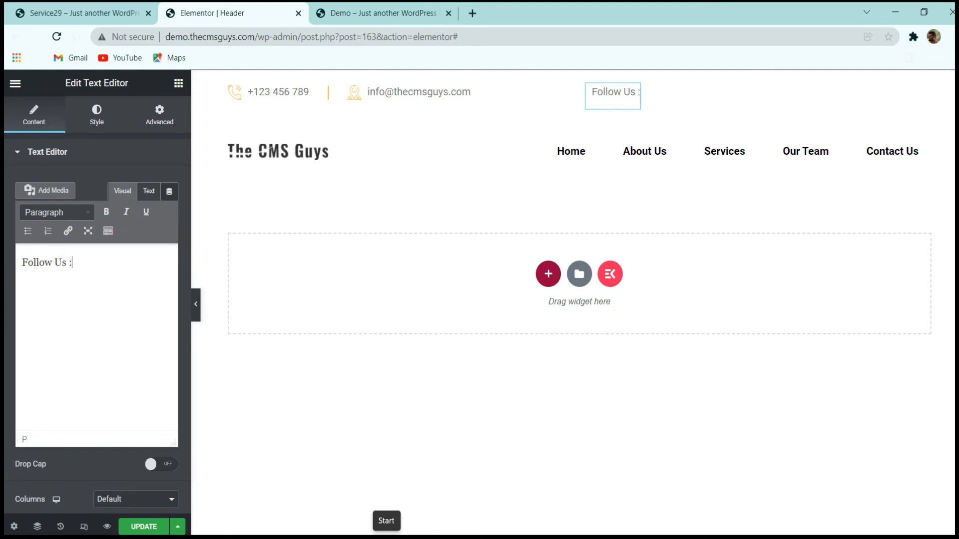
type(" :")
Clear the margins of the "Follow Us :" text and set its alignment to right.
left_click(159, 116)
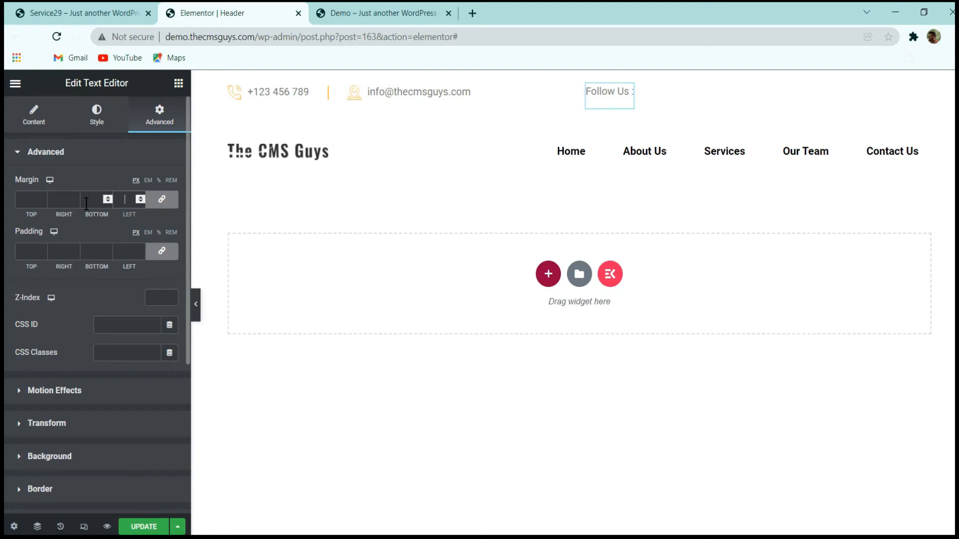
left_click(53, 113)
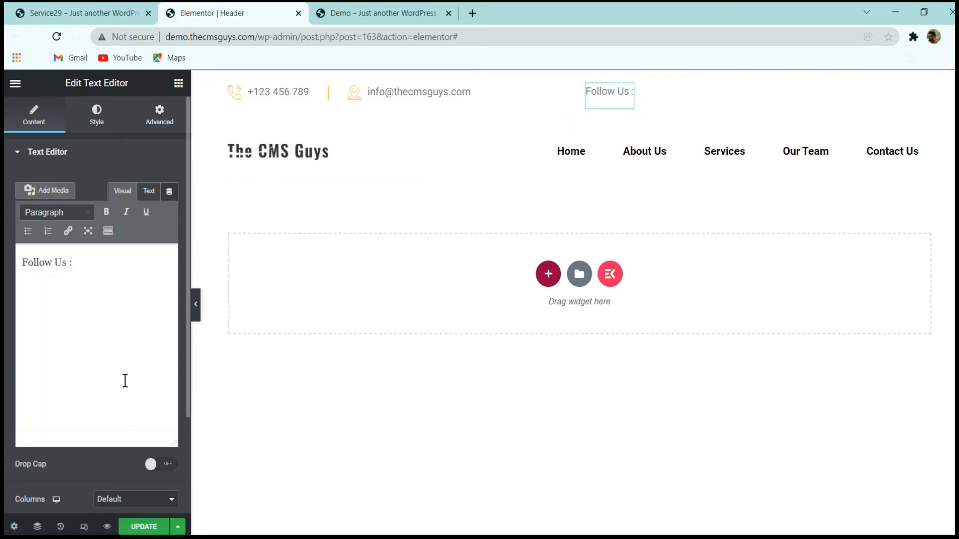
left_click(96, 111)
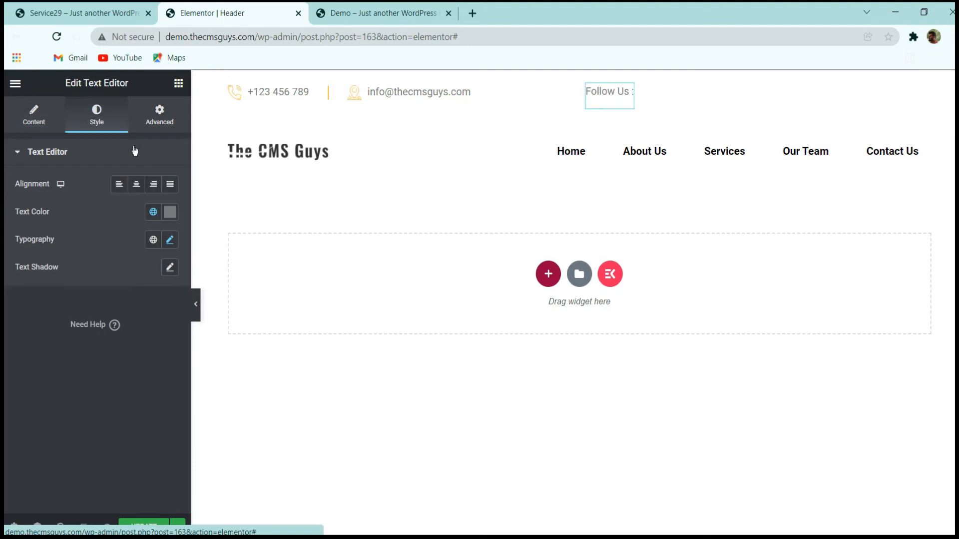
left_click(154, 184)
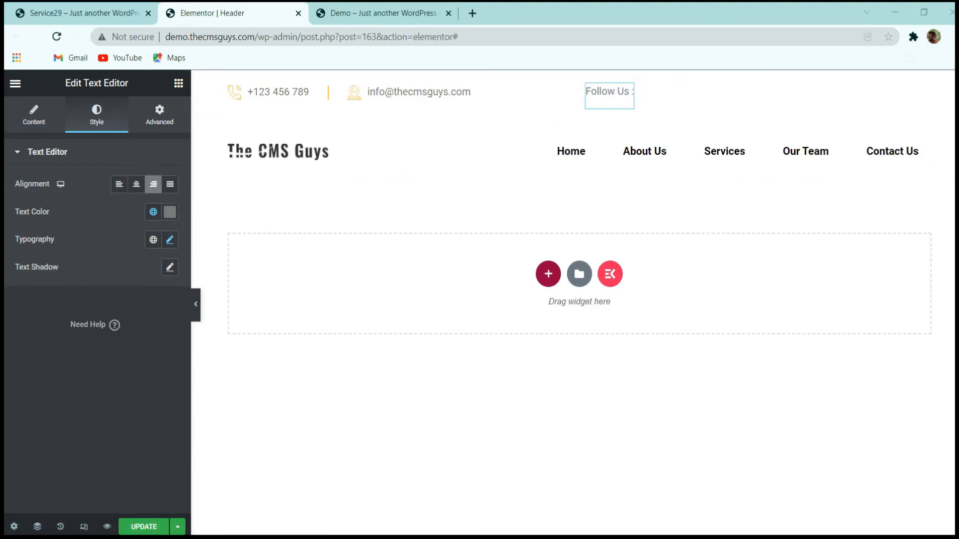
Set the Follow Us column's vertical alignment to Middle and its horizontal alignment to End.
left_click(587, 85)
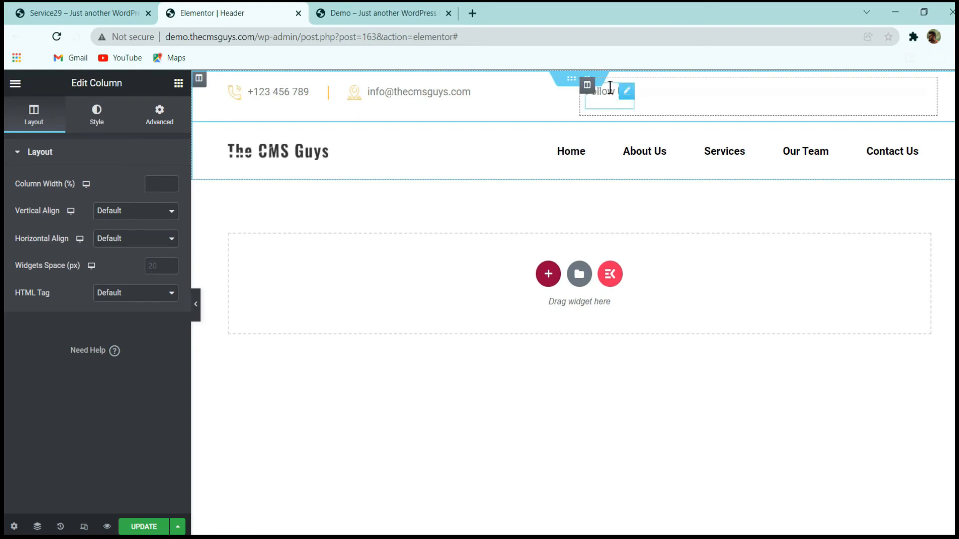
left_click(94, 220)
left_click(123, 243)
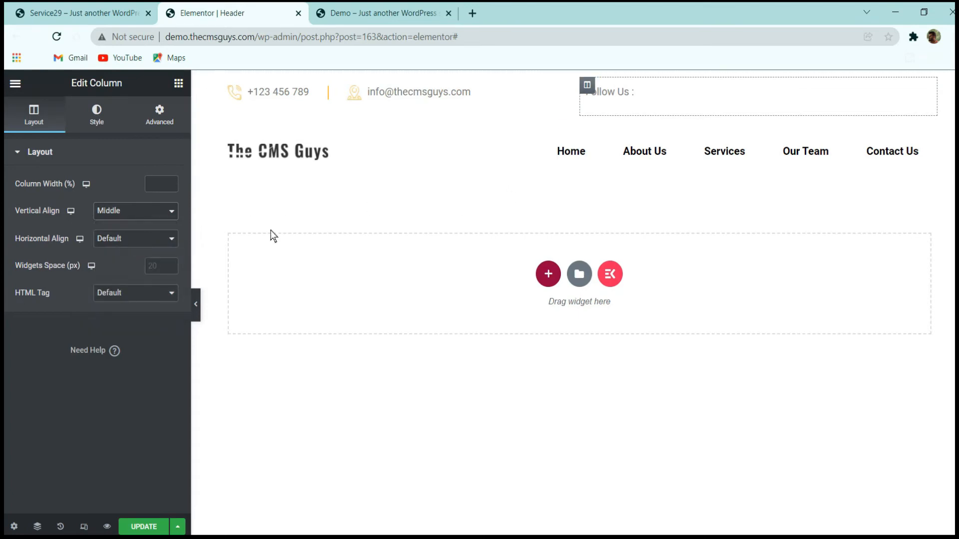
left_click(167, 241)
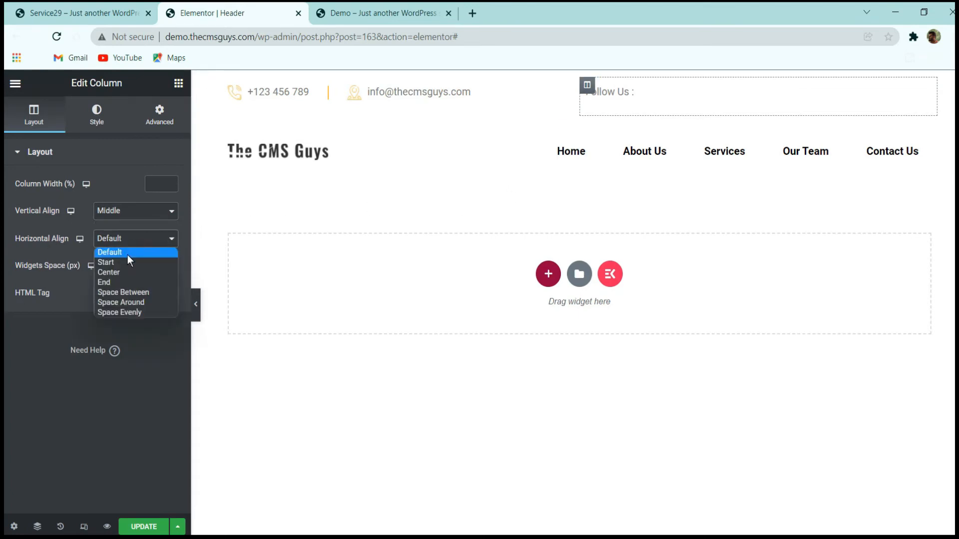
left_click(112, 281)
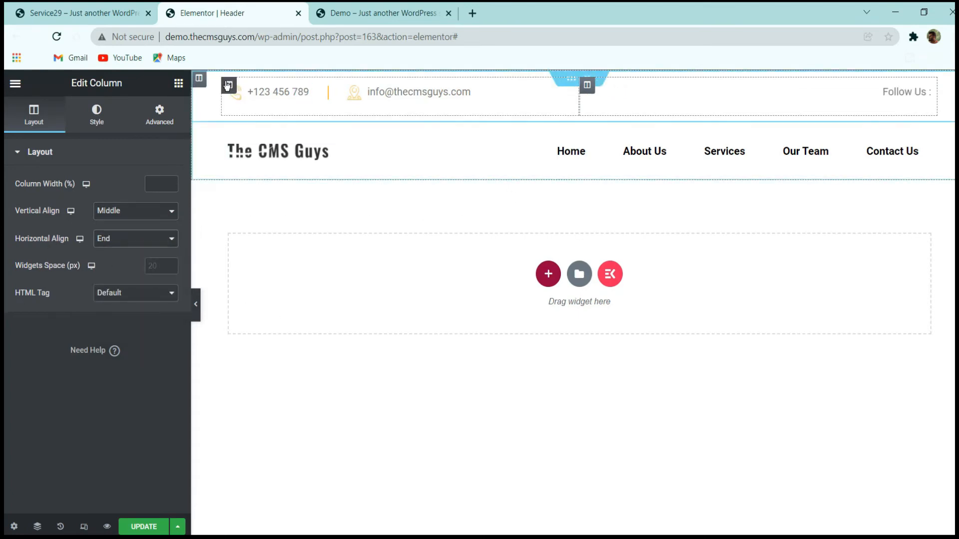
Set the vertical alignment of the column with the phone and e-mail details to Middle.
left_click(229, 85)
left_click(124, 209)
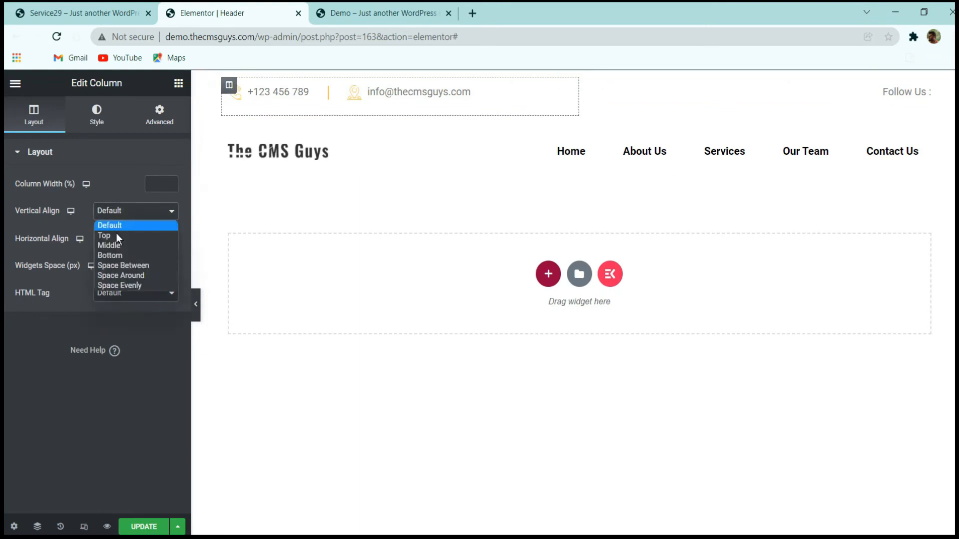
left_click(116, 244)
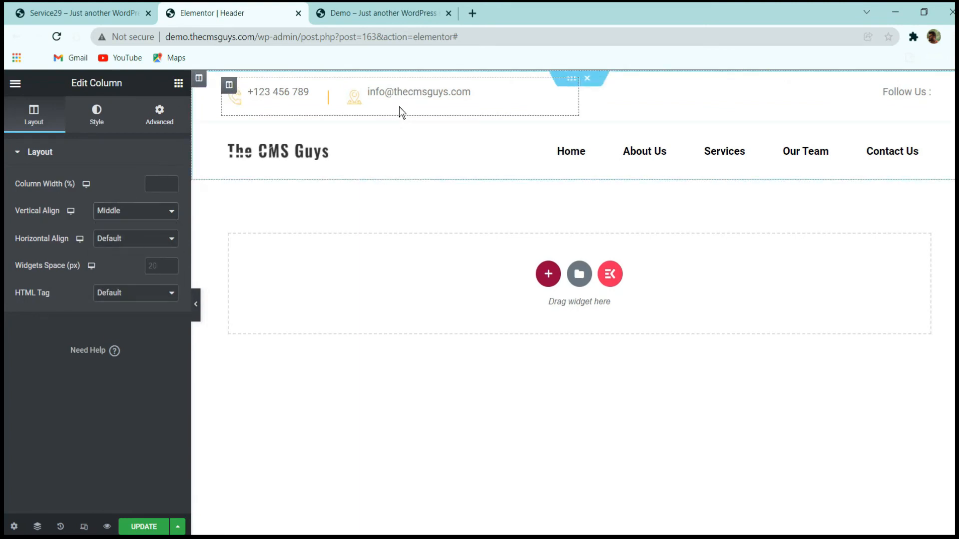
Reduce the e-mail text's typography line height to 0.9 em.
left_click(460, 95)
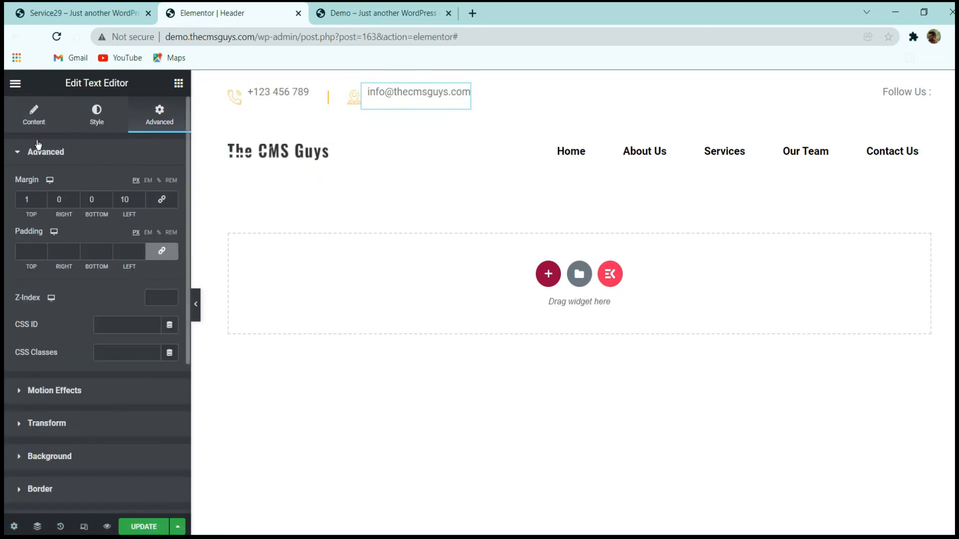
left_click(43, 198)
left_click(43, 197)
left_click(43, 197)
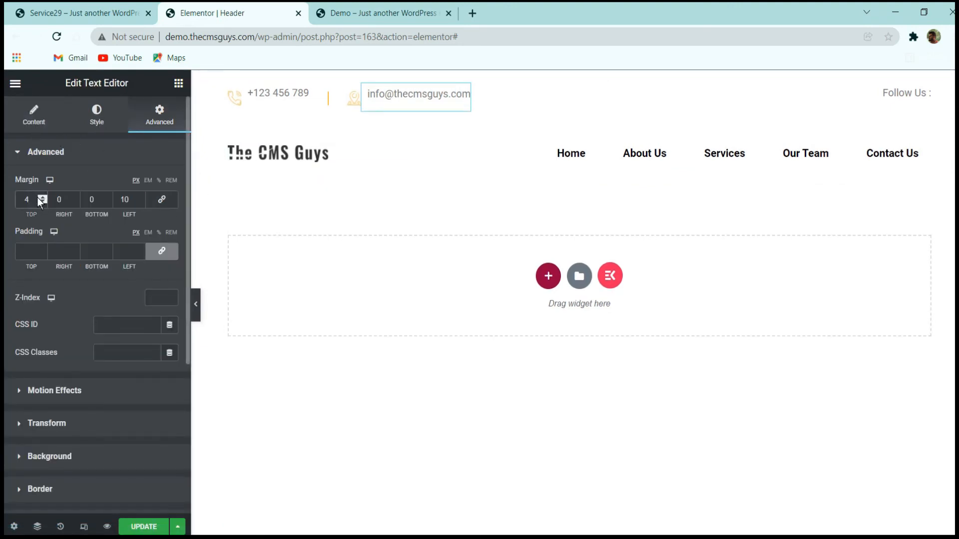
left_click(96, 120)
left_click(170, 239)
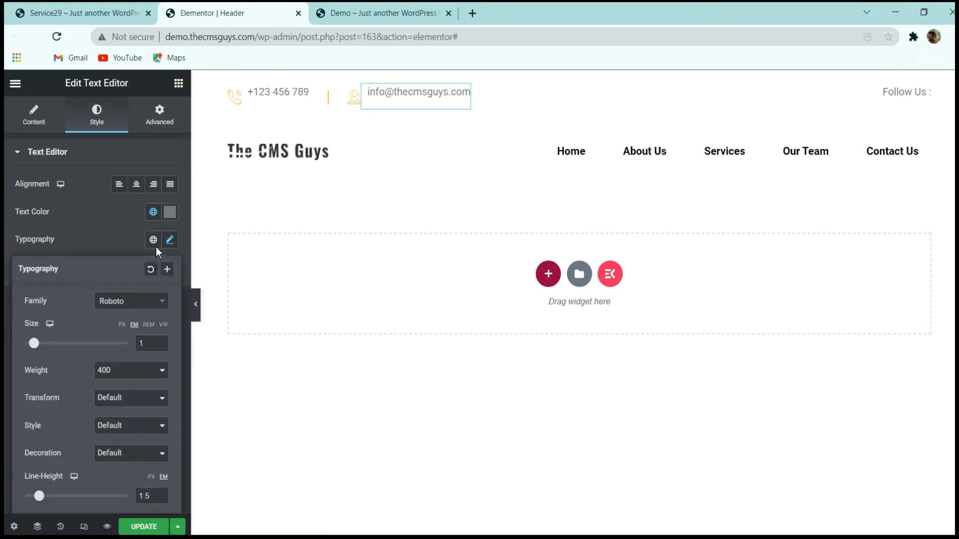
left_click(162, 498)
left_click(163, 498)
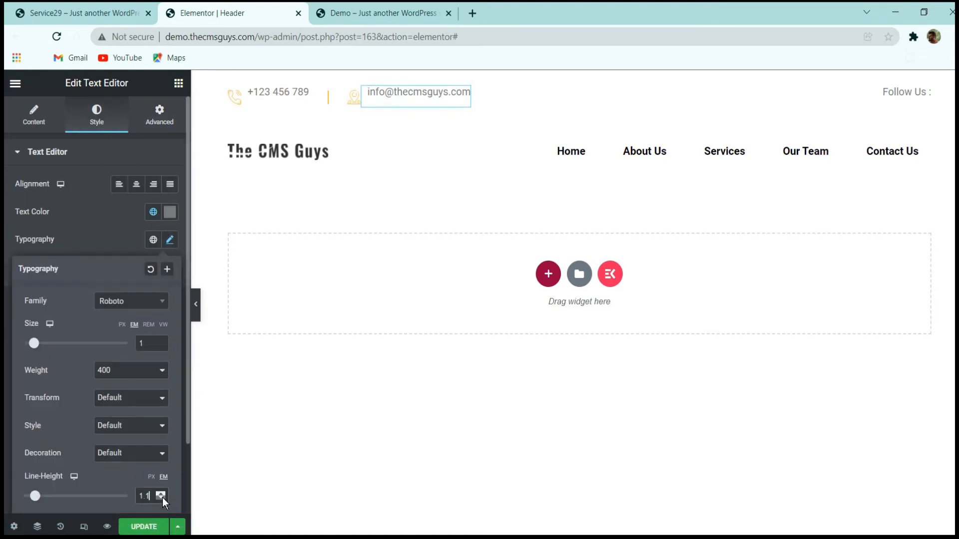
left_click(163, 497)
left_click(163, 497)
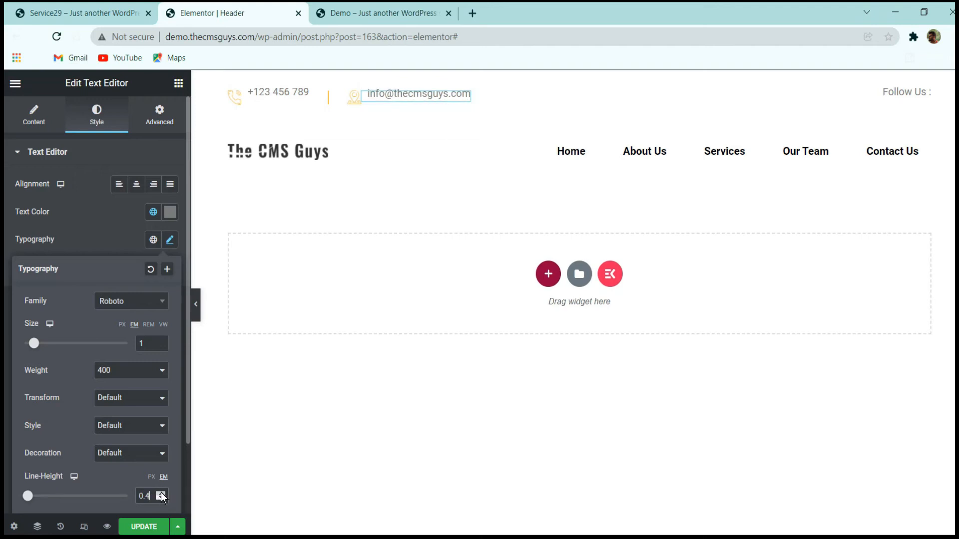
left_click(161, 494)
left_click(160, 494)
left_click(161, 494)
left_click(160, 493)
left_click(161, 494)
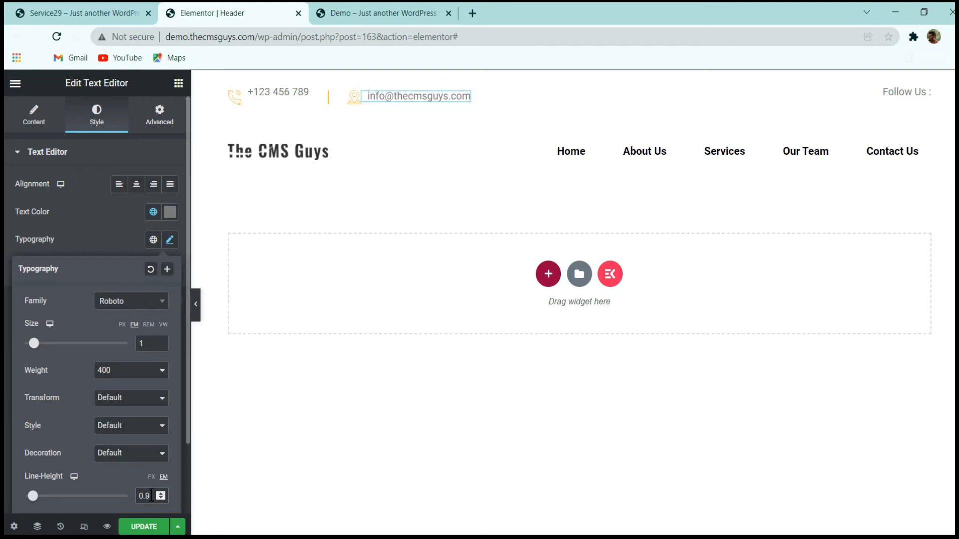
Try line heights of 0.2 em and 0.7 em on the e-mail text and return it to 0.9 em.
type("0")
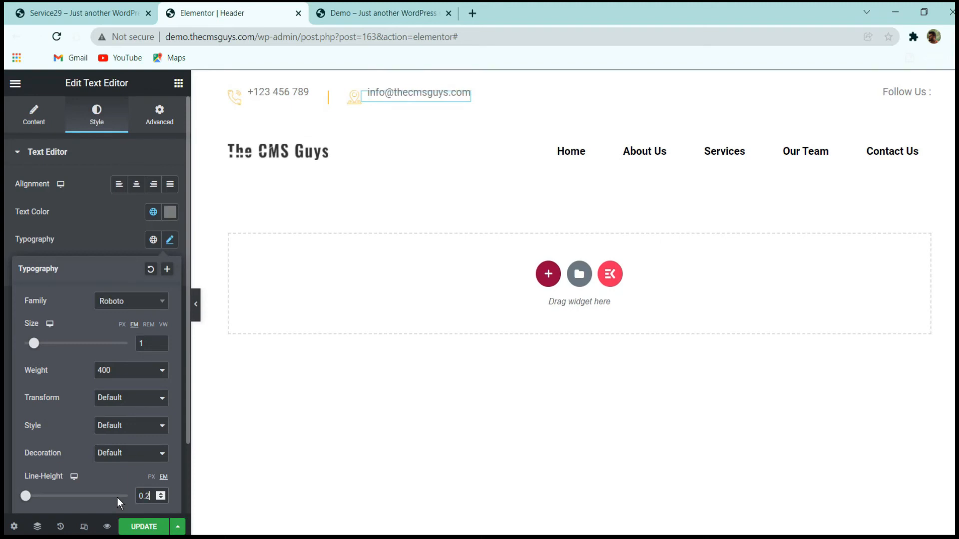
key("BackSpace")
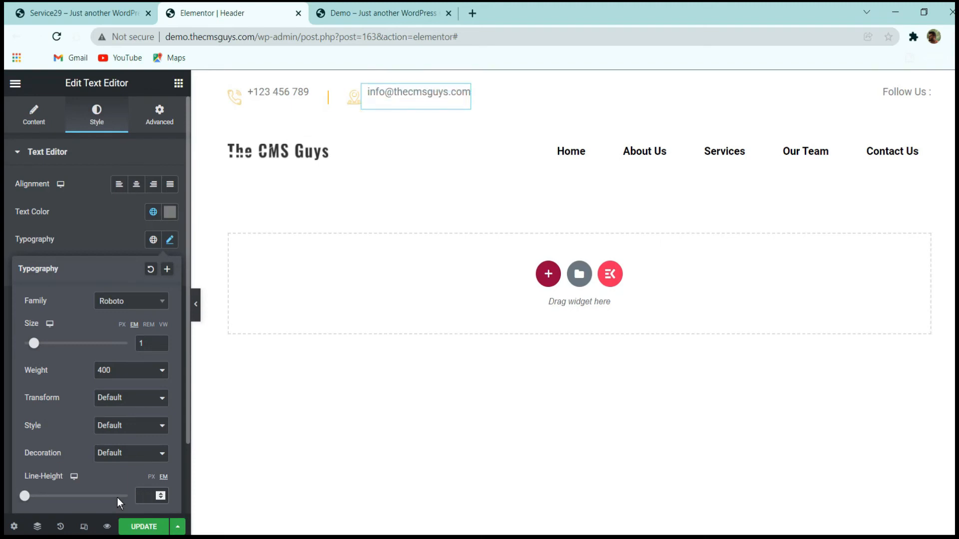
type("1")
key("BackSpace")
type("0.7")
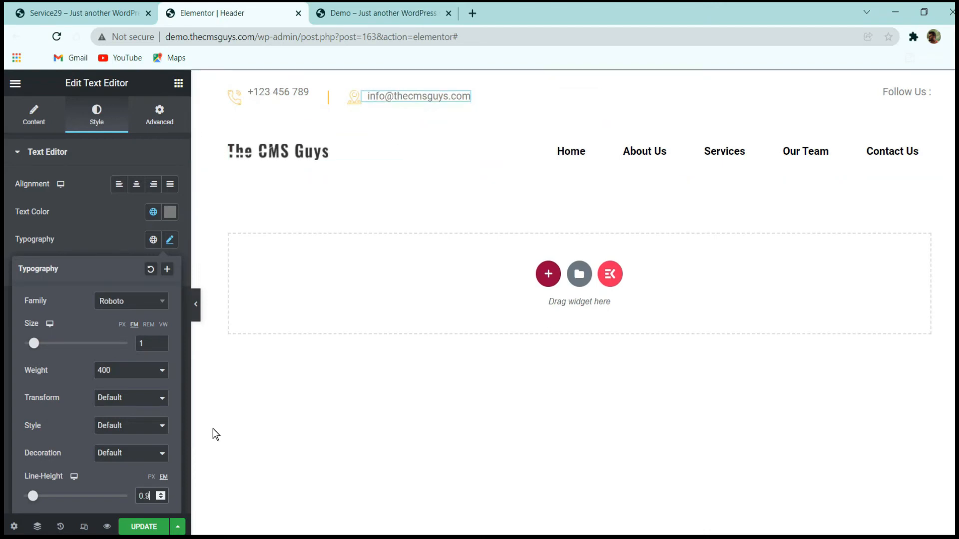
key("BackSpace")
type("9")
Copy the e-mail text's style and paste it onto the phone number text.
right_click(397, 96)
left_click(293, 110)
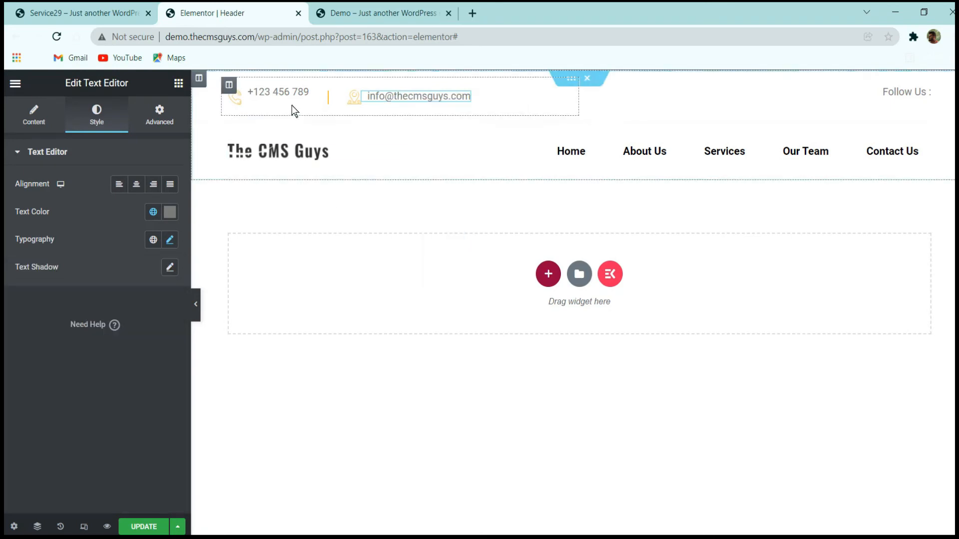
right_click(292, 94)
left_click(317, 186)
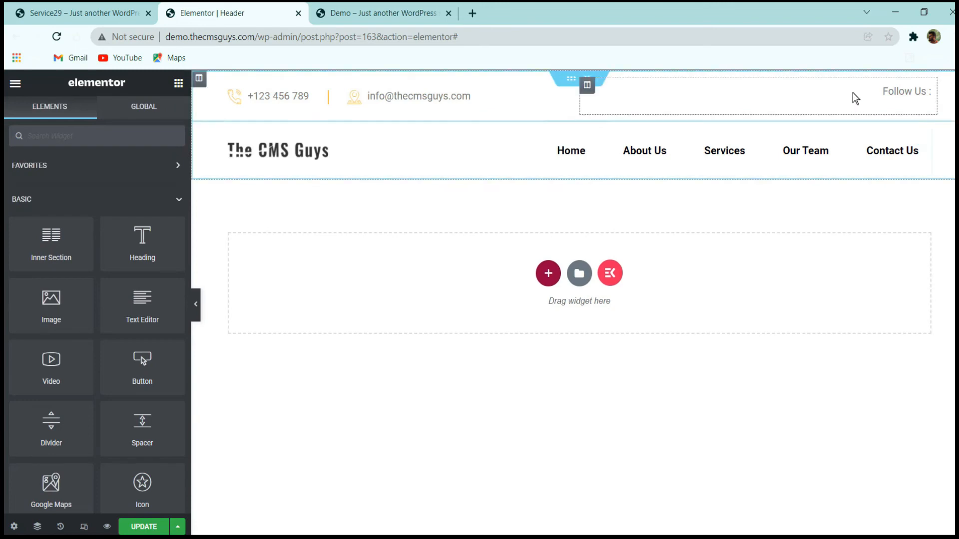
Check the reference site's social links and add a Social Icons widget below the "Follow Us :" text.
left_click(928, 101)
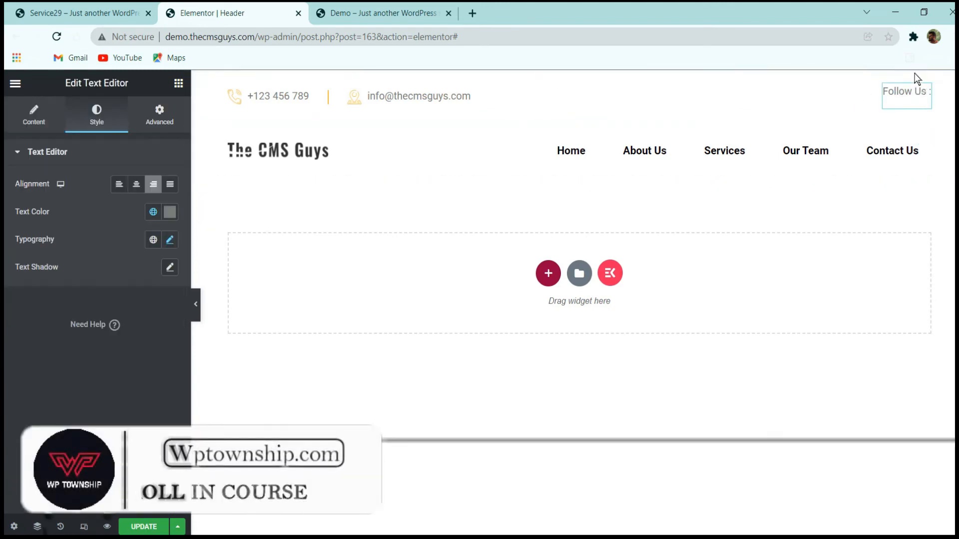
left_click(83, 13)
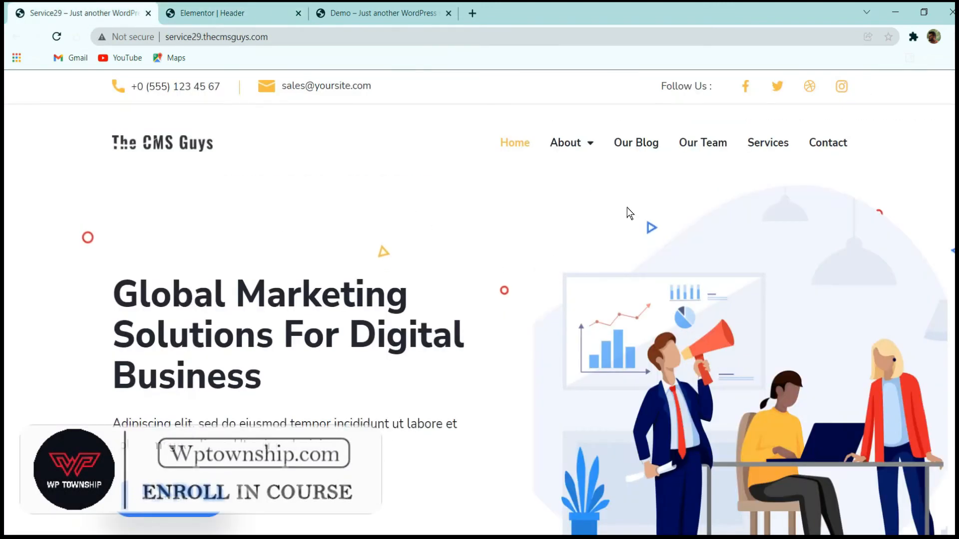
left_click(224, 13)
left_click(177, 84)
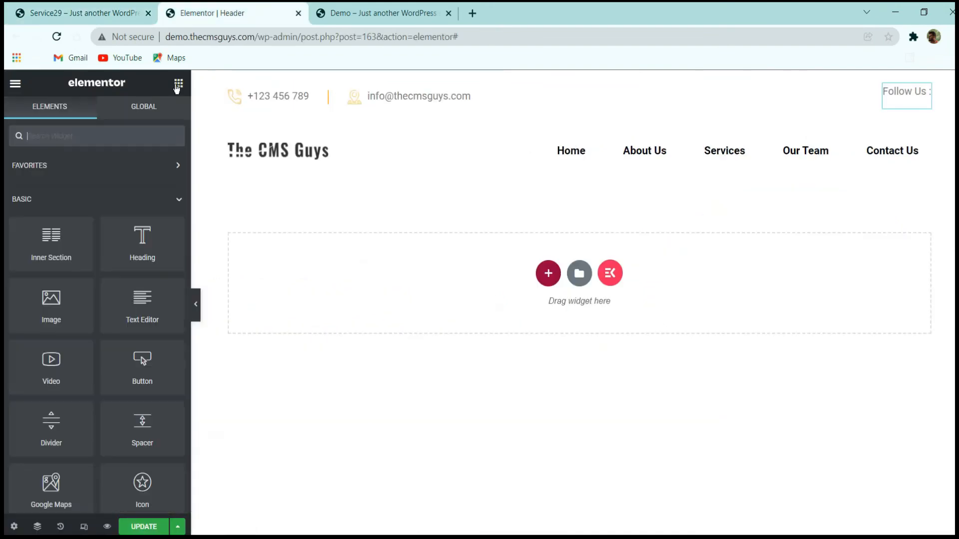
type("socia")
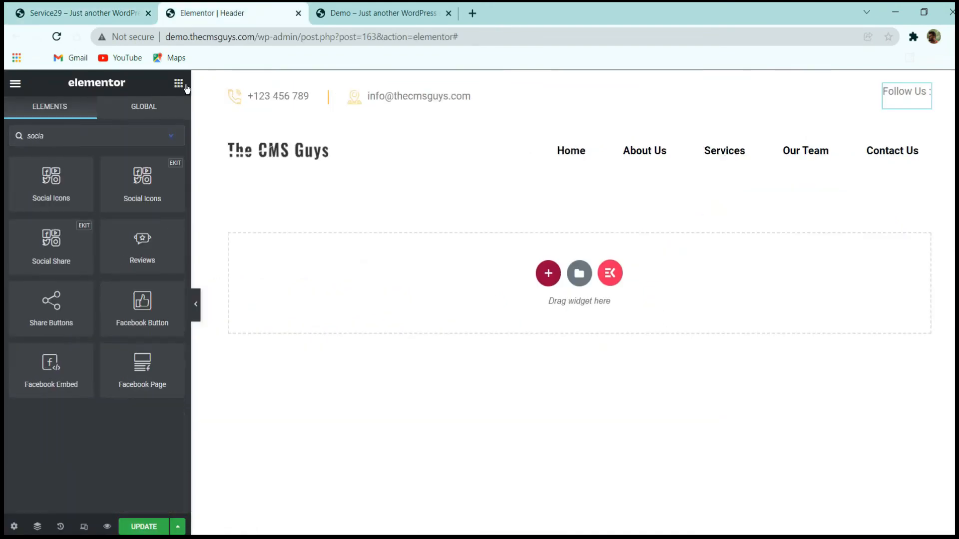
left_click_drag(64, 179, 911, 106)
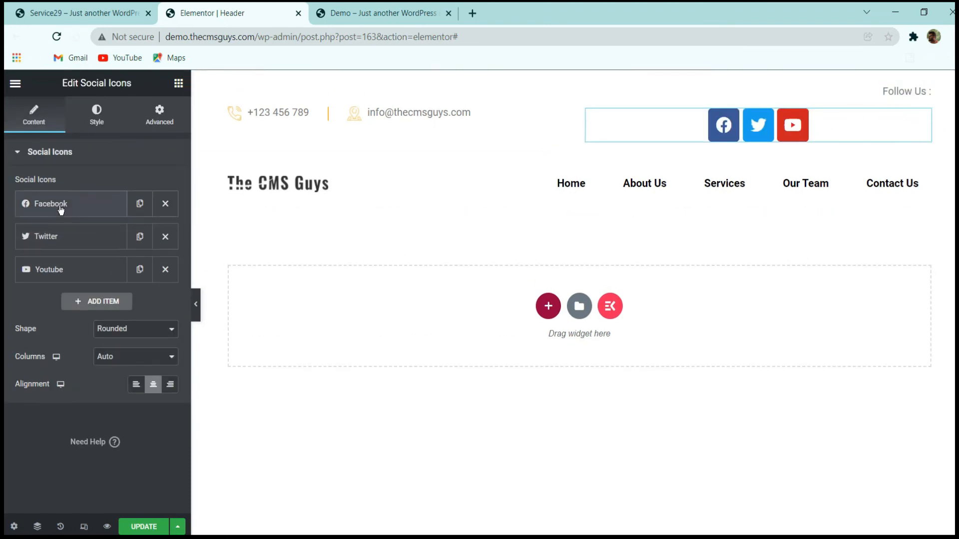
Keep the social icons' Rounded shape, check the Facebook item's settings, and align the icons right.
left_click(135, 329)
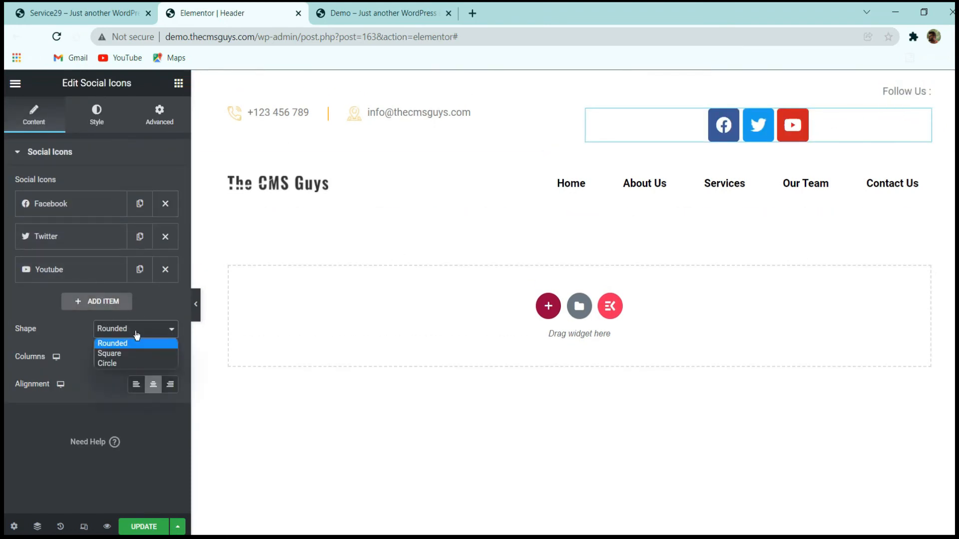
left_click(131, 344)
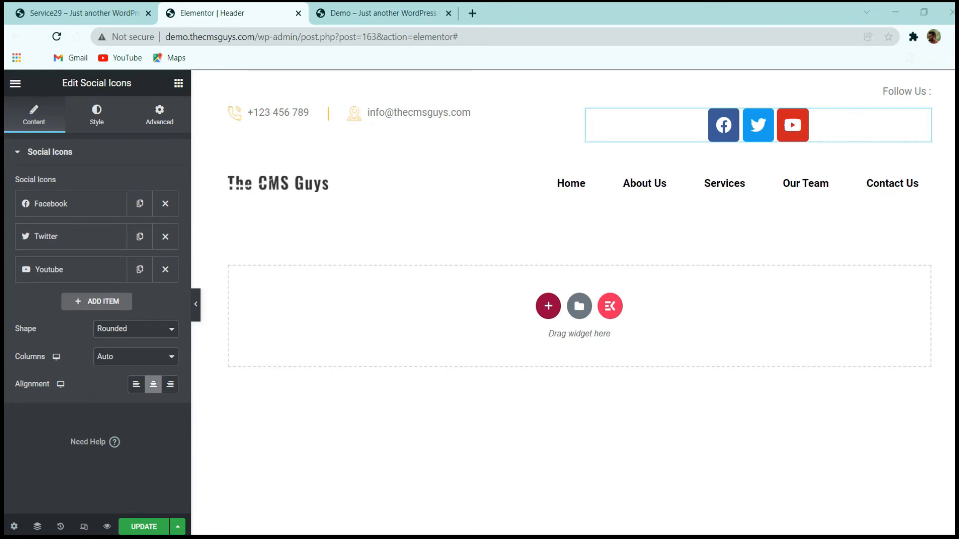
left_click(98, 212)
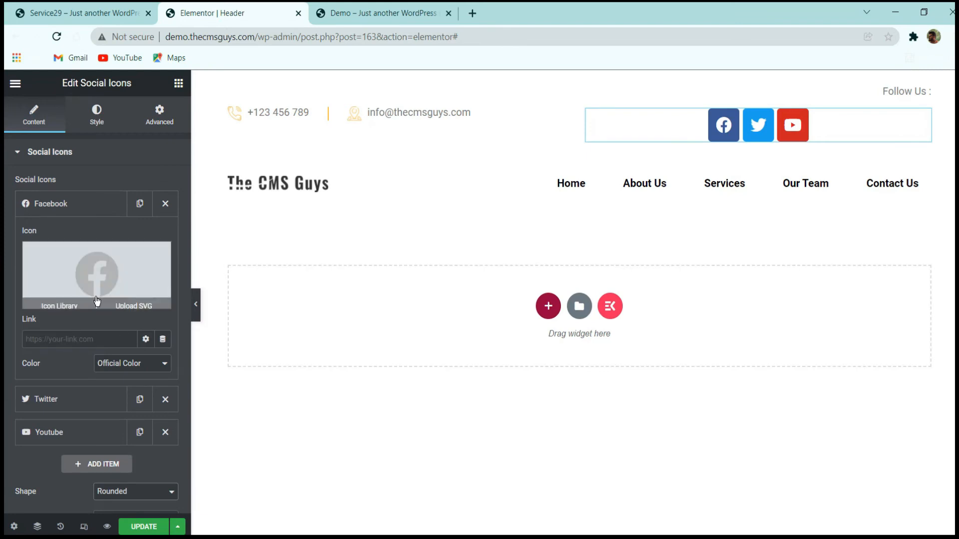
left_click(73, 203)
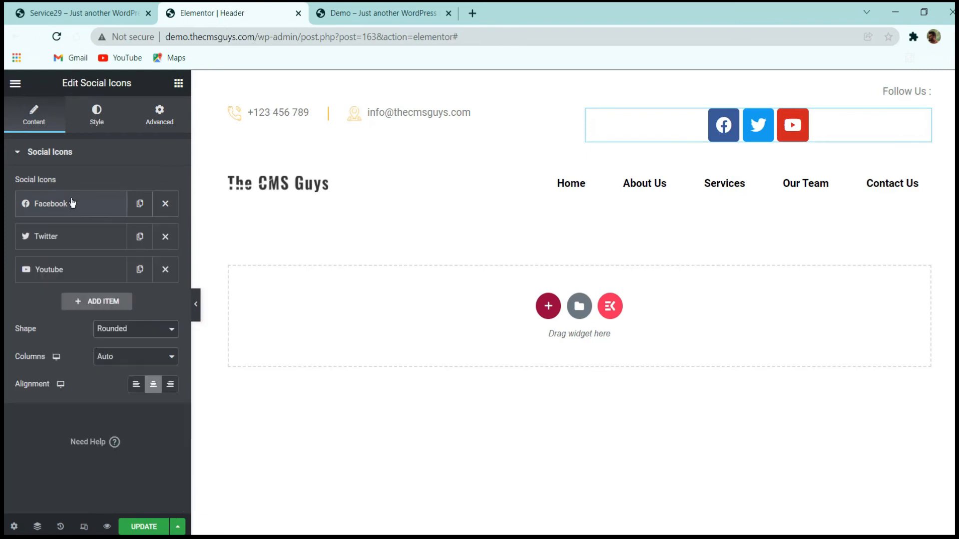
left_click(96, 115)
left_click(45, 116)
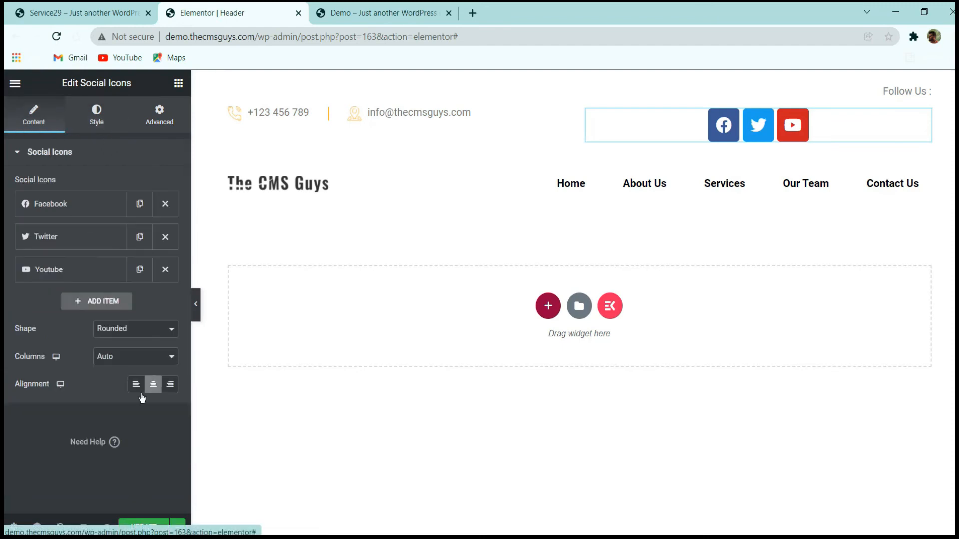
left_click(167, 391)
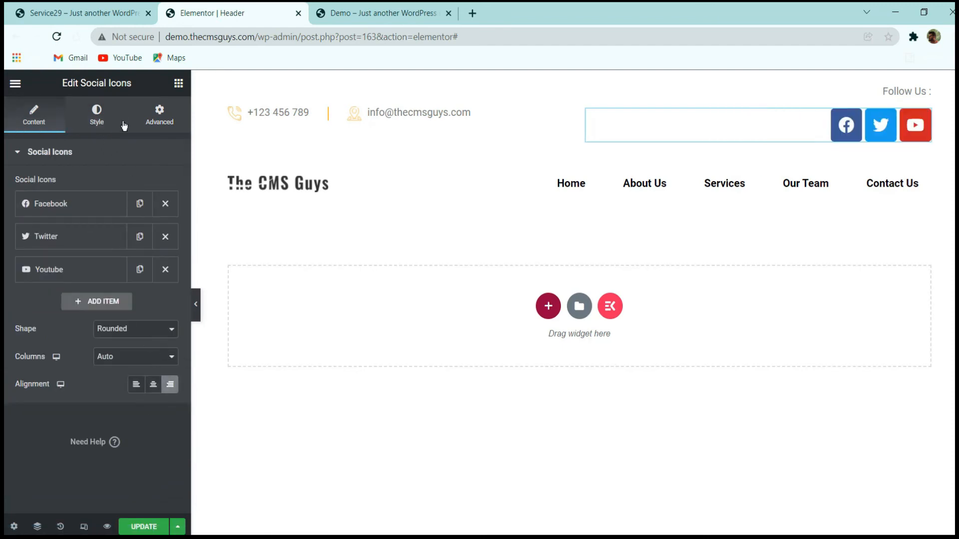
Switch the social icons to custom colors and make their primary color fully transparent (#02010100).
left_click(100, 114)
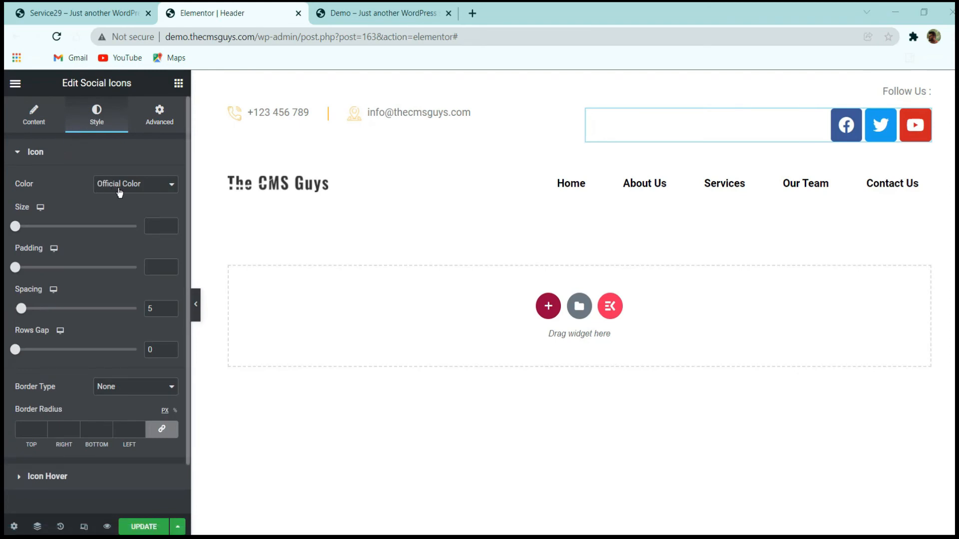
left_click(119, 192)
left_click(124, 205)
left_click(173, 216)
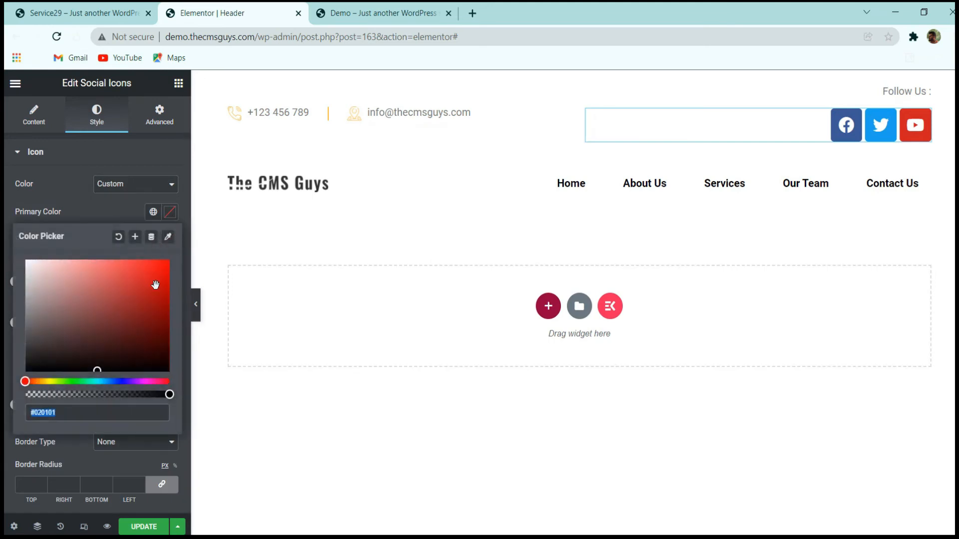
left_click_drag(168, 395, 109, 394)
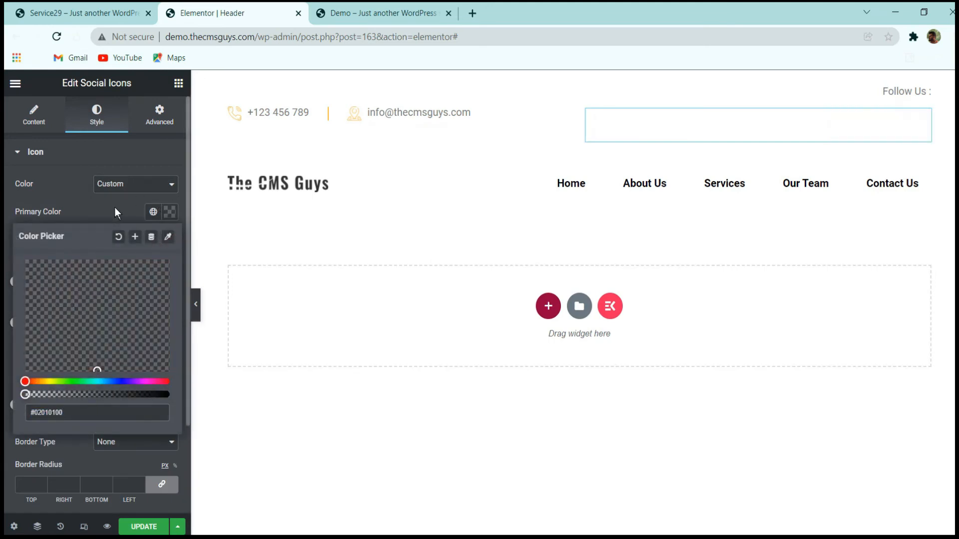
left_click(169, 211)
Set the social icons' secondary color to yellow #FFEF00.
left_click(170, 239)
left_click(164, 288)
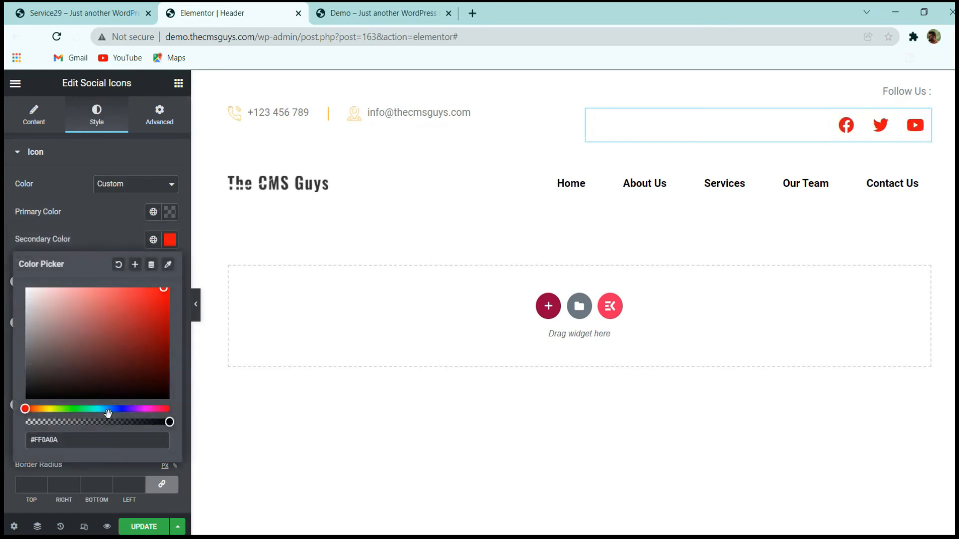
left_click(48, 409)
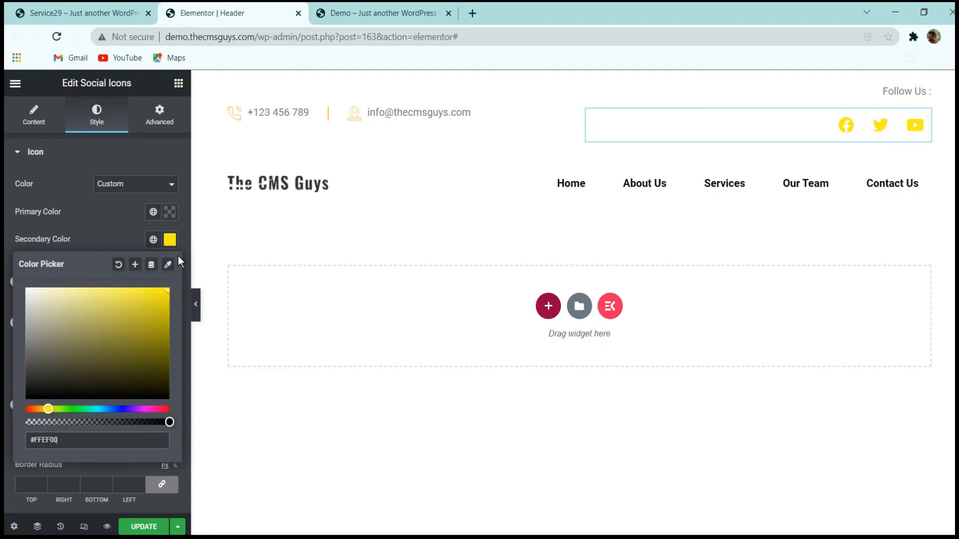
Shift the social icons' secondary color from yellow to amber and set the icon size to 18.
left_click_drag(44, 409, 44, 410)
left_click(97, 232)
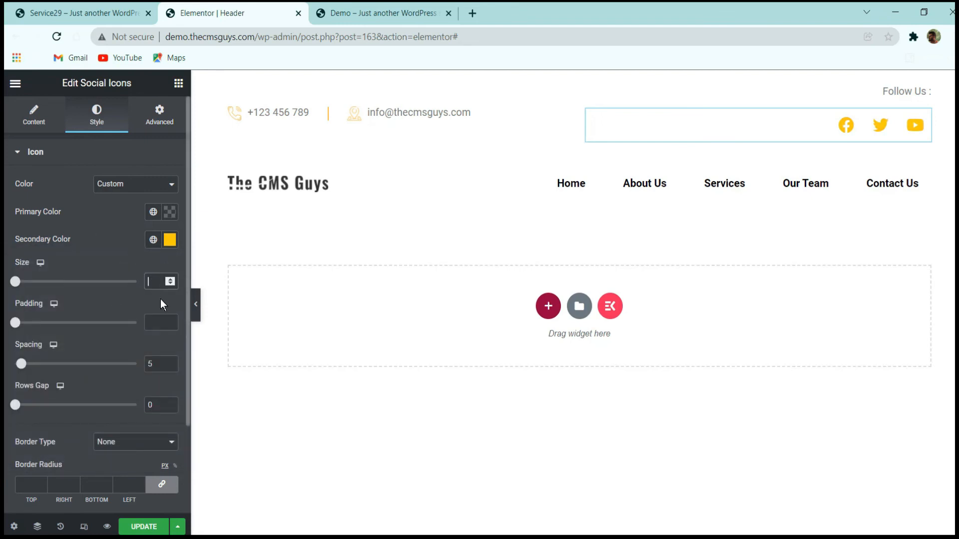
type("18")
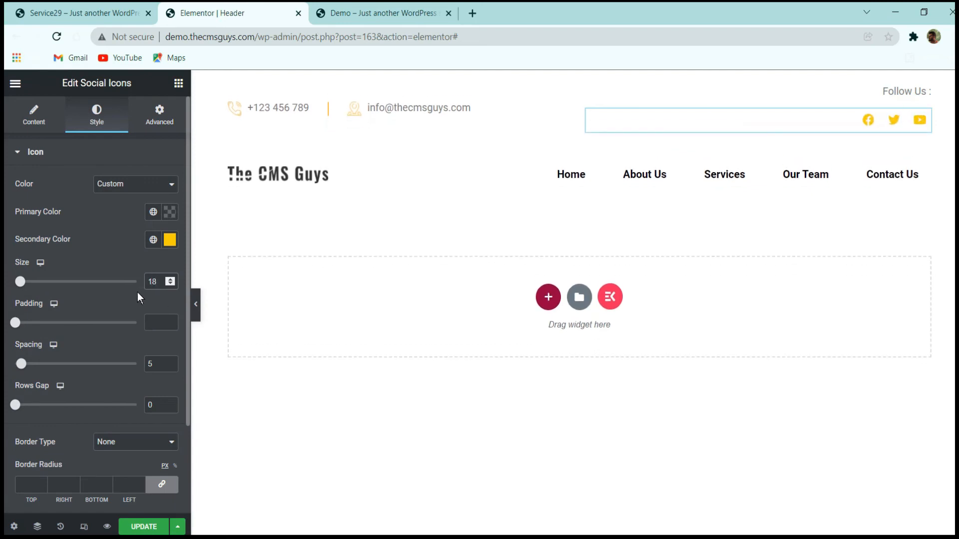
Set the social icons' padding to 0 and their spacing to 33.
left_click(158, 315)
type("0")
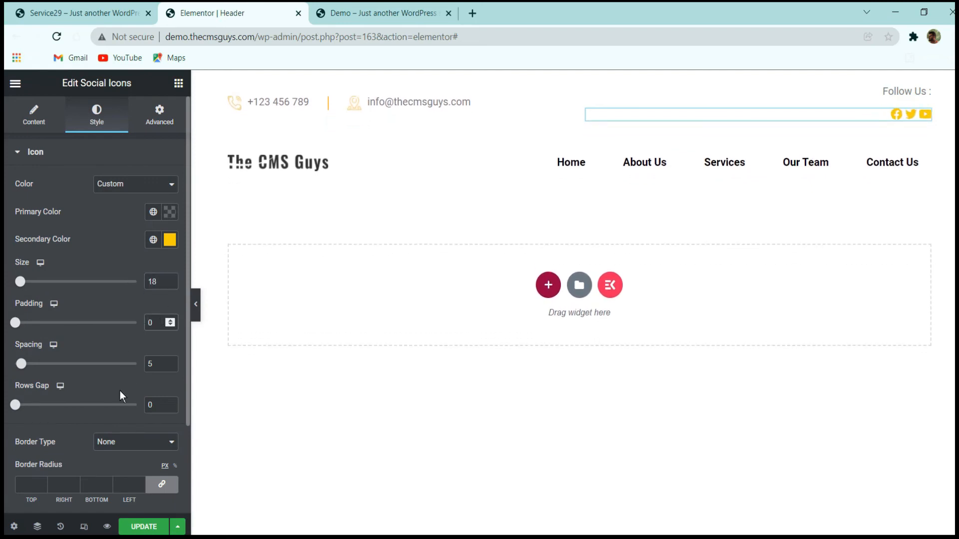
double_click(154, 369)
type("33")
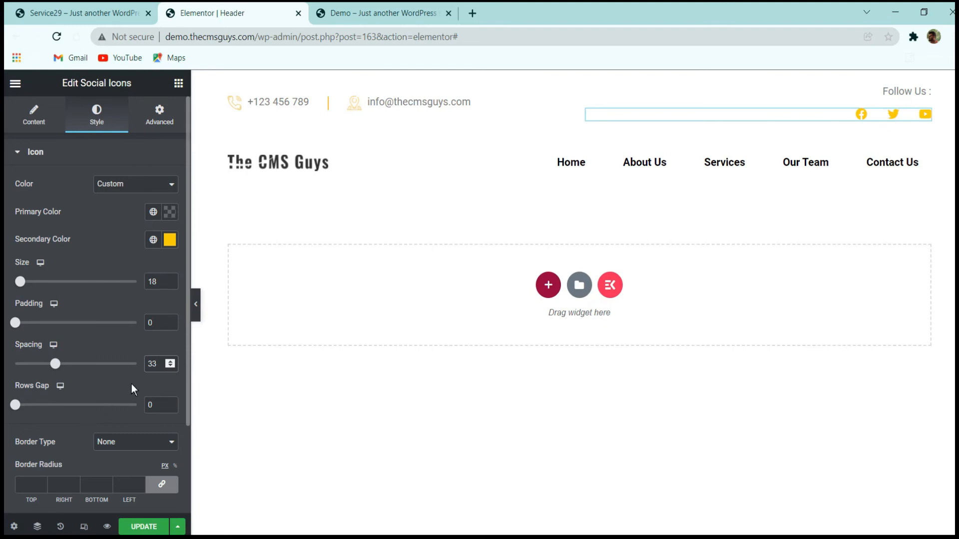
scroll(131, 385, "down", 2)
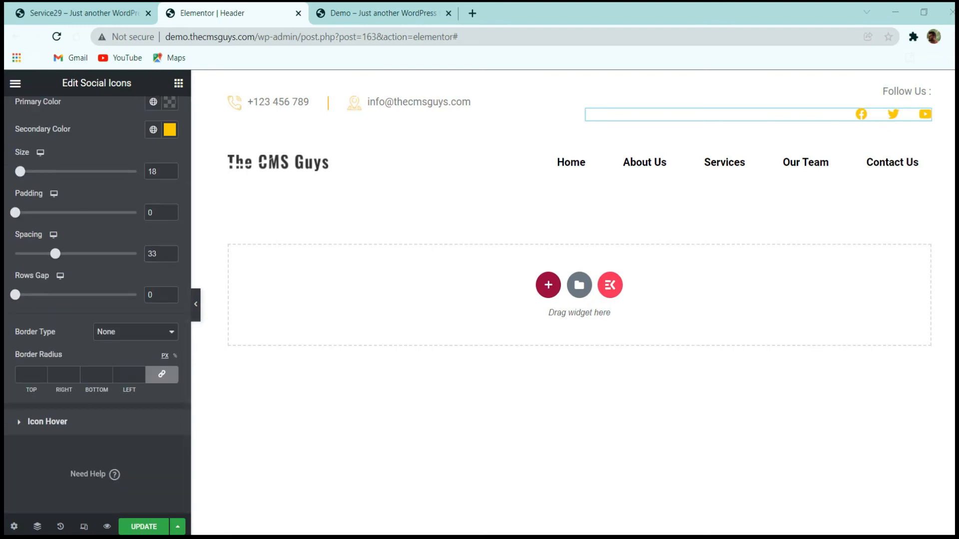
Set the Social Icons widget's positioning width to Inline (auto) so it sits beside the "Follow Us :" text.
scroll(109, 242, "up", 3)
left_click(150, 112)
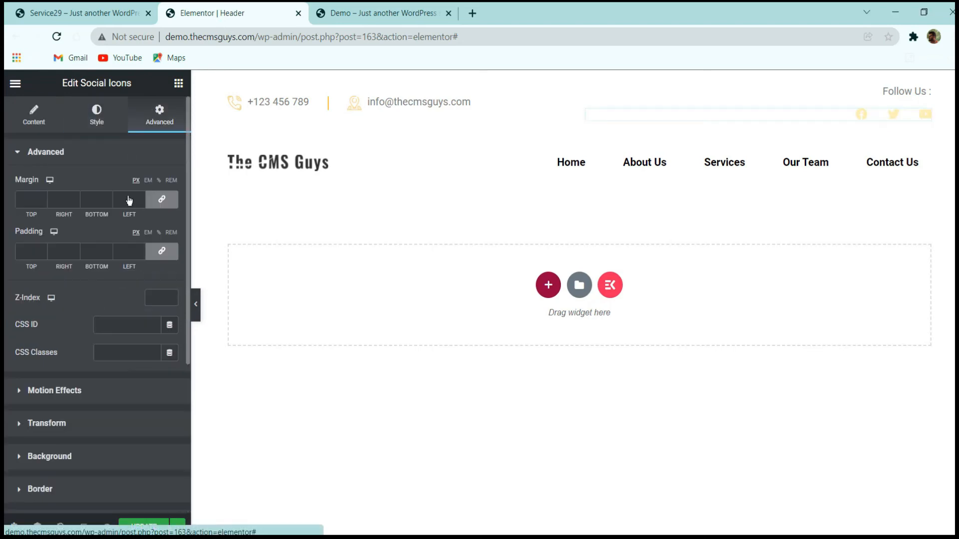
scroll(100, 300, "down", 5)
left_click(75, 323)
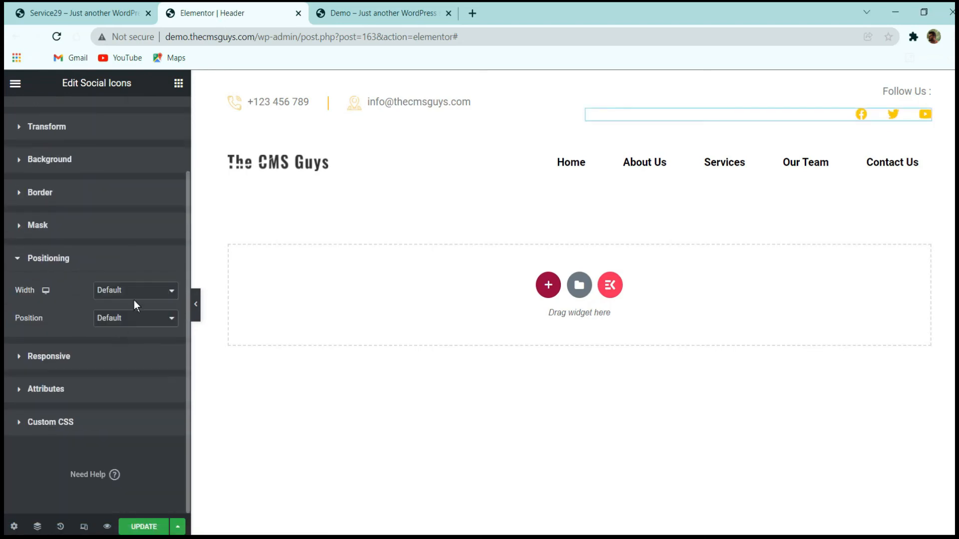
left_click(134, 297)
left_click(133, 322)
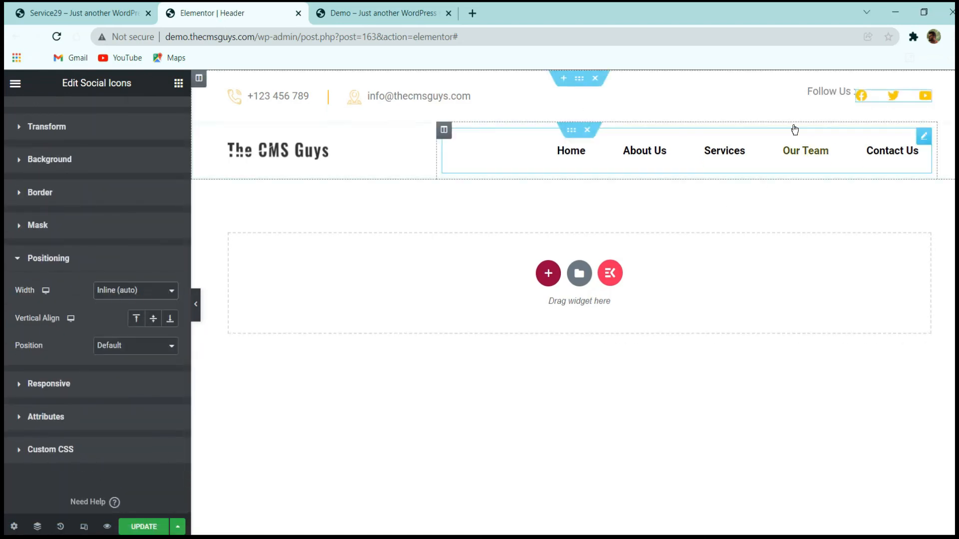
Set the line height of the "Follow Us :" text to 0.9 em in its typography settings.
left_click(844, 92)
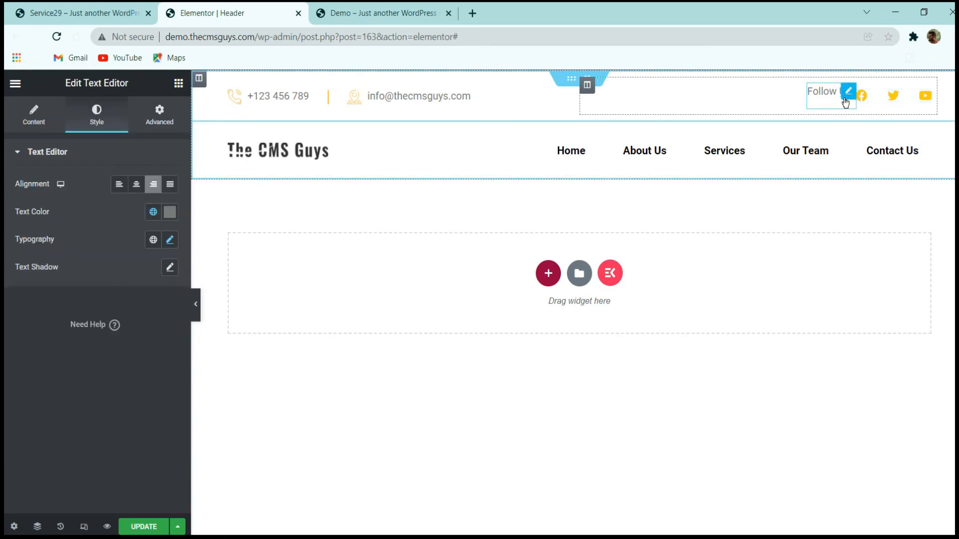
left_click(879, 97)
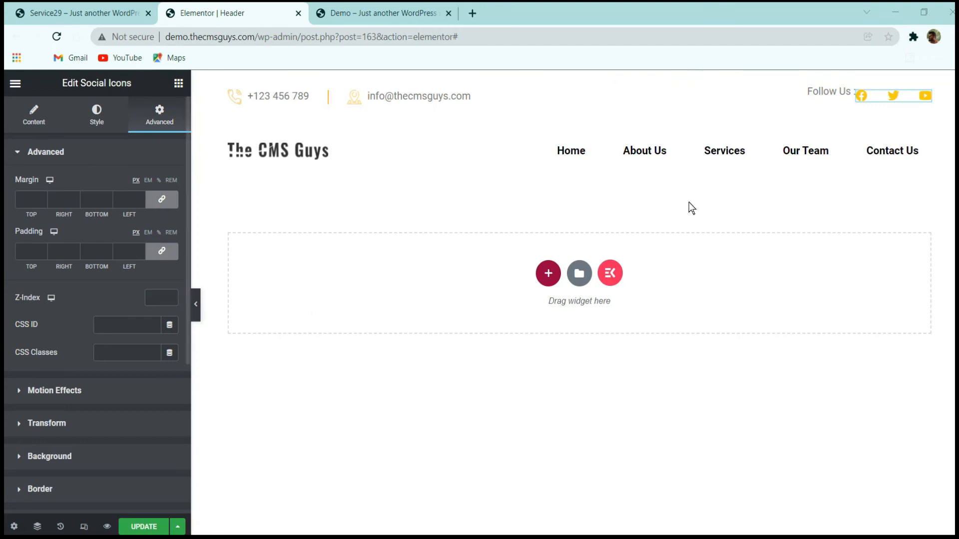
left_click(847, 93)
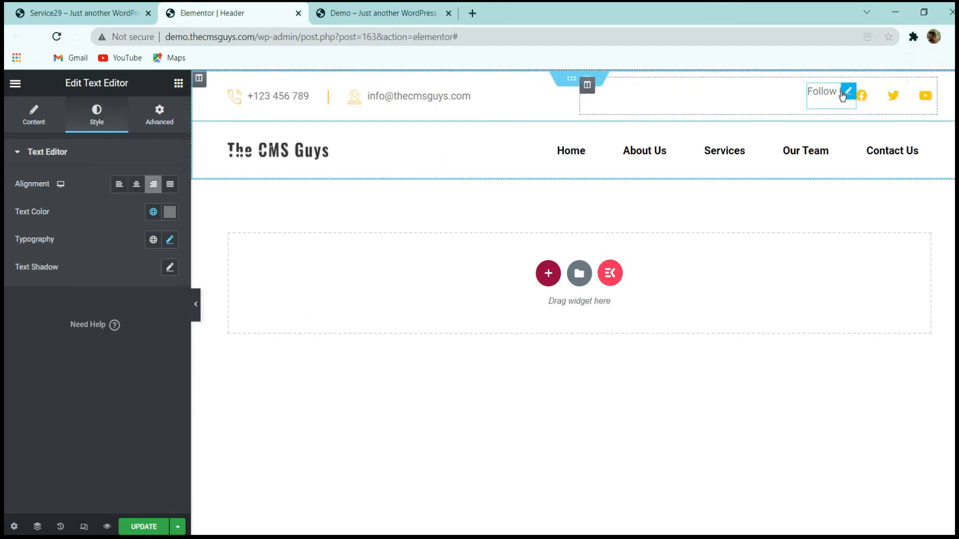
left_click(170, 240)
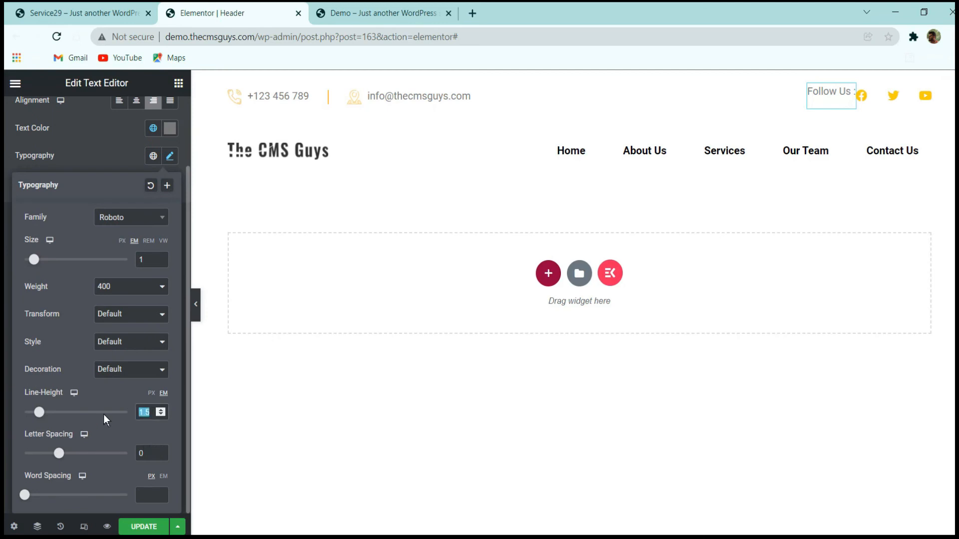
type("0.9")
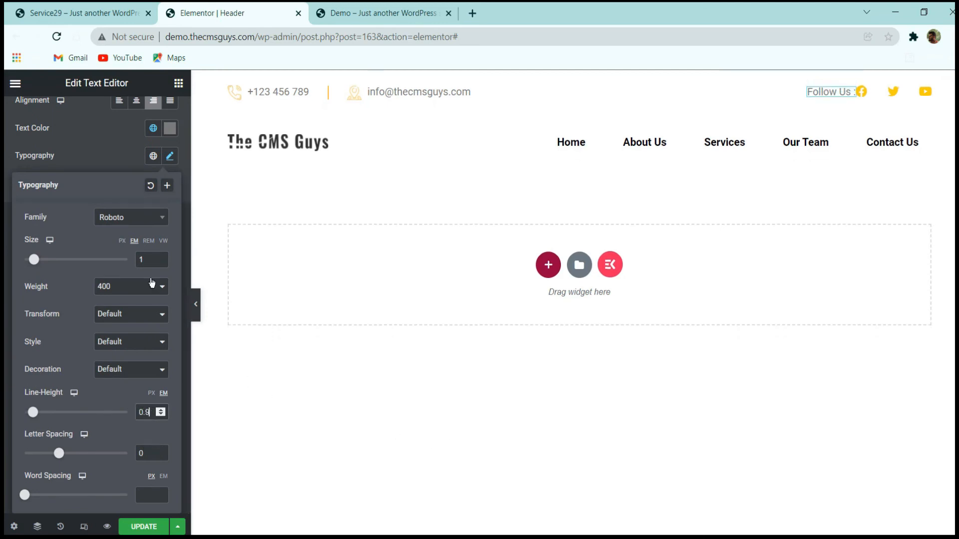
left_click(119, 162)
Give the "Follow Us :" text a right margin of 30 px, keeping the other margins at 0.
left_click(160, 115)
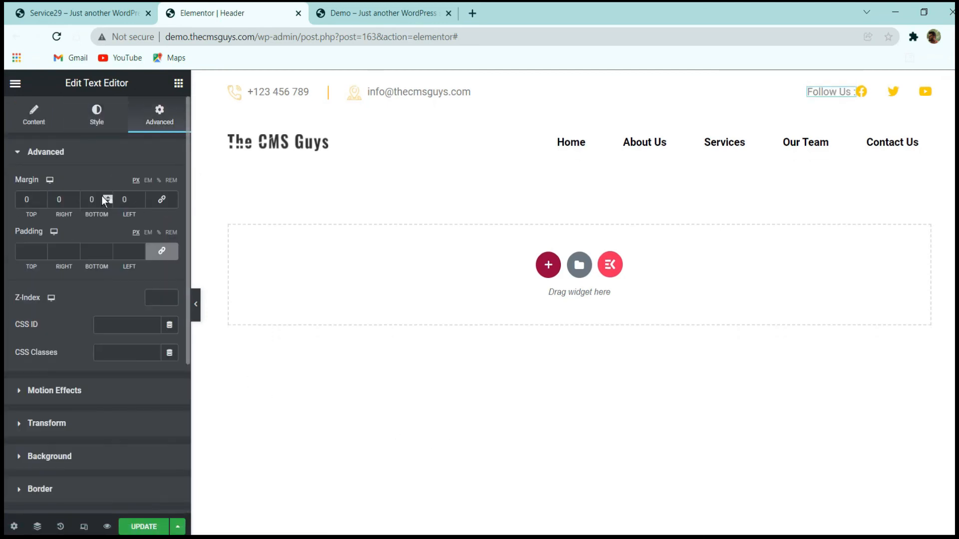
left_click(75, 197)
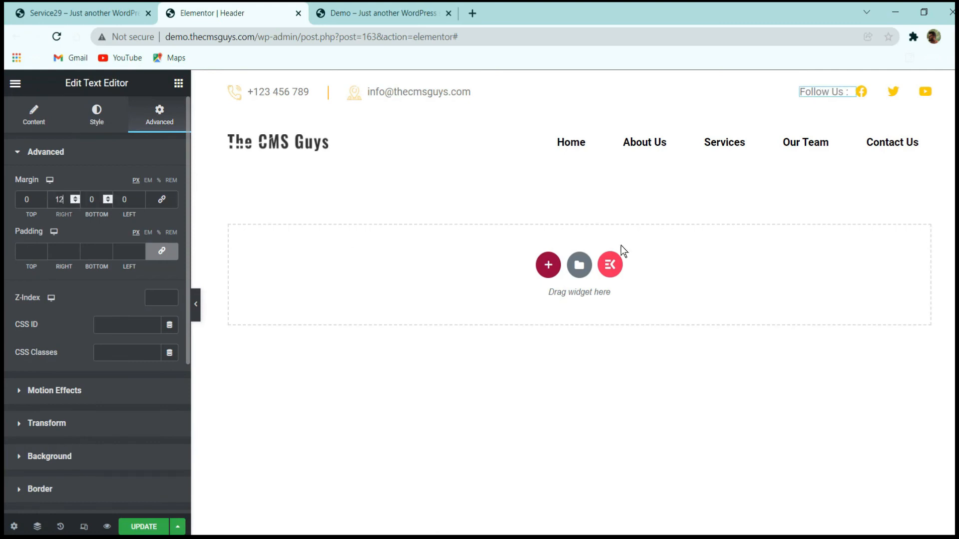
left_click_drag(71, 204, 10, 180)
type("30")
Unlink the Social Icons widget's margins, set its left margin to 10 px, and save the header.
left_click(893, 91)
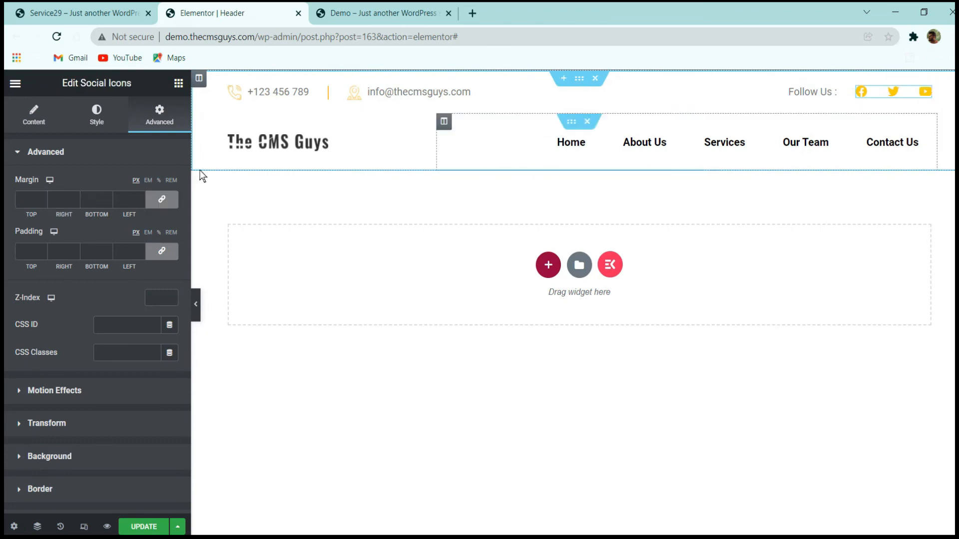
left_click(158, 201)
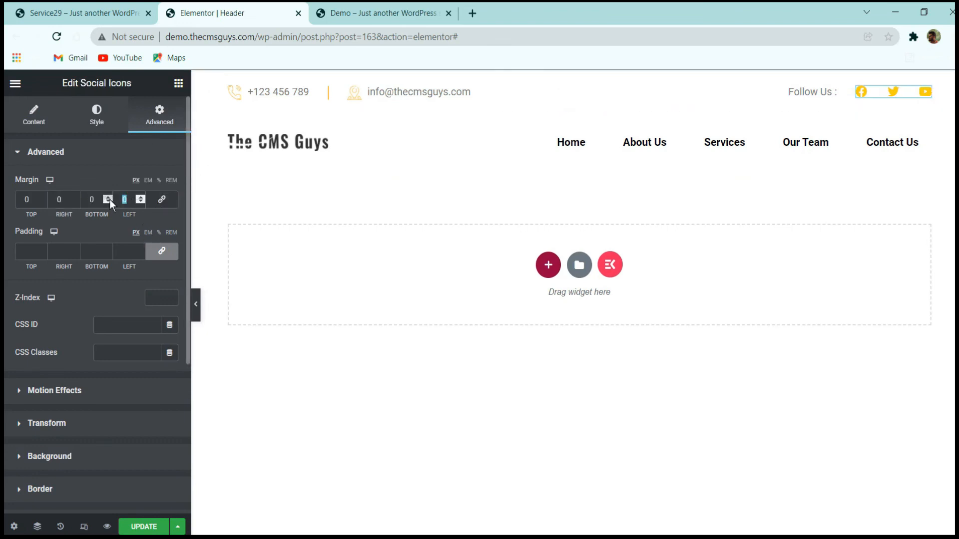
type("10")
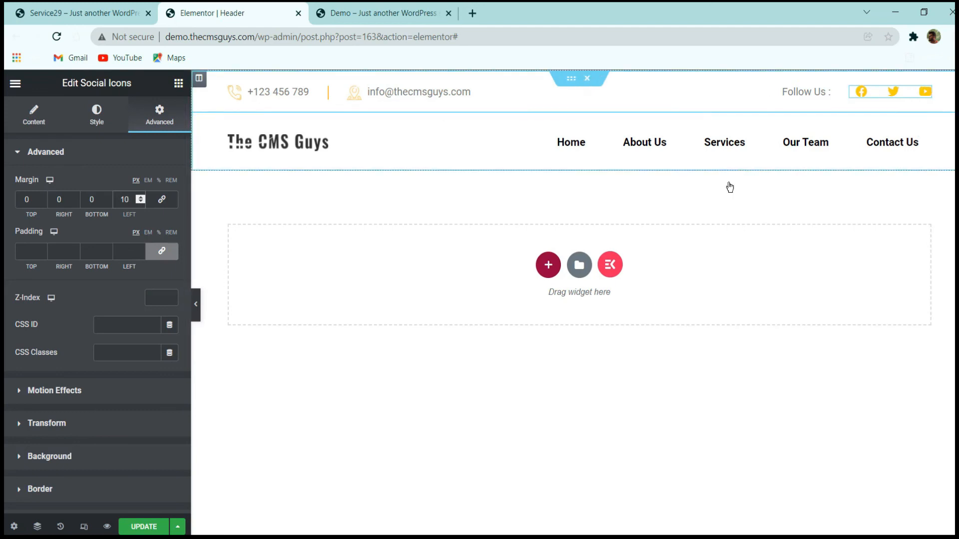
left_click(146, 527)
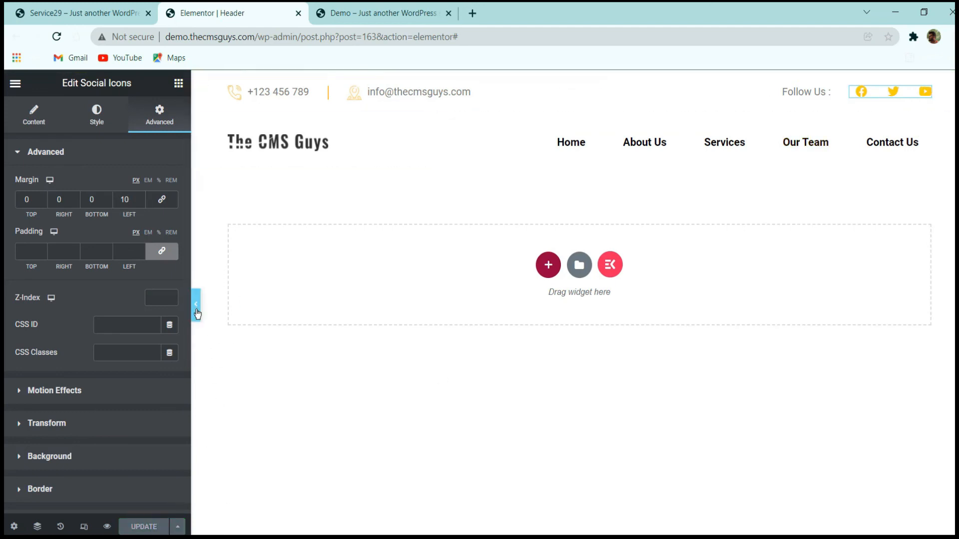
Preview the header at full width without the editing panel, checking the contact bar's layout.
left_click(196, 305)
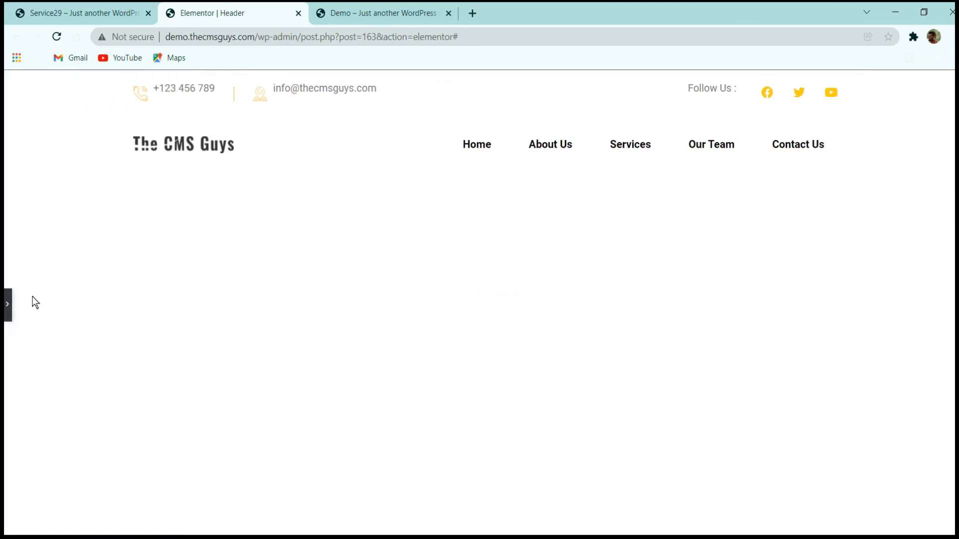
left_click(7, 304)
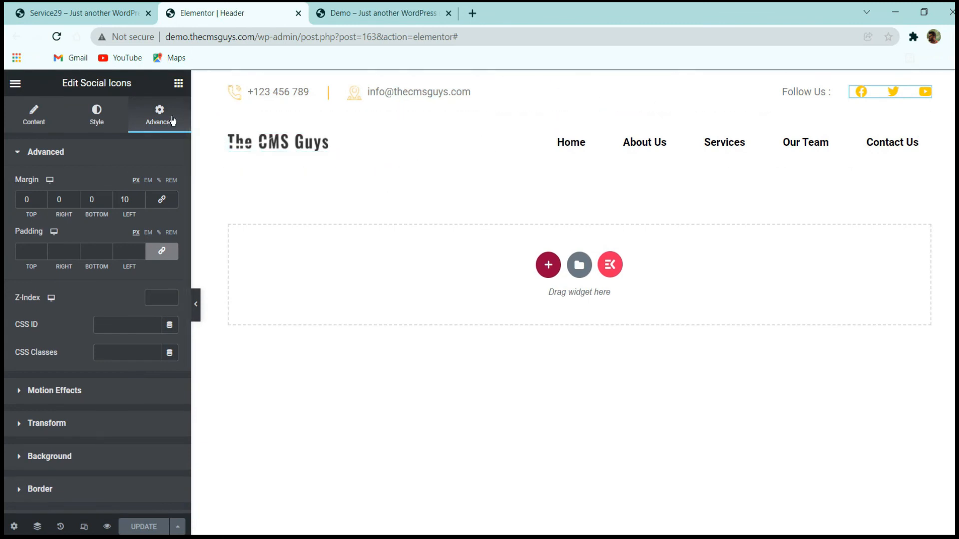
left_click(196, 306)
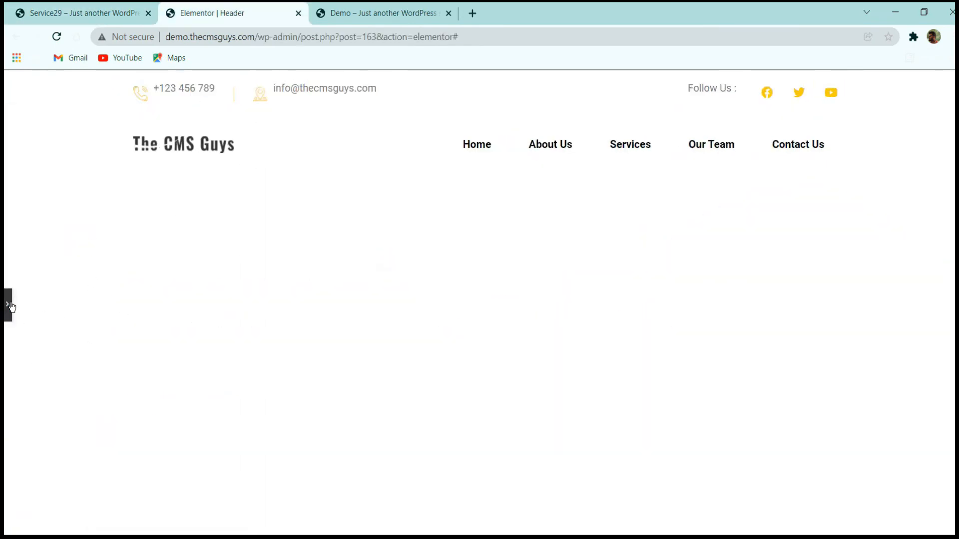
left_click(8, 305)
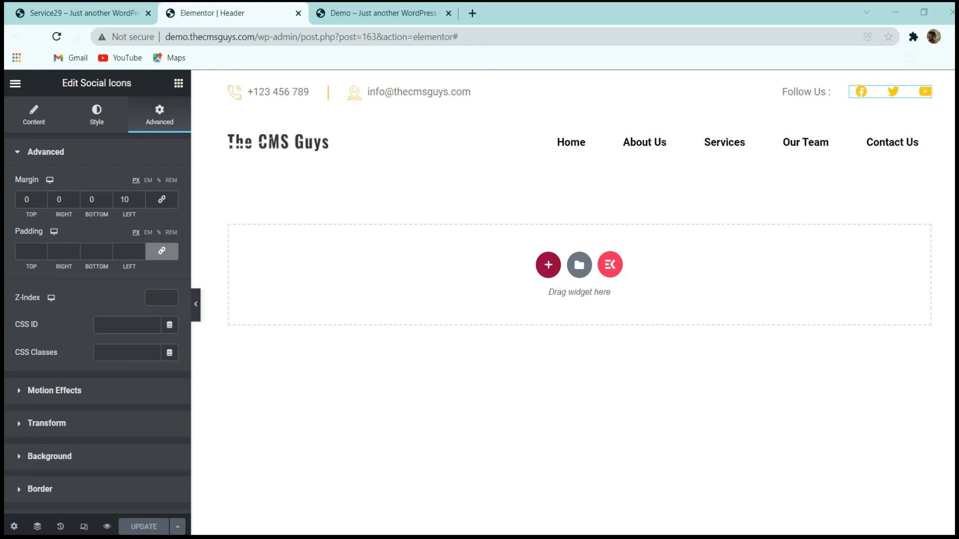
Find the Divider widget and place it between the top contact bar and the logo and menu row.
left_click(175, 85)
type("divi")
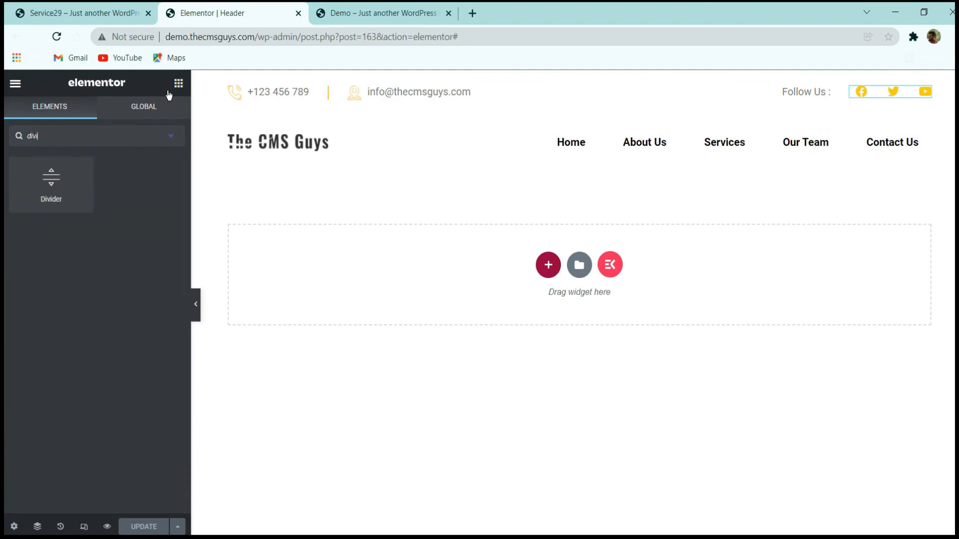
left_click_drag(47, 172, 493, 123)
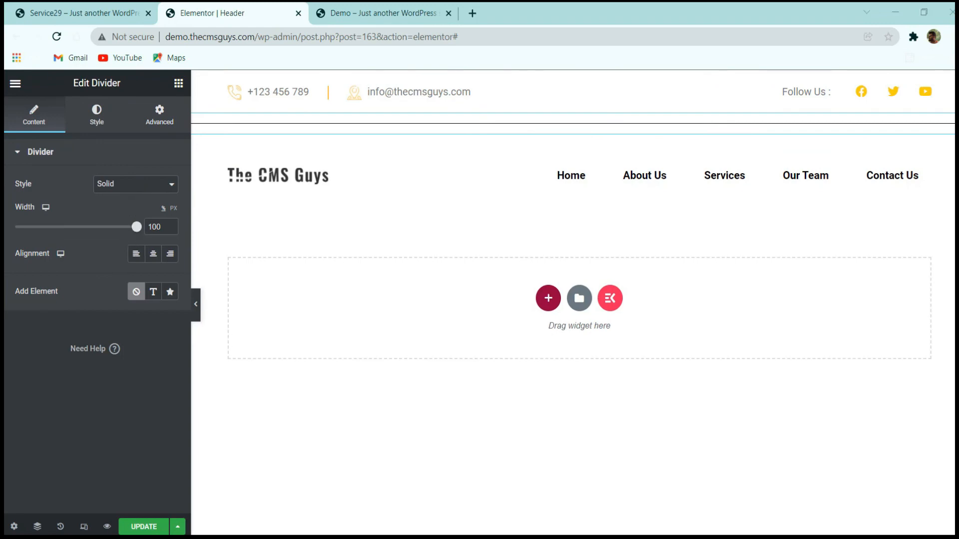
Make the divider's black color semi-transparent (#00000052).
left_click(114, 114)
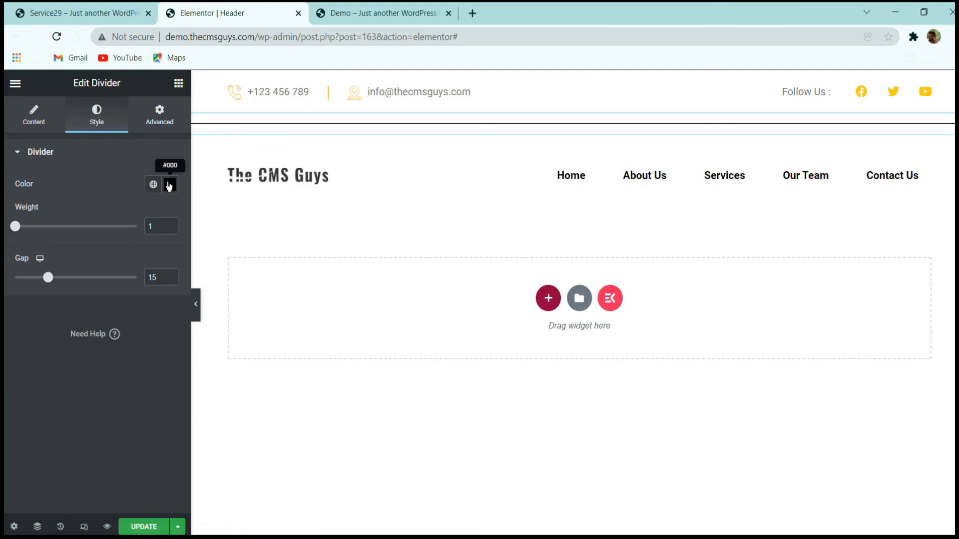
left_click(170, 184)
left_click_drag(168, 367, 72, 369)
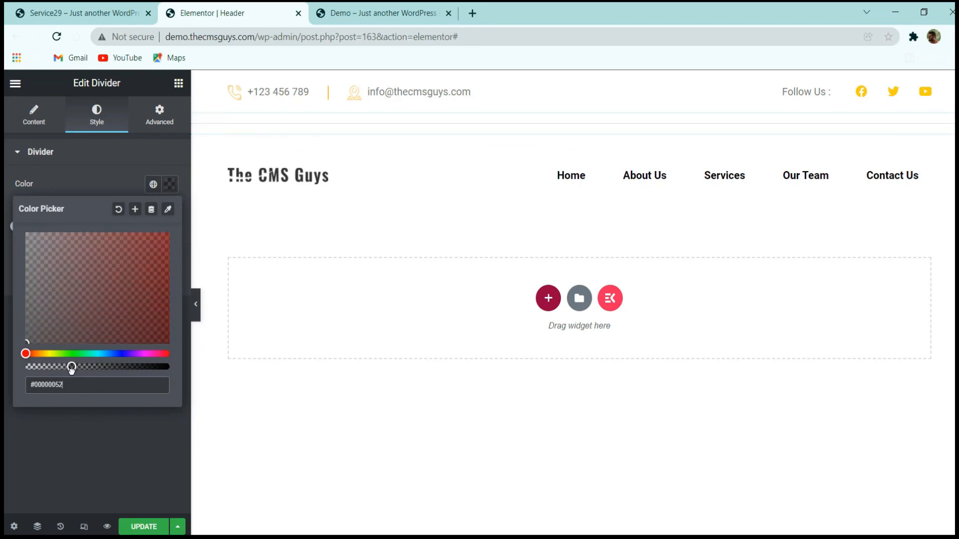
left_click(67, 445)
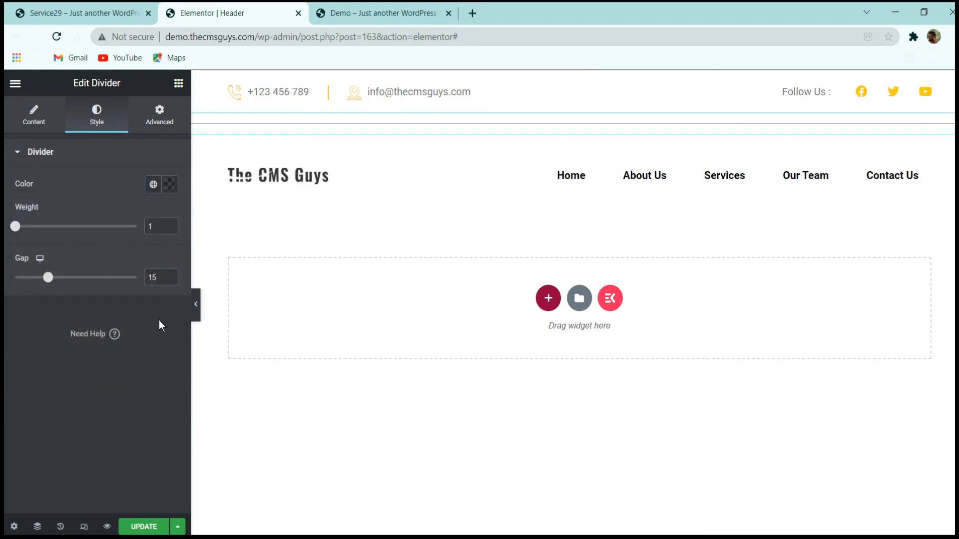
Set the divider's gap to 0 and save the header, checking it at full width.
double_click(152, 277)
type("0")
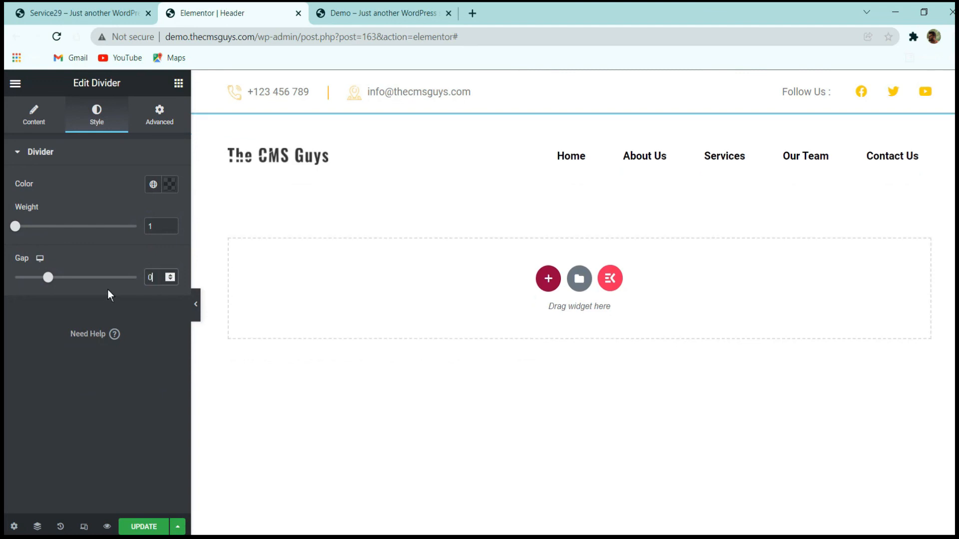
left_click(133, 528)
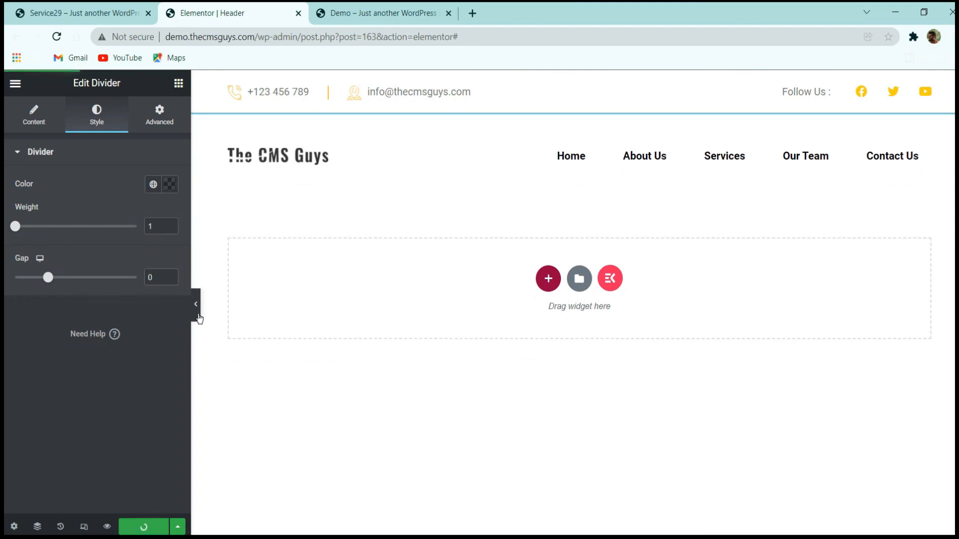
left_click(198, 317)
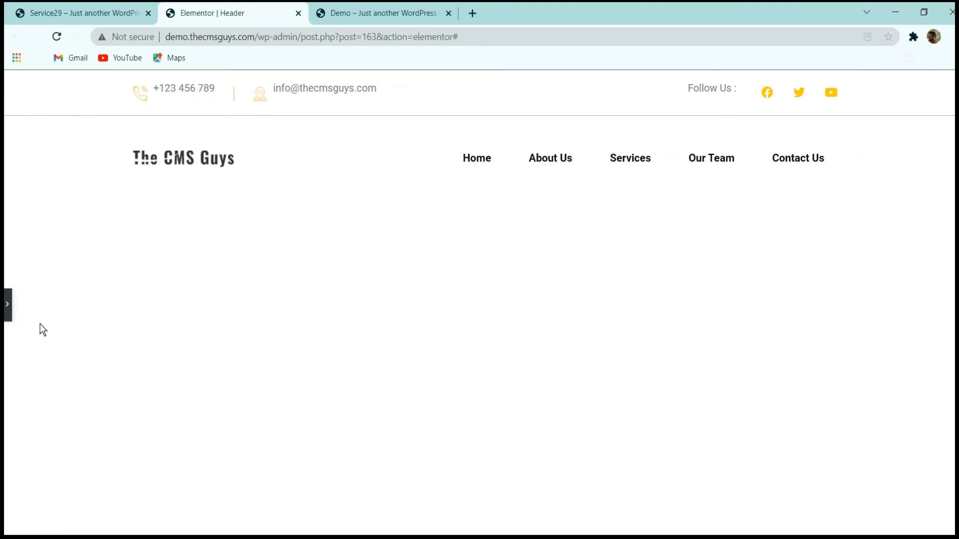
left_click(9, 315)
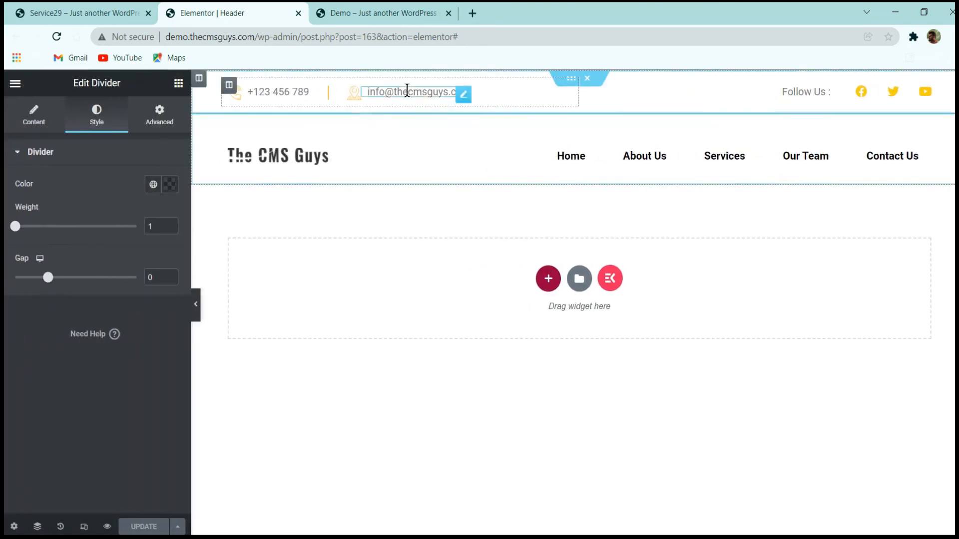
Set the line height of the contact bar's e-mail text to 1 em in its typography settings.
left_click(461, 93)
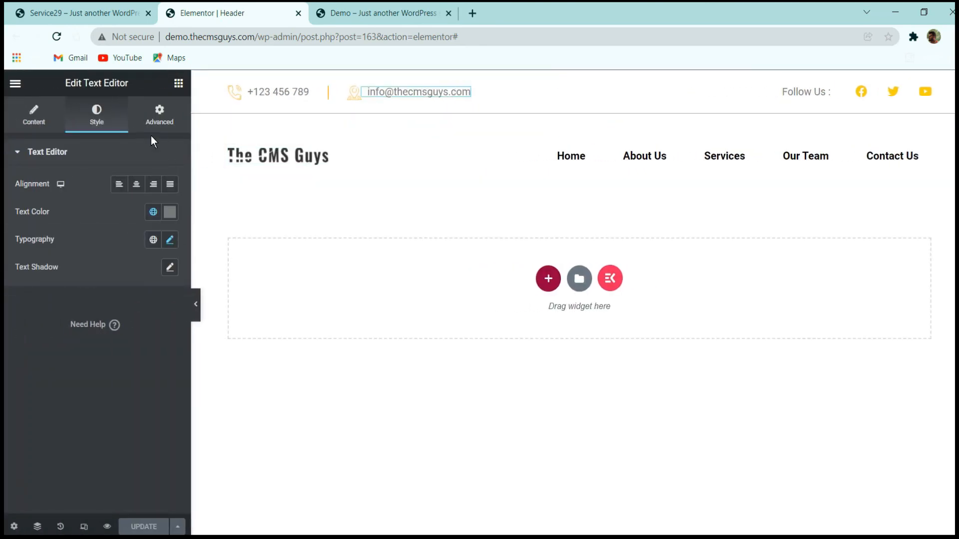
left_click(169, 241)
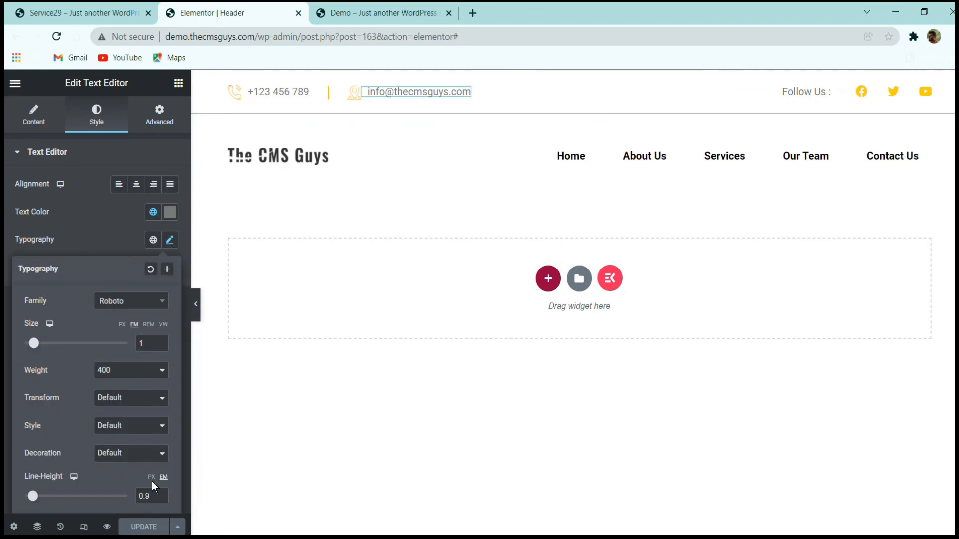
double_click(138, 496)
type("1")
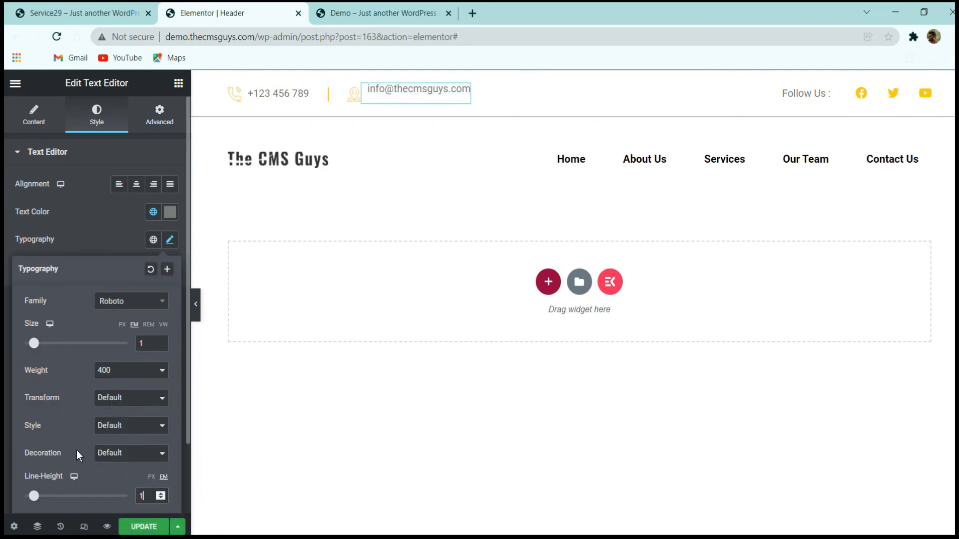
Check the header at full width and open the positioning settings of the contact bar's phone number text.
left_click(198, 309)
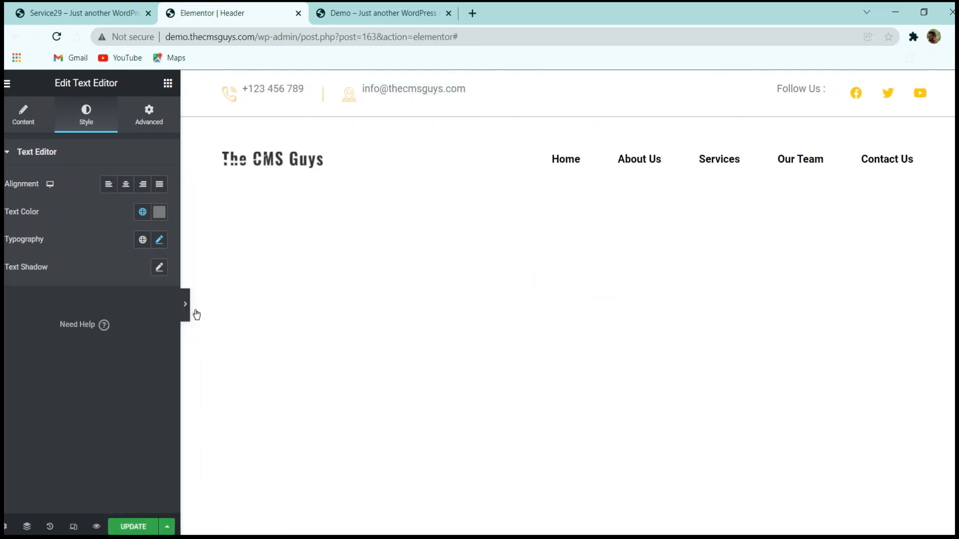
left_click(9, 305)
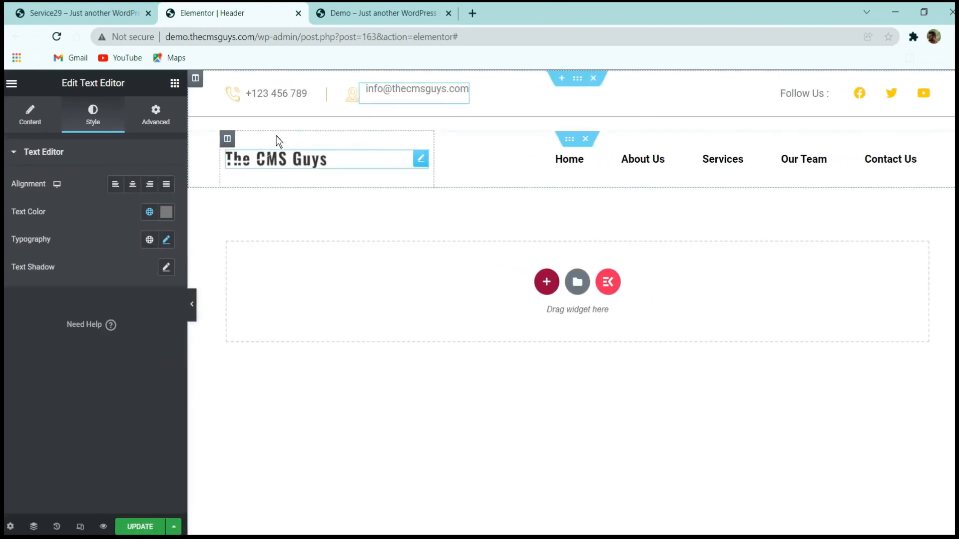
left_click(159, 113)
scroll(118, 328, "down", 5)
left_click(64, 323)
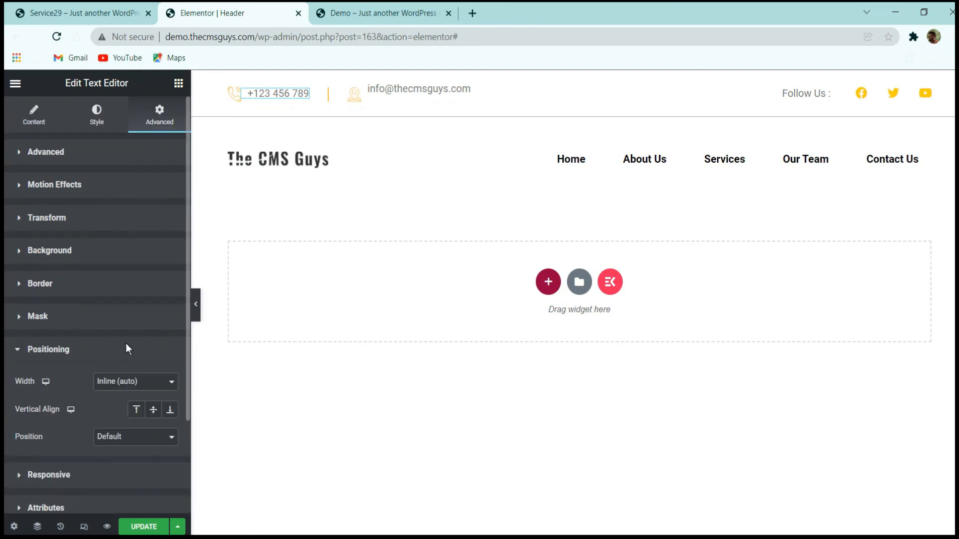
Set the contact bar's e-mail text to centered vertical alignment in its positioning settings and check the header at full width.
left_click(438, 94)
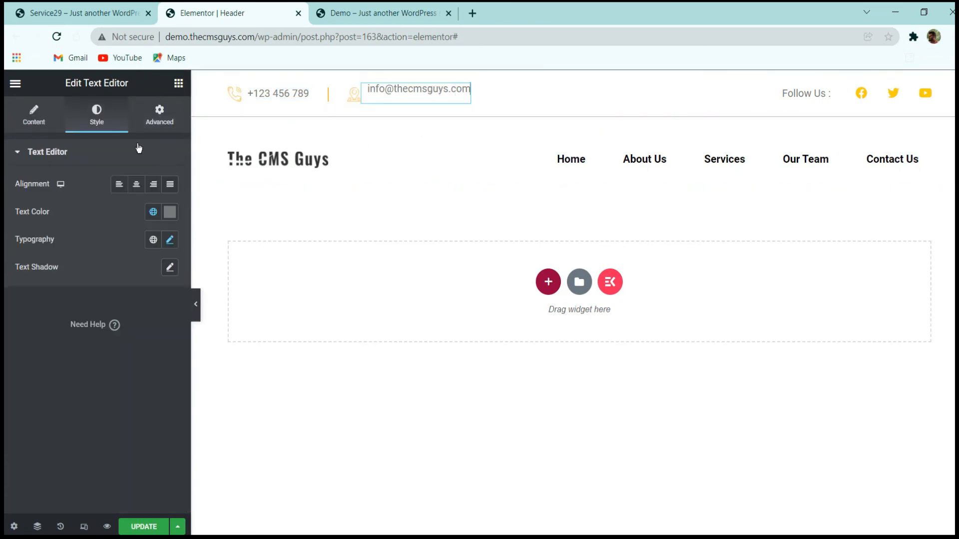
left_click(158, 116)
scroll(82, 325, "down", 5)
left_click(81, 324)
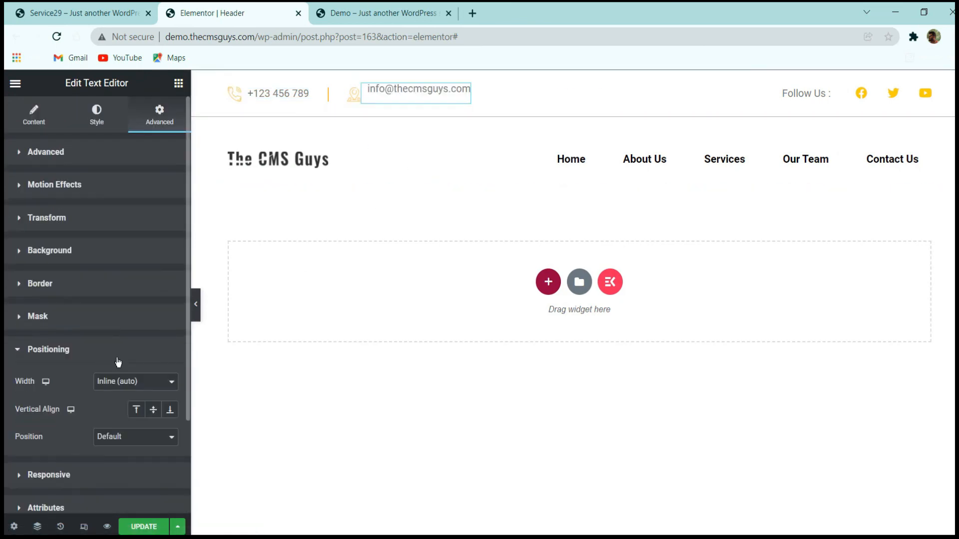
left_click(153, 410)
left_click(196, 305)
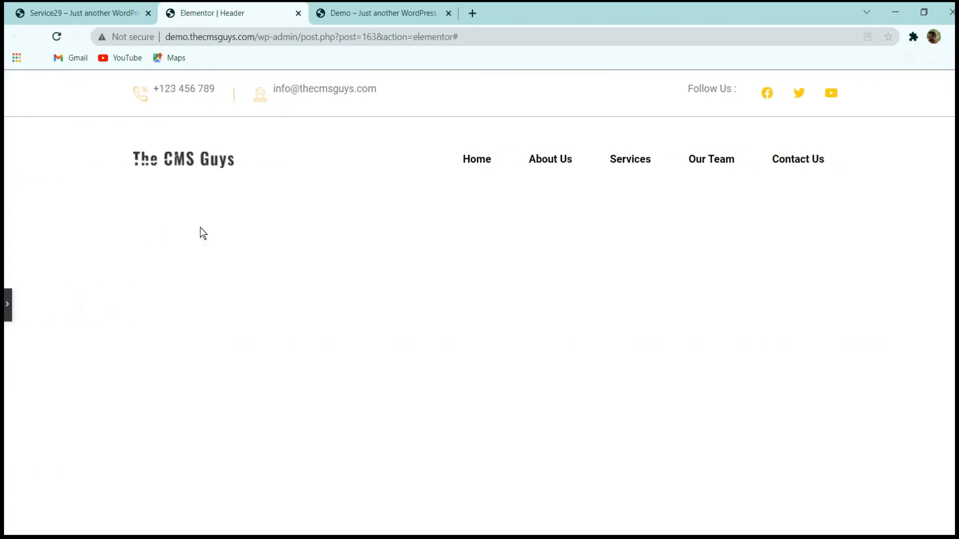
left_click(7, 305)
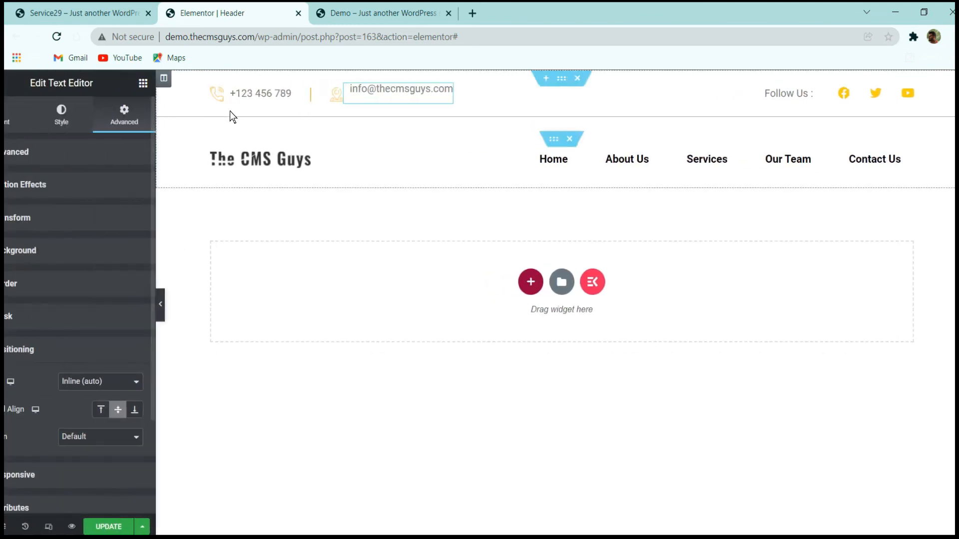
Set the outer header column's vertical alignment to Middle and its horizontal alignment to Start.
left_click(199, 80)
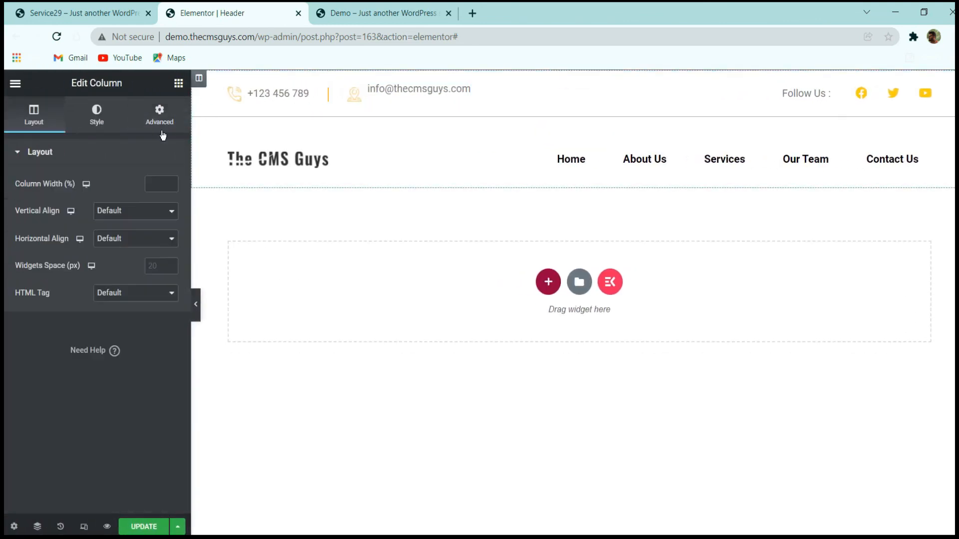
left_click(116, 220)
left_click(120, 247)
left_click(135, 242)
left_click(122, 272)
Review the header at full width and the Follow Us column's layout settings, and save the header.
left_click(197, 302)
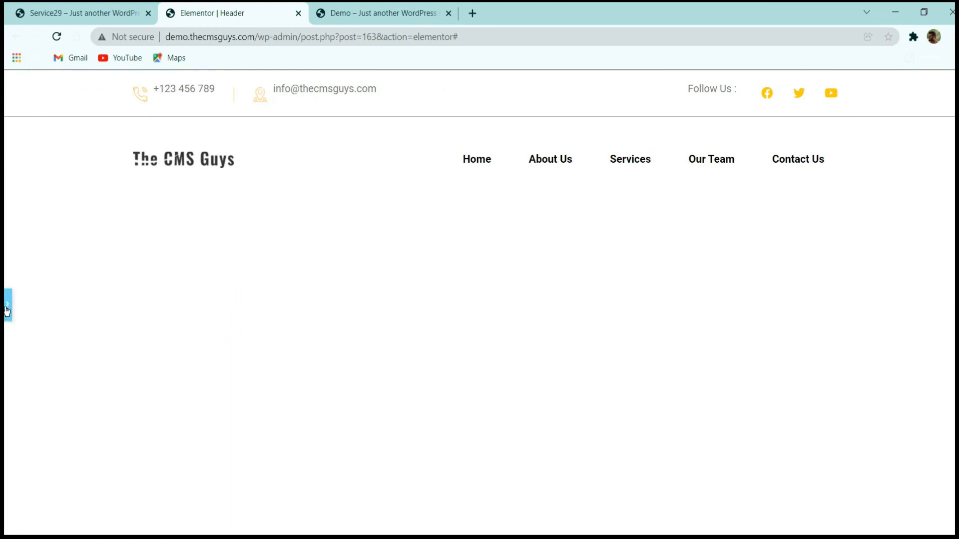
left_click(7, 306)
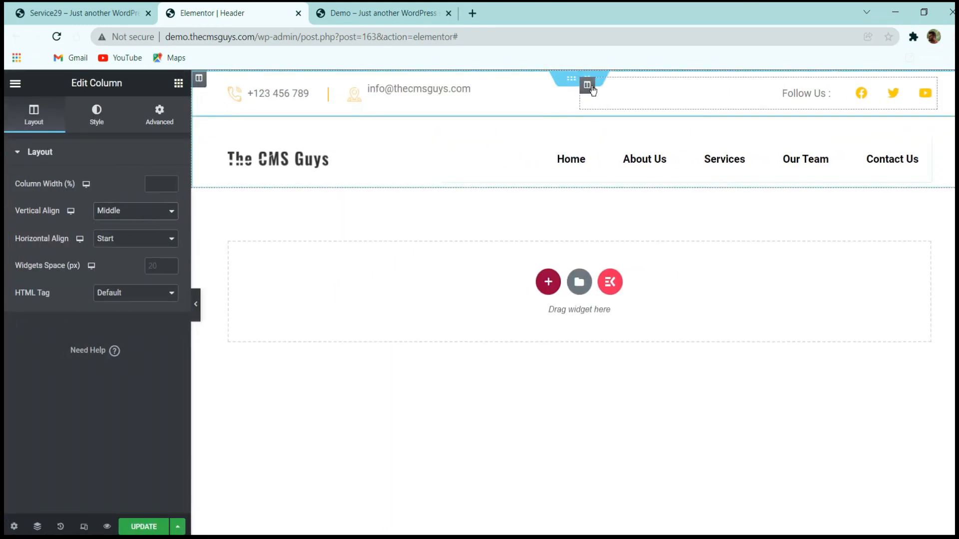
left_click(591, 89)
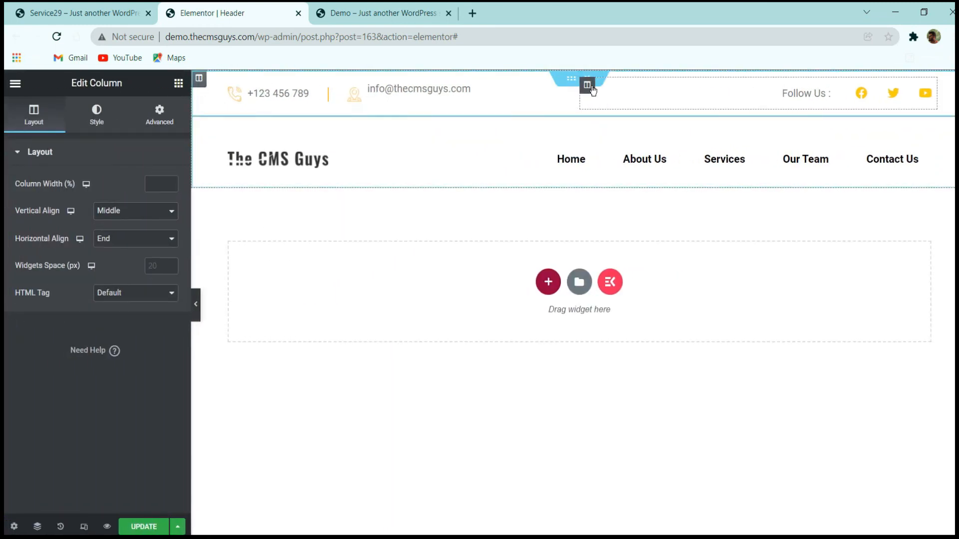
left_click(151, 526)
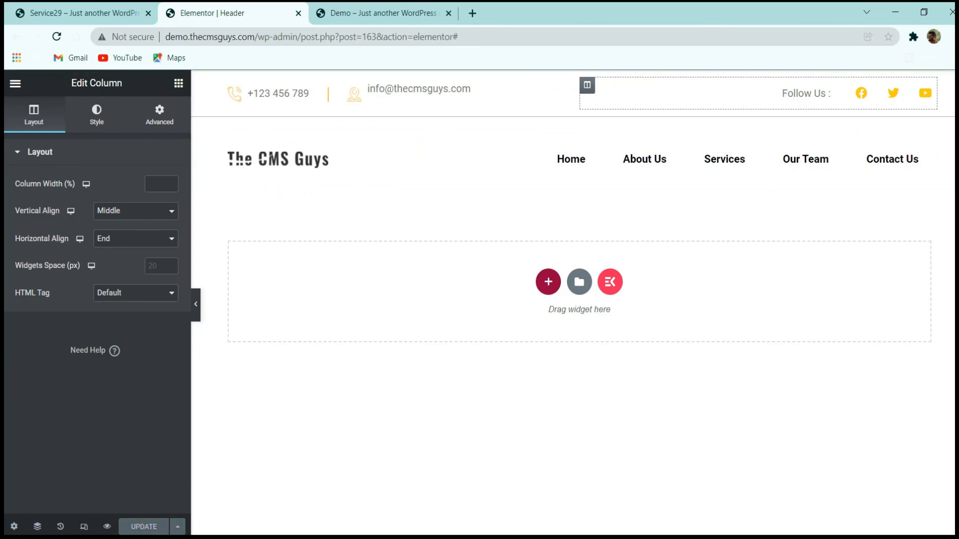